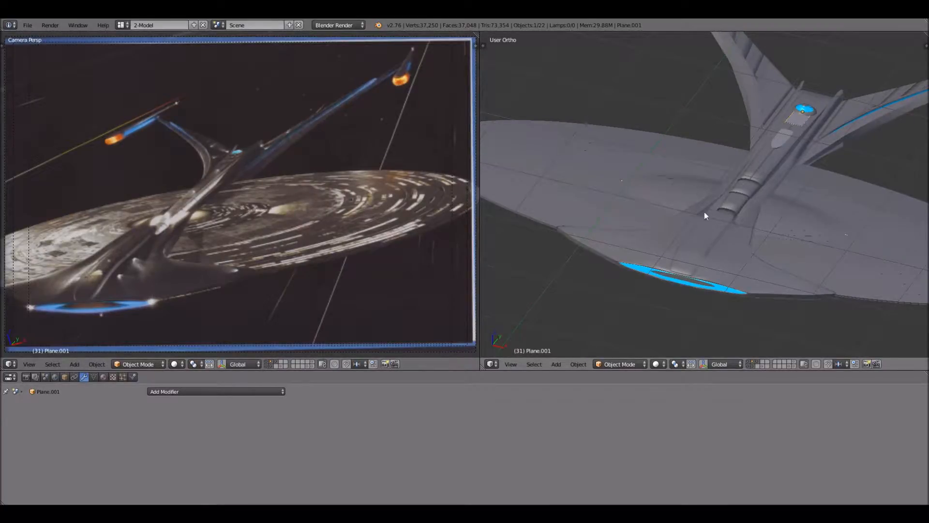
Switch to the front orthographic view and examine the hull surface around the pointed end of the blue deflector opening.
scroll(704, 208, "down", 3)
scroll(705, 208, "up", 3)
middle_click_drag(728, 251, 720, 205)
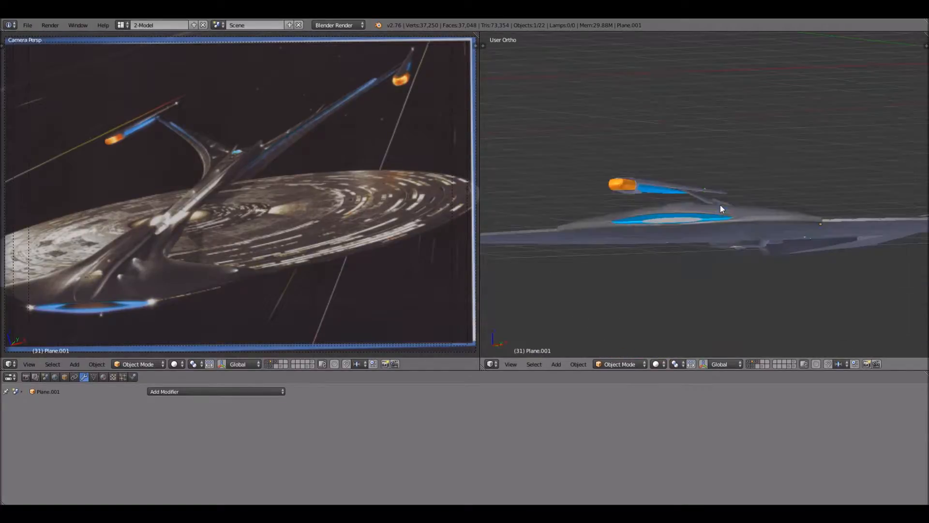
left_click(511, 365)
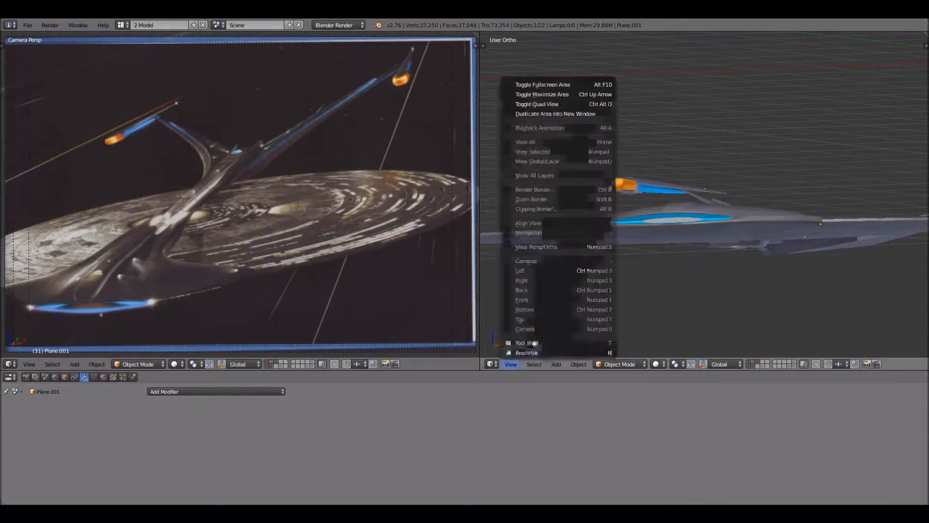
left_click(550, 300)
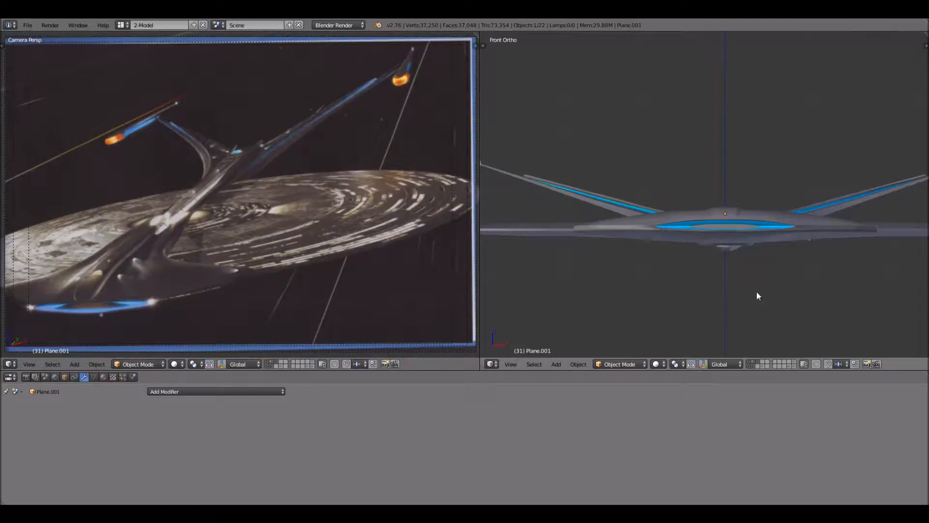
scroll(758, 294, "up", 4)
middle_click_drag(795, 299, 632, 204, "shift")
scroll(774, 218, "up", 5)
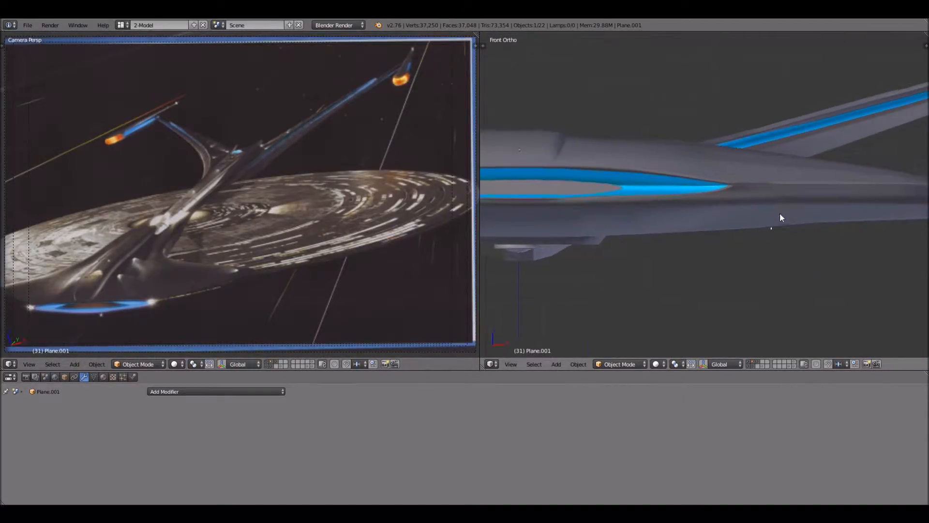
middle_click_drag(782, 213, 666, 231, "shift")
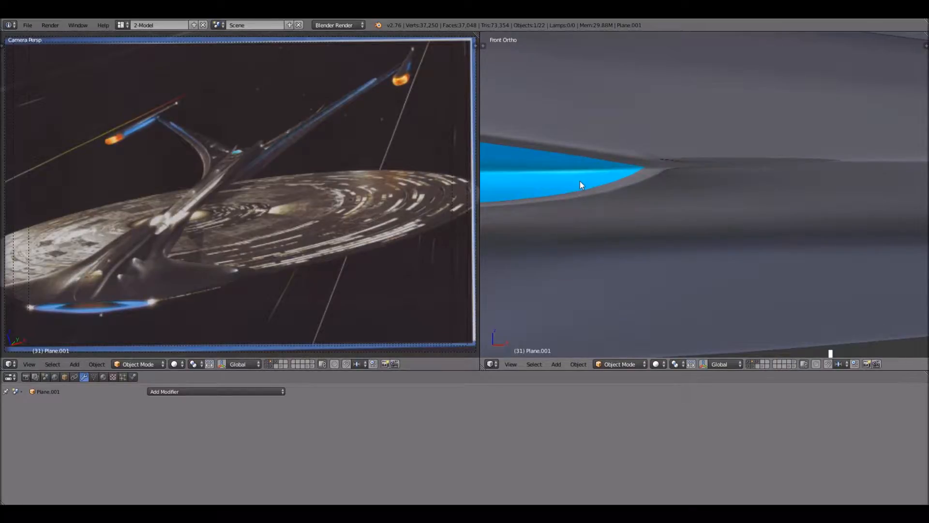
scroll(666, 230, "down", 1)
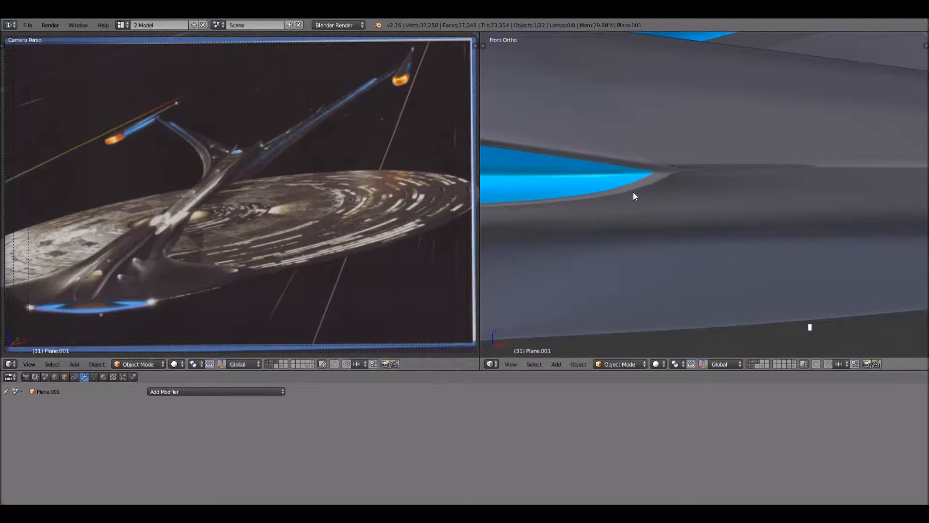
Select the main hull, enter Edit Mode and examine its mesh beside the pointed end of the blue deflector.
right_click(602, 342)
left_click(637, 363)
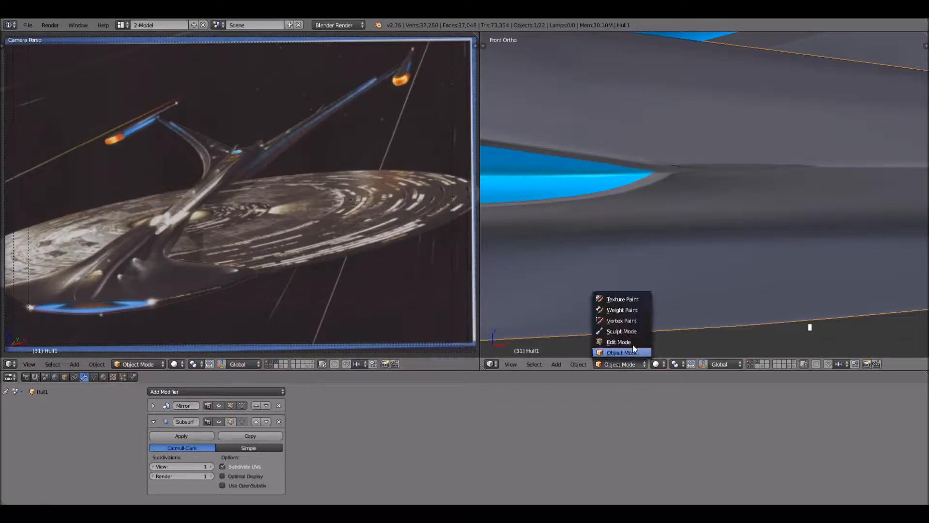
key("Tab")
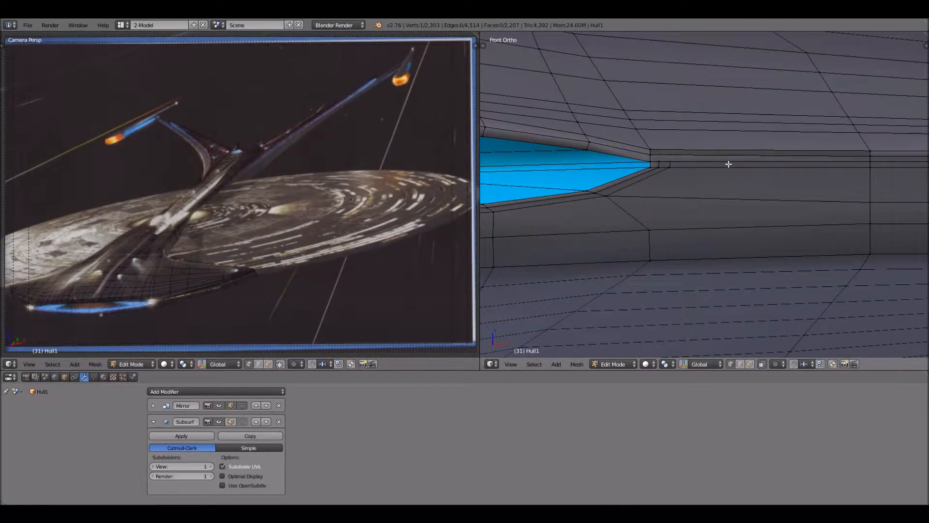
scroll(728, 164, "up", 3)
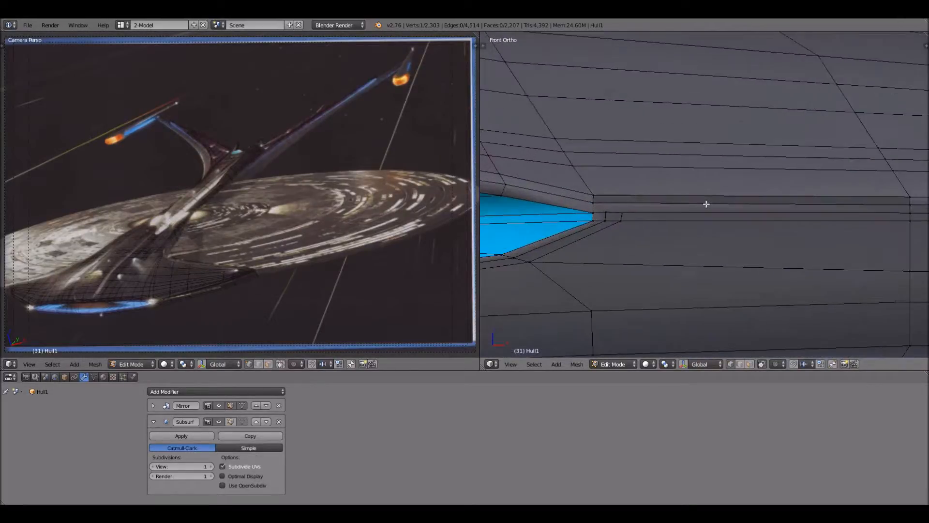
scroll(706, 204, "down", 1)
scroll(703, 205, "up", 2)
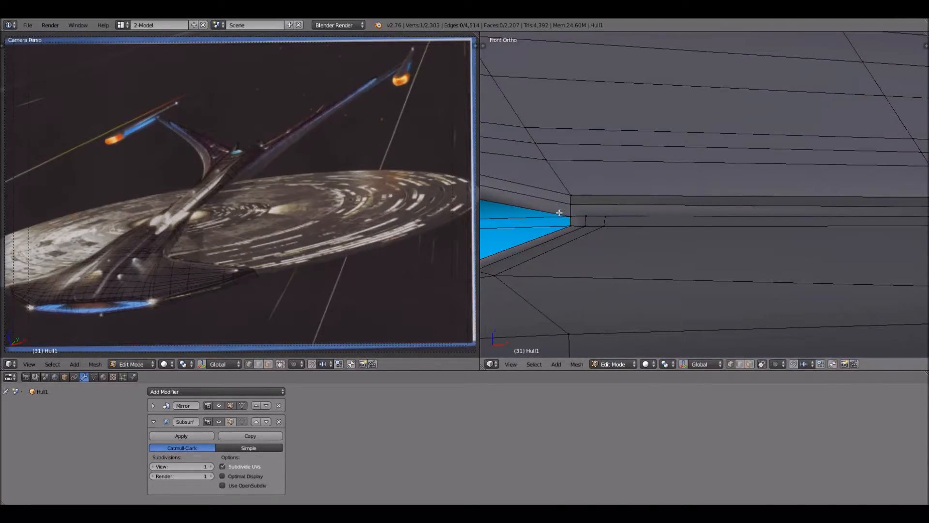
scroll(574, 227, "down", 1)
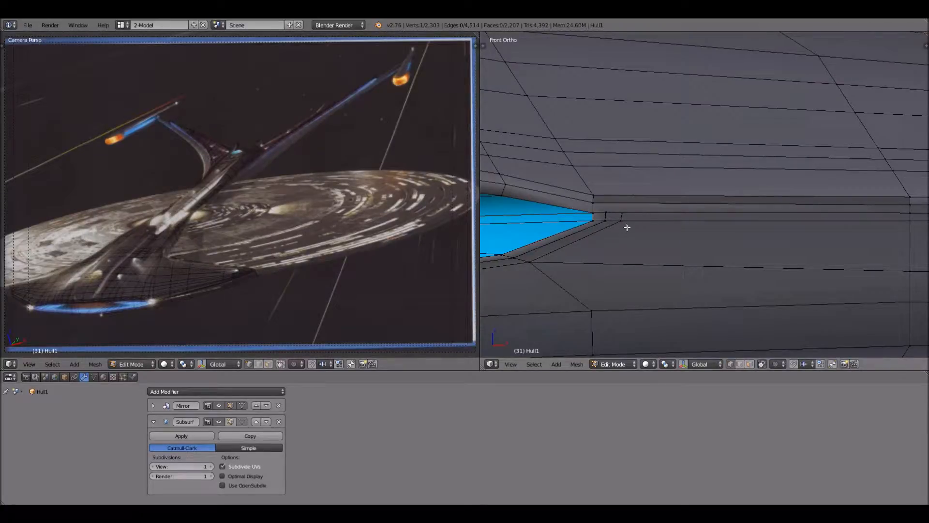
scroll(617, 202, "down", 1)
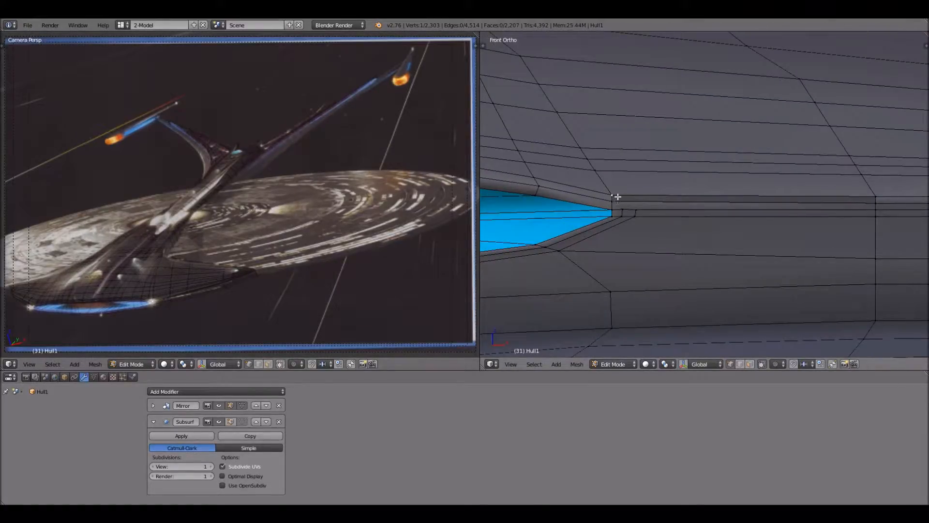
Fill the narrow gap running outward from the deflector's tip with a face between its upper and lower edges.
right_click(874, 197, "ctrl")
right_click(738, 193, "alt")
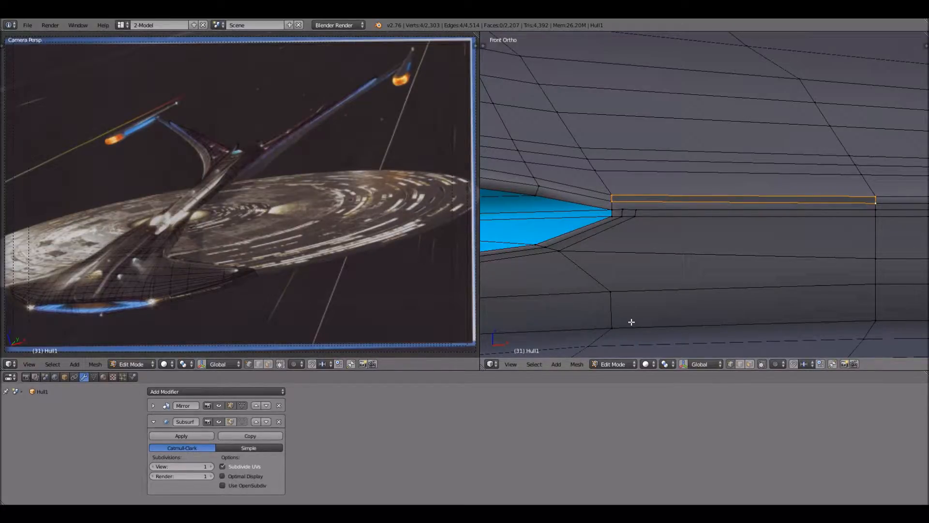
key("f")
key("a")
Return to Object Mode and preview the filled strip beside the deflector's tip with Rendered viewport shading.
left_click(623, 363)
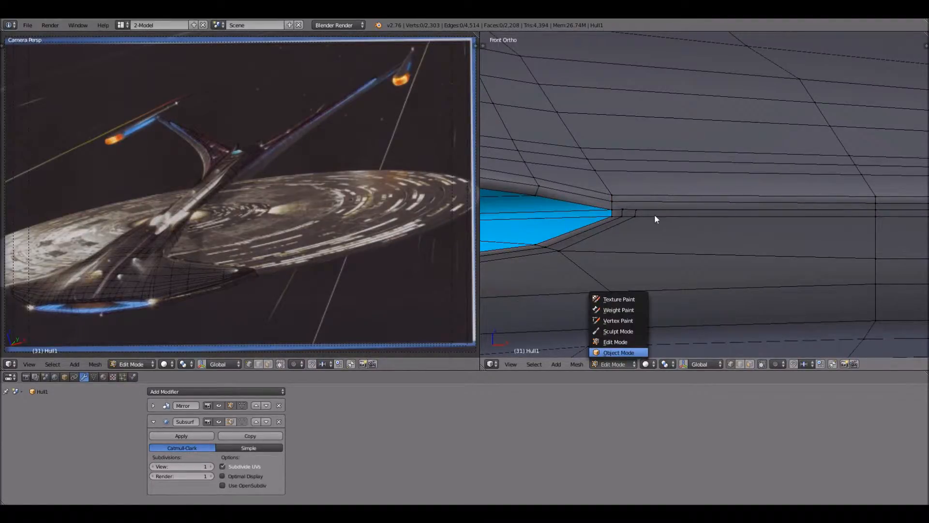
scroll(653, 216, "down", 2)
scroll(658, 216, "down", 2)
scroll(655, 217, "up", 2)
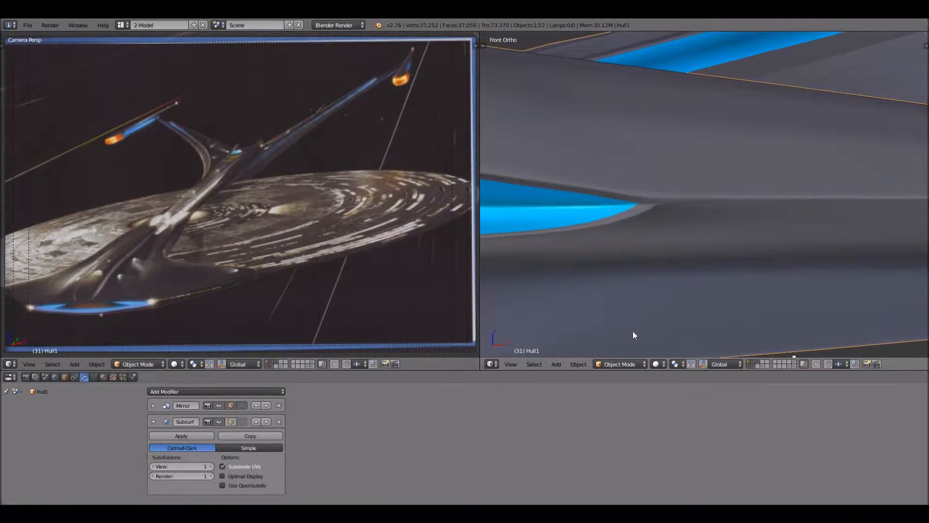
scroll(642, 226, "up", 1)
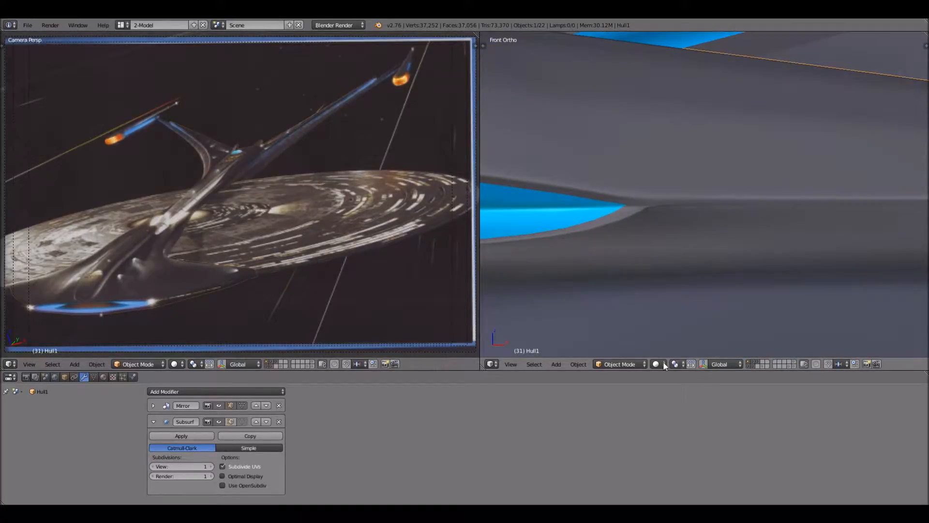
left_click(657, 364)
left_click(666, 301)
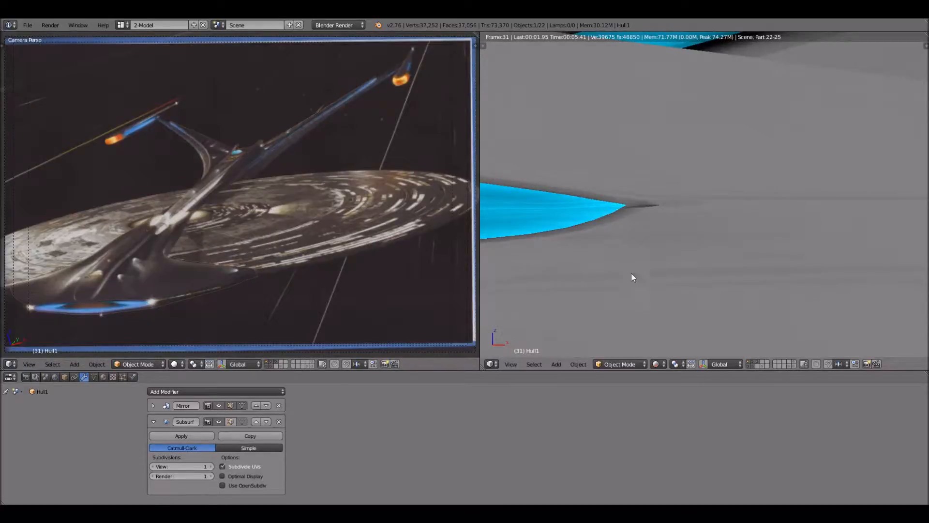
Set the viewport shading to Solid and put the hull back into Edit Mode.
left_click(637, 360)
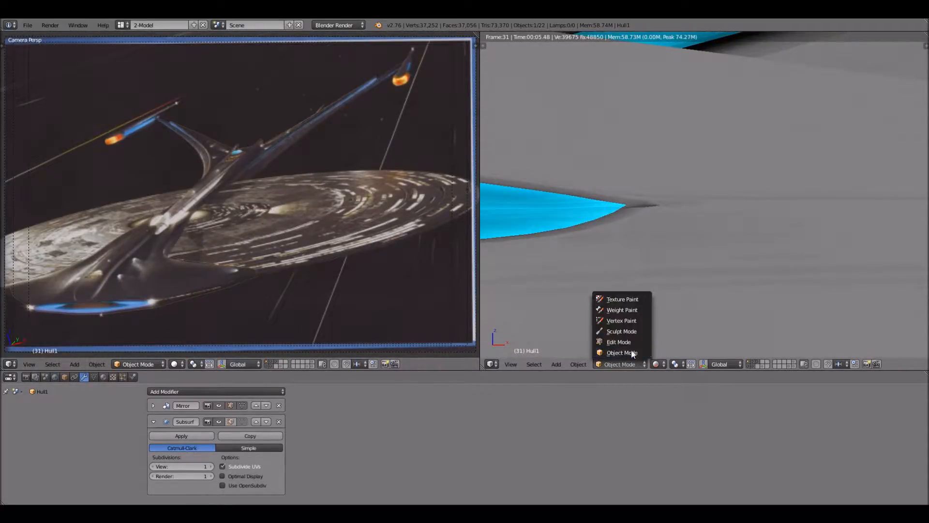
left_click(659, 364)
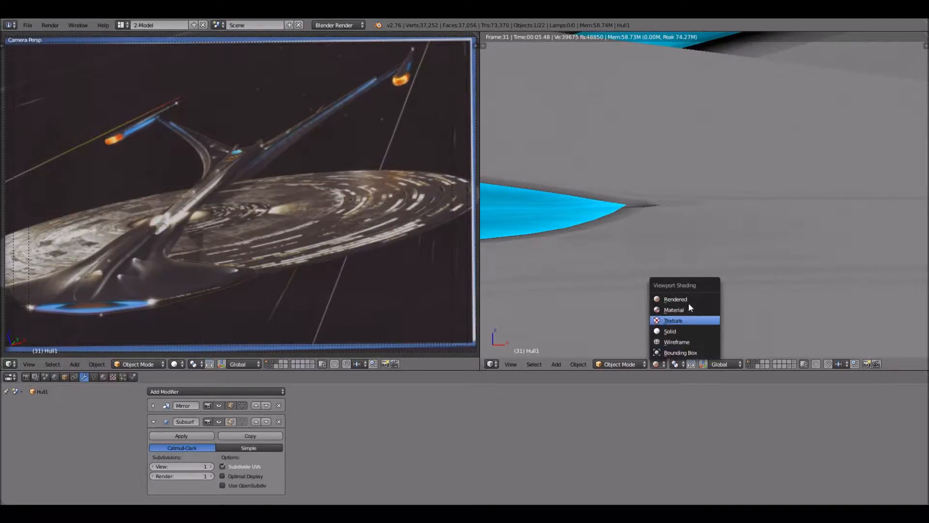
left_click(678, 330)
left_click(643, 361)
left_click(629, 341)
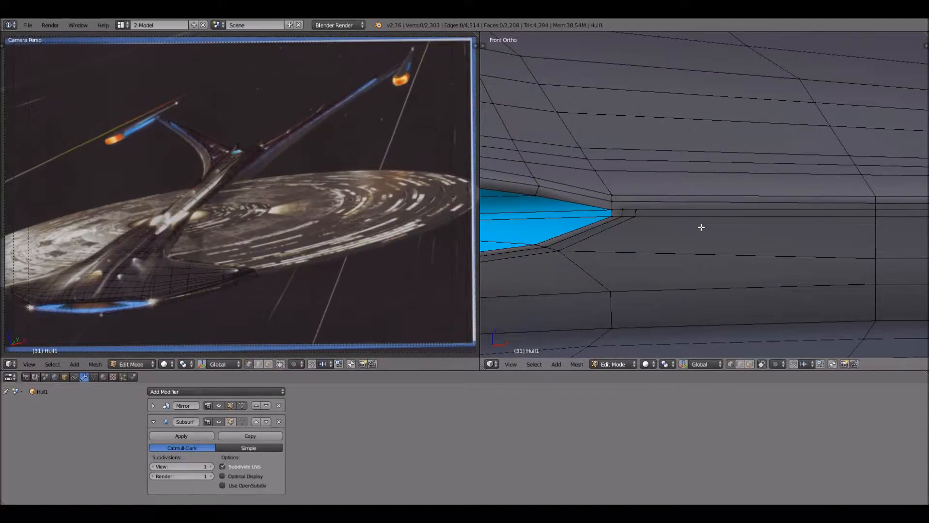
scroll(701, 227, "up", 1)
key("ctrl+r")
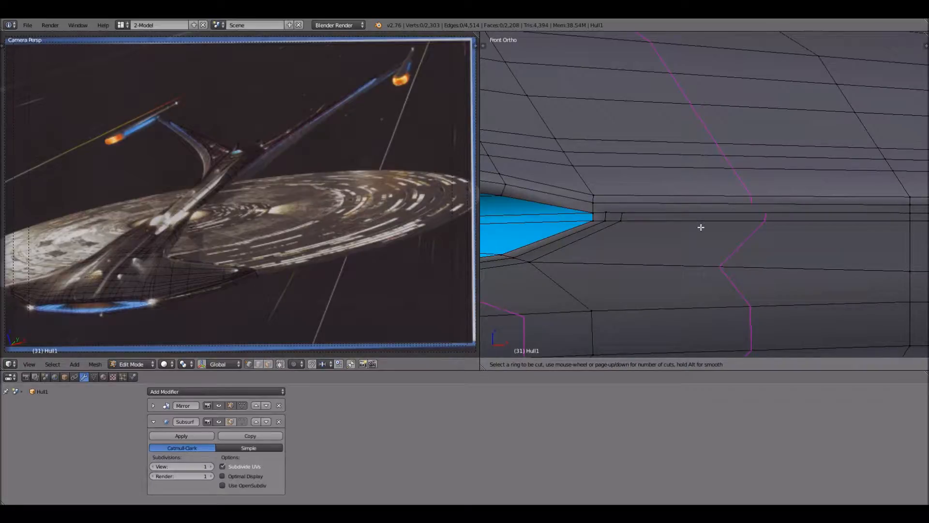
scroll(701, 227, "down", 1)
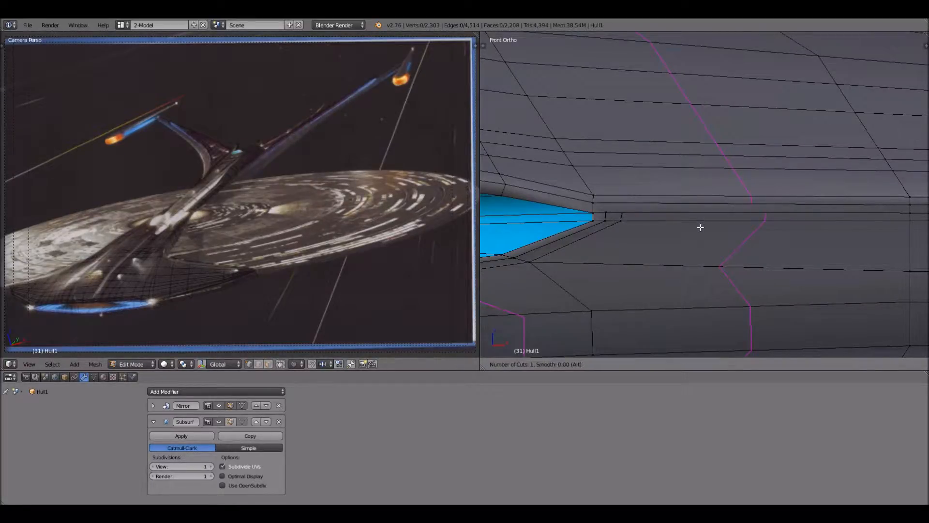
key("Escape")
scroll(700, 227, "down", 2)
scroll(700, 227, "down", 1)
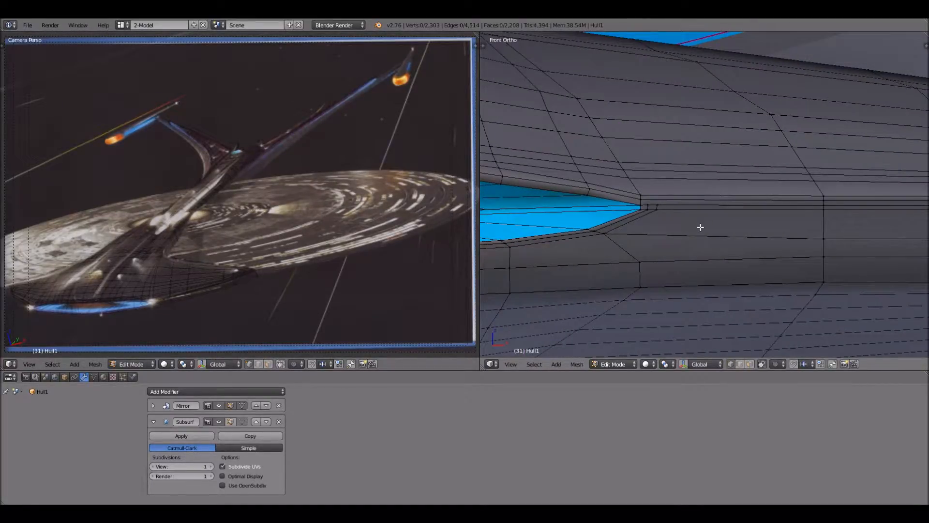
key("ctrl+r")
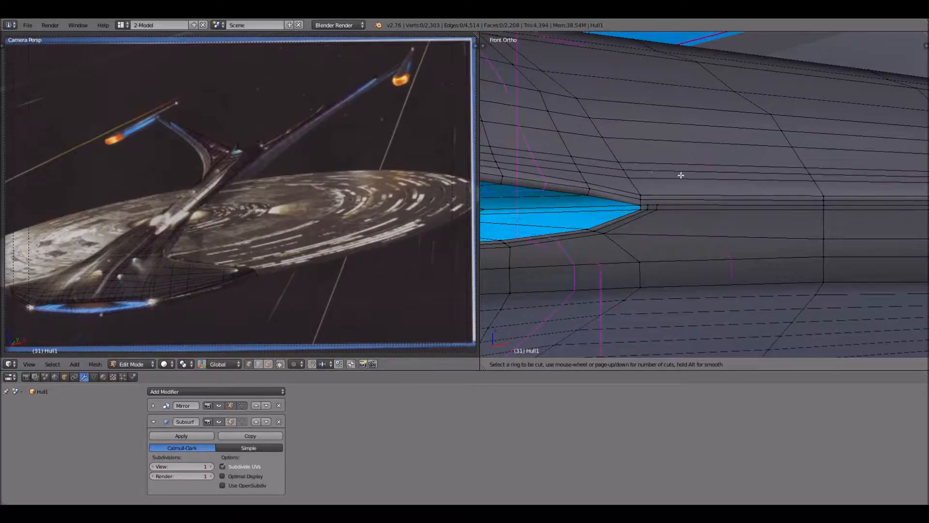
key("Escape")
scroll(635, 263, "up", 2)
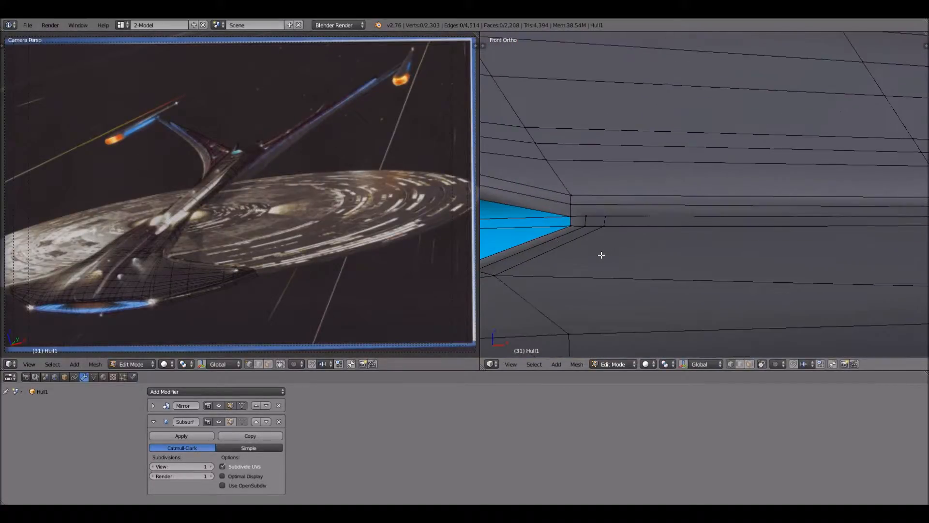
scroll(566, 237, "down", 1)
middle_click_drag(624, 236, 786, 228, "shift")
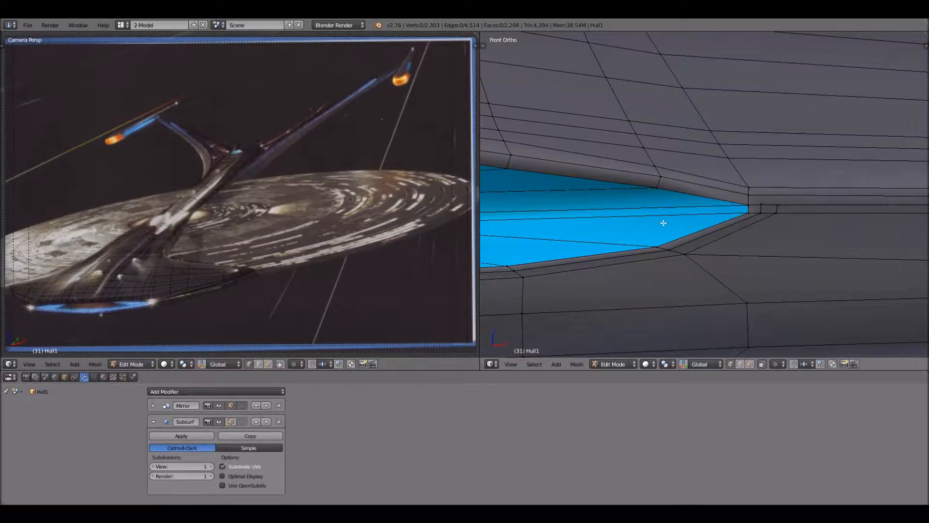
key("ctrl+r")
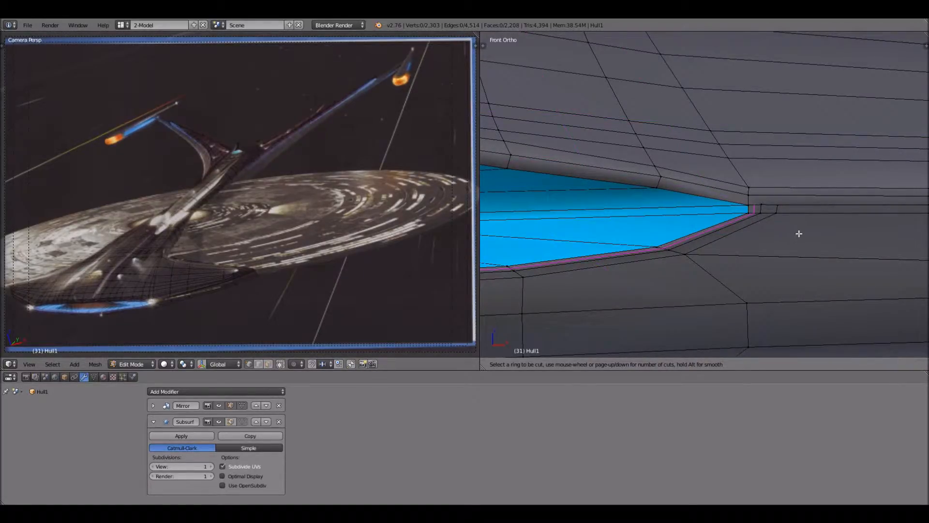
key("Escape")
scroll(799, 234, "up", 1)
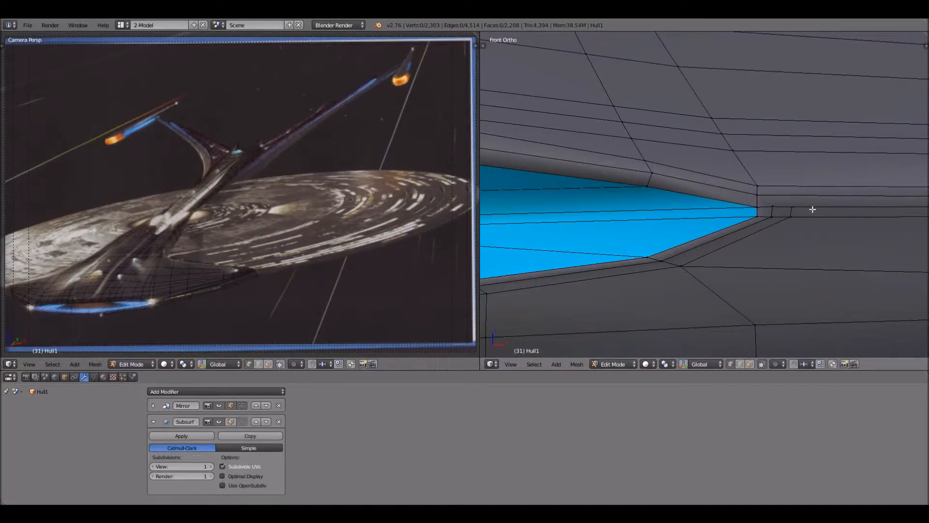
scroll(813, 209, "down", 2)
scroll(814, 209, "down", 1)
key("ctrl+r")
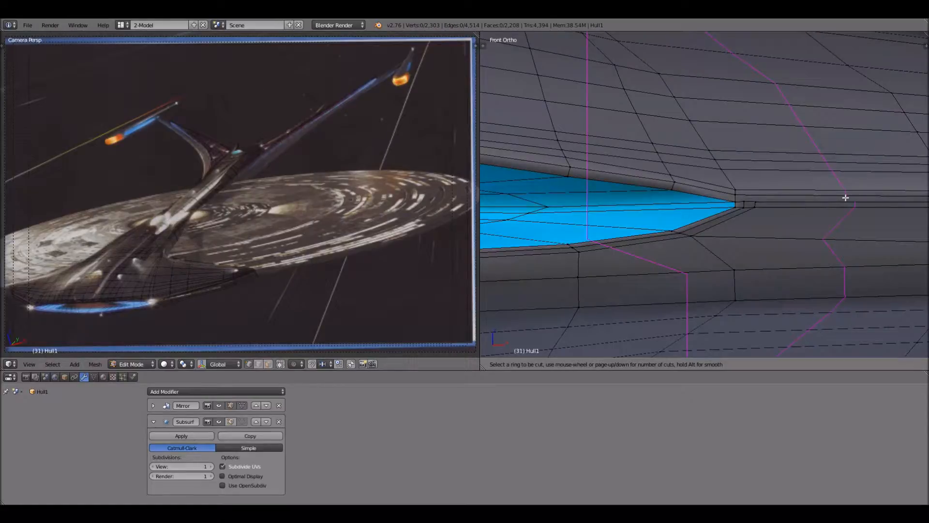
key("Escape")
key("ctrl+r")
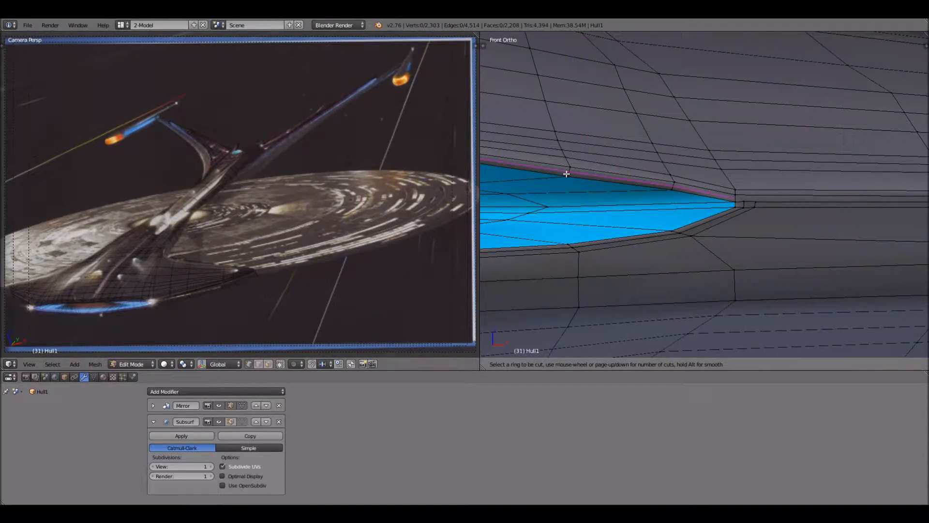
key("Escape")
Subdivide the long edge running outward just above the deflector's tip, along the upper side of the filled strip.
scroll(804, 274, "up", 2)
scroll(815, 239, "up", 1)
middle_click_drag(815, 239, 710, 248, "shift")
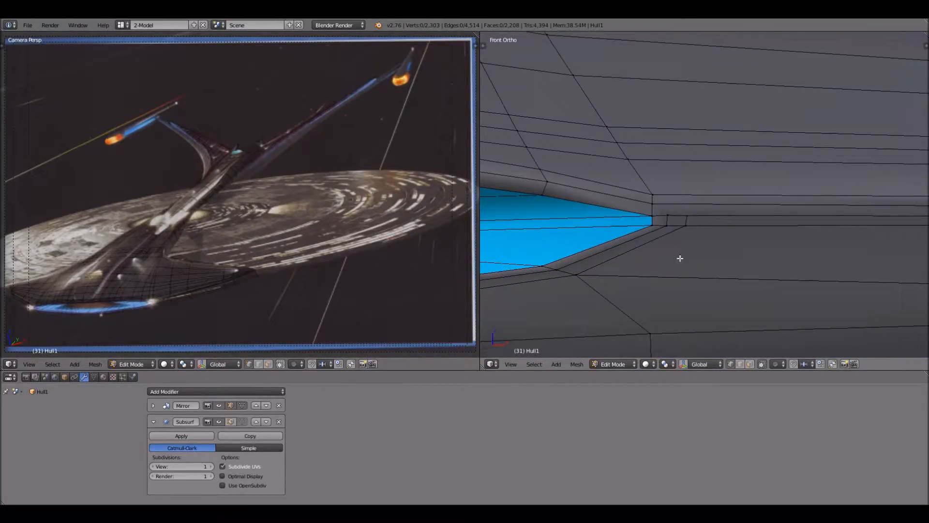
scroll(712, 320, "up", 1)
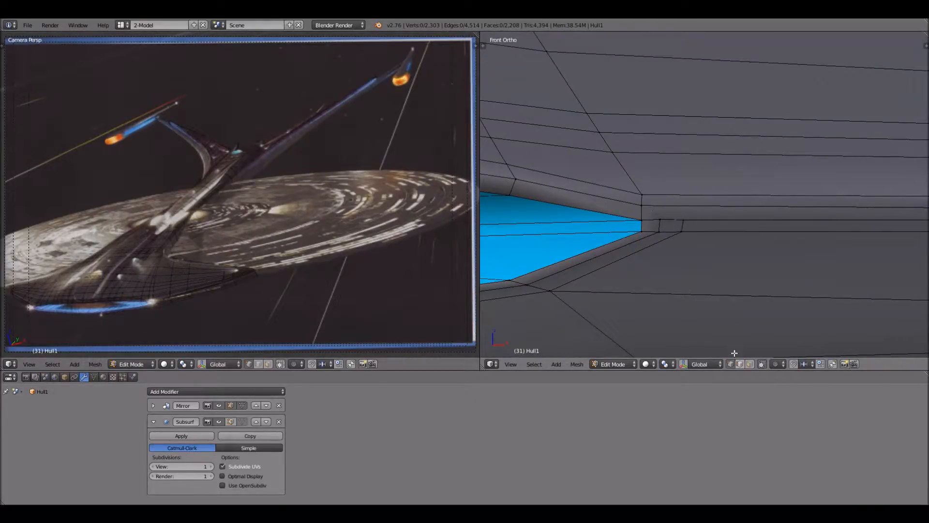
right_click(738, 207)
left_click(732, 365)
scroll(709, 245, "down", 3)
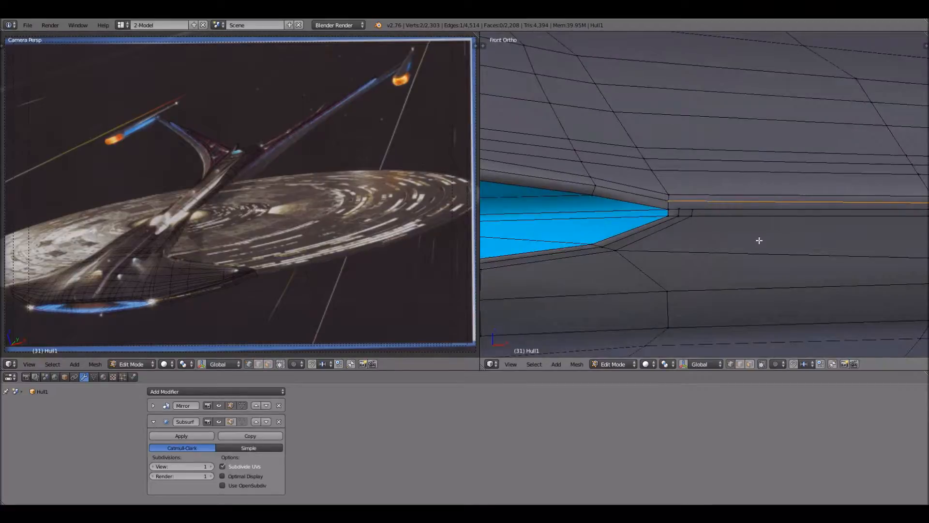
scroll(755, 239, "down", 1)
middle_click_drag(728, 239, 710, 239, "shift")
scroll(710, 239, "up", 3)
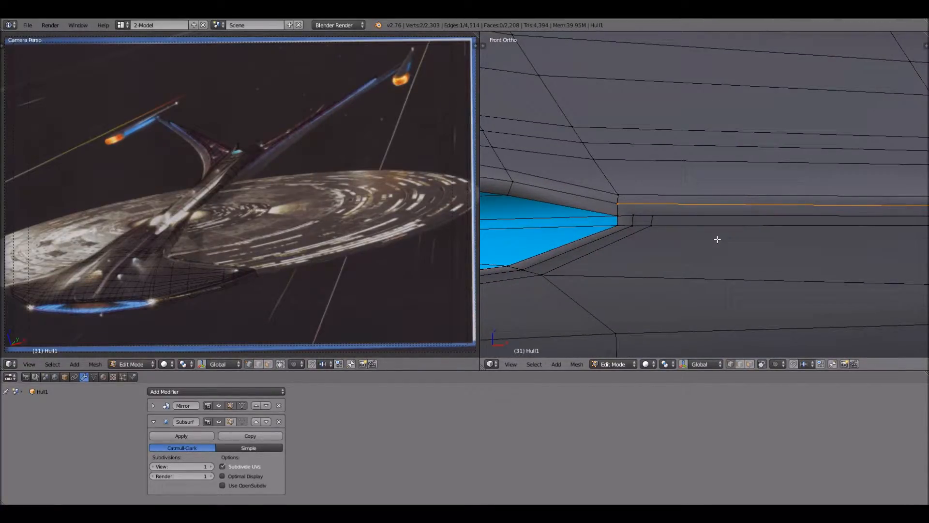
scroll(717, 239, "up", 1, "ctrl")
key("ctrl+e")
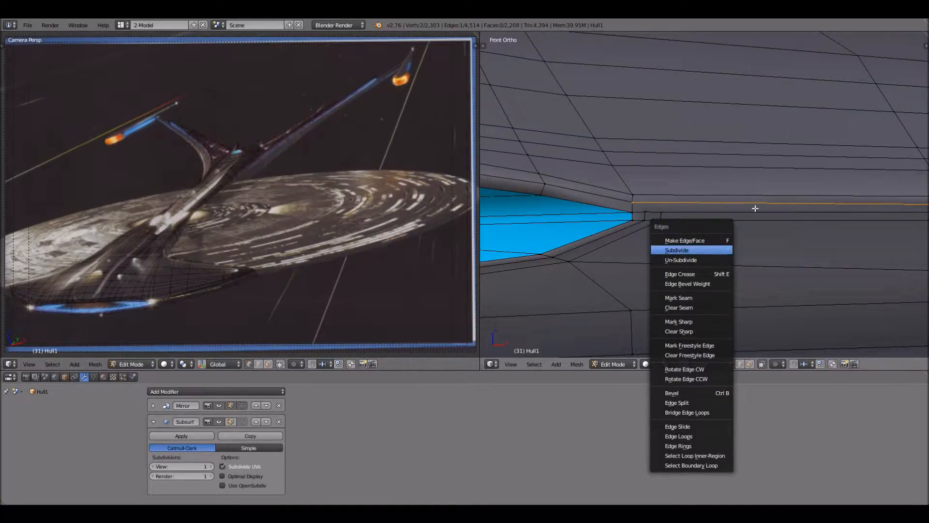
key("Return")
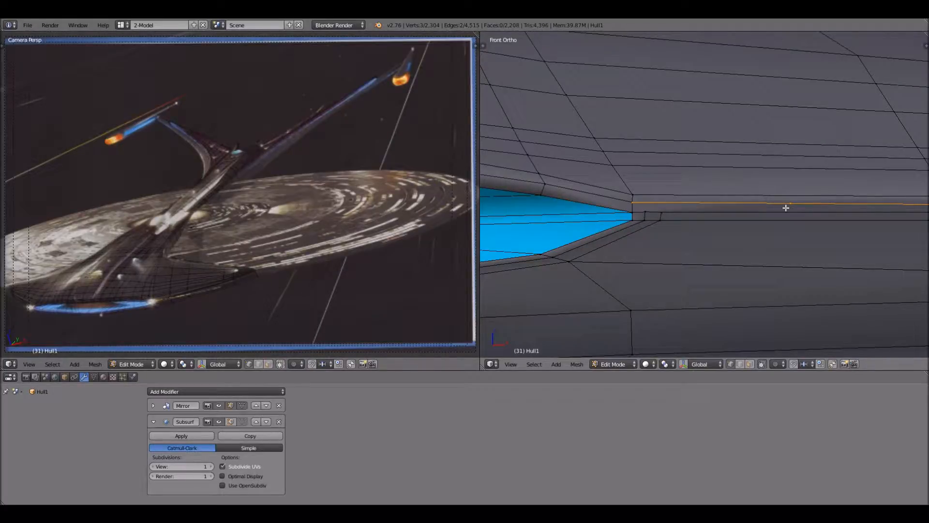
Slide the new midpoint vertex along its edge toward the deflector's tip, directly above the nearer short vertical edge.
right_click(785, 207)
key("shift+v")
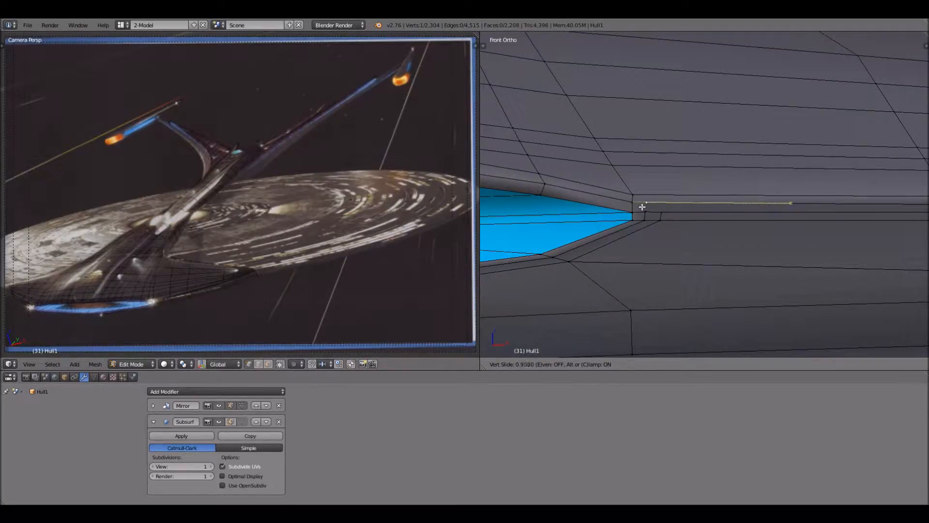
left_click(632, 231)
scroll(632, 232, "up", 3)
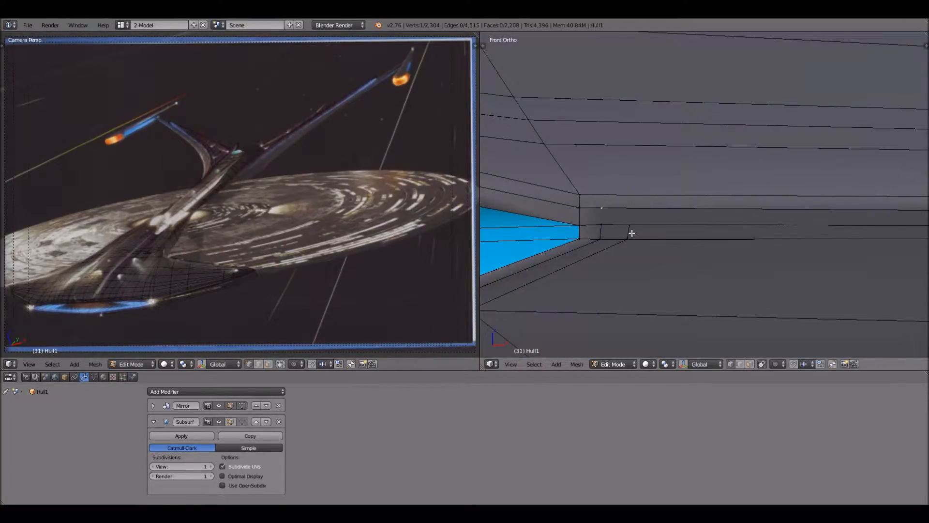
scroll(683, 222, "down", 1)
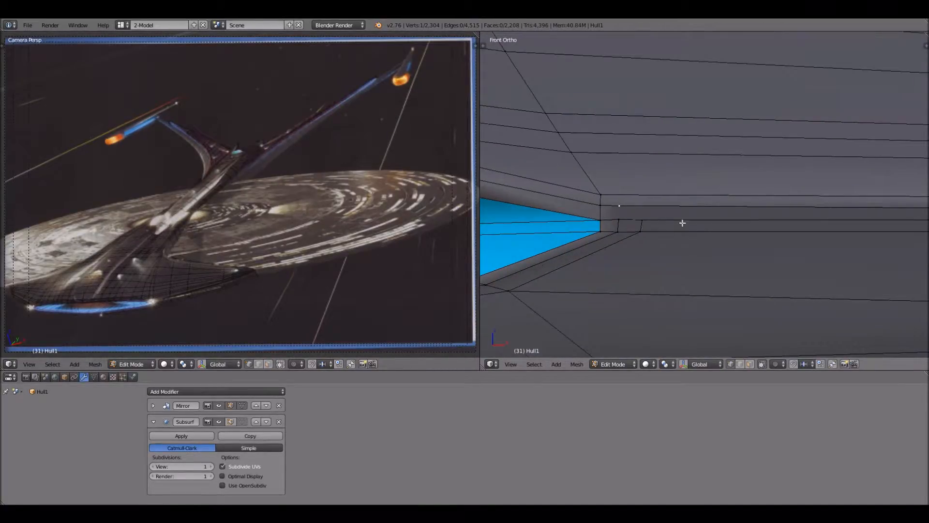
scroll(753, 346, "down", 1)
Subdivide the long remaining segment of that upper edge, outward from the vertex just moved.
left_click(740, 364)
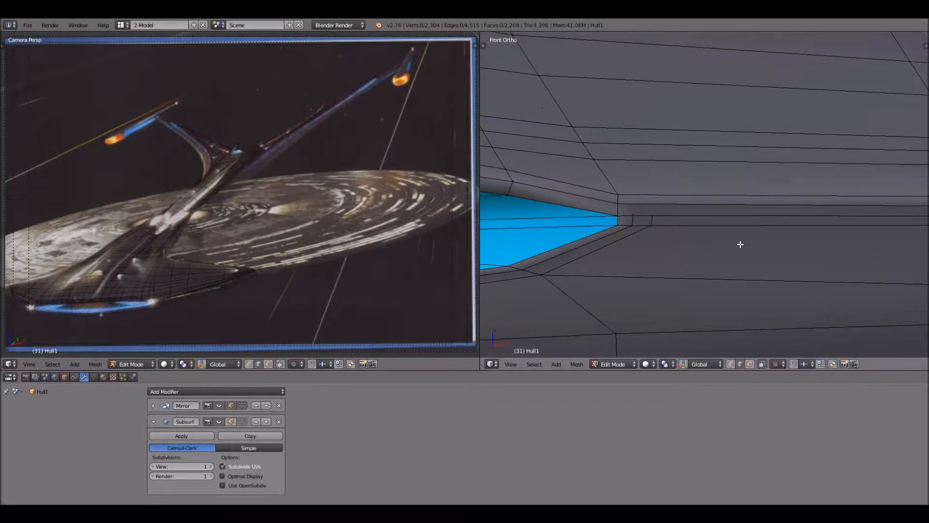
right_click(748, 205)
left_click(728, 362)
scroll(750, 248, "down", 1)
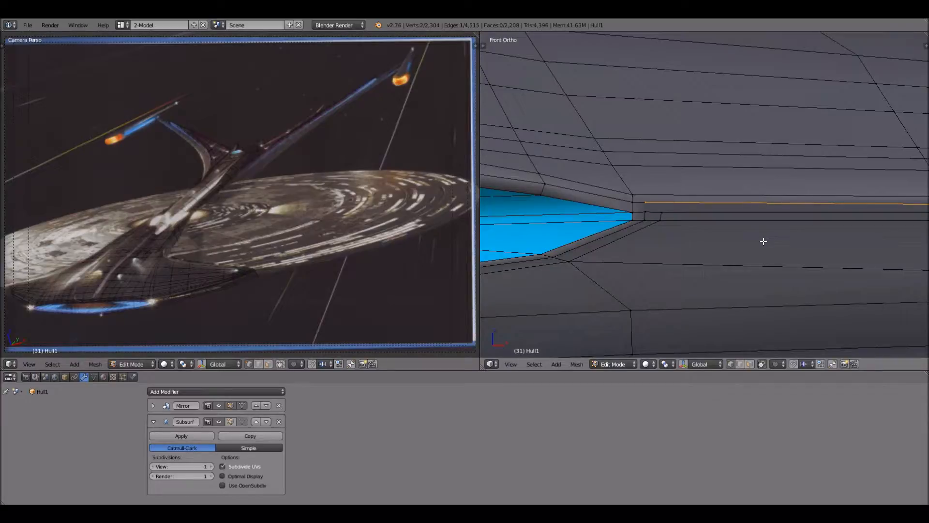
scroll(763, 241, "down", 1)
key("ctrl+e")
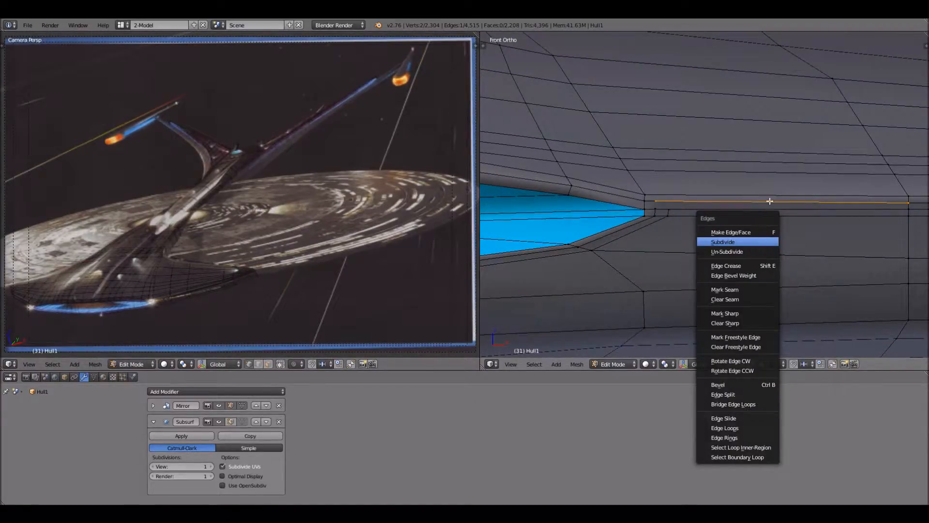
key("Return")
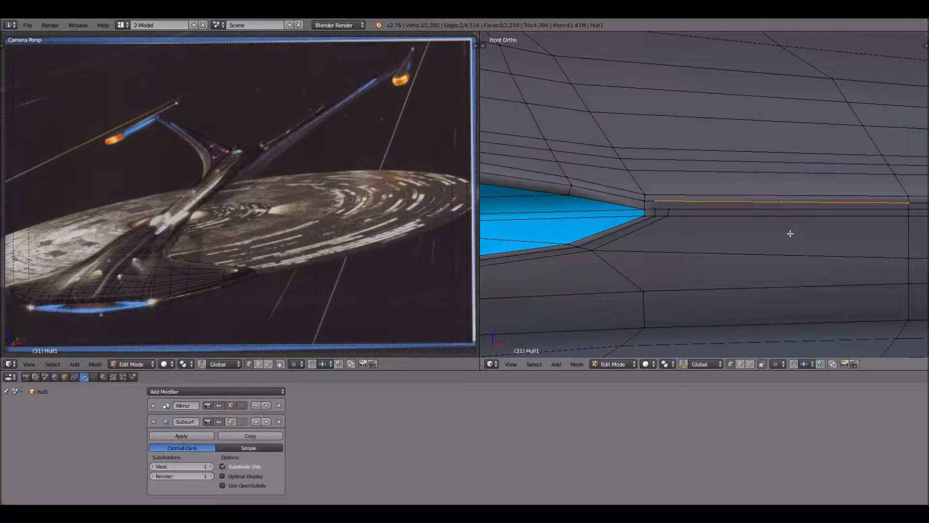
Slide the second midpoint vertex toward the deflector's tip so it sits above the farther short vertical edge.
right_click(791, 234)
key("shift+v")
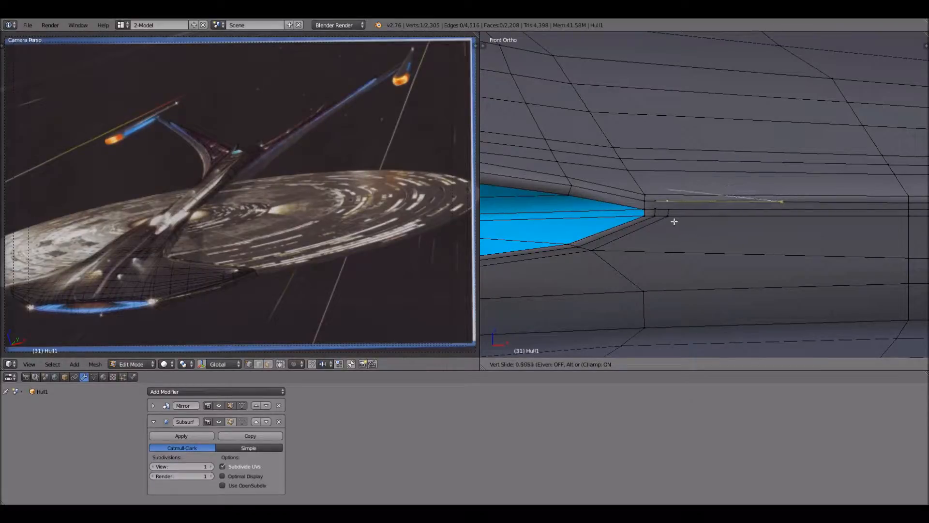
left_click(675, 223)
scroll(675, 222, "up", 4)
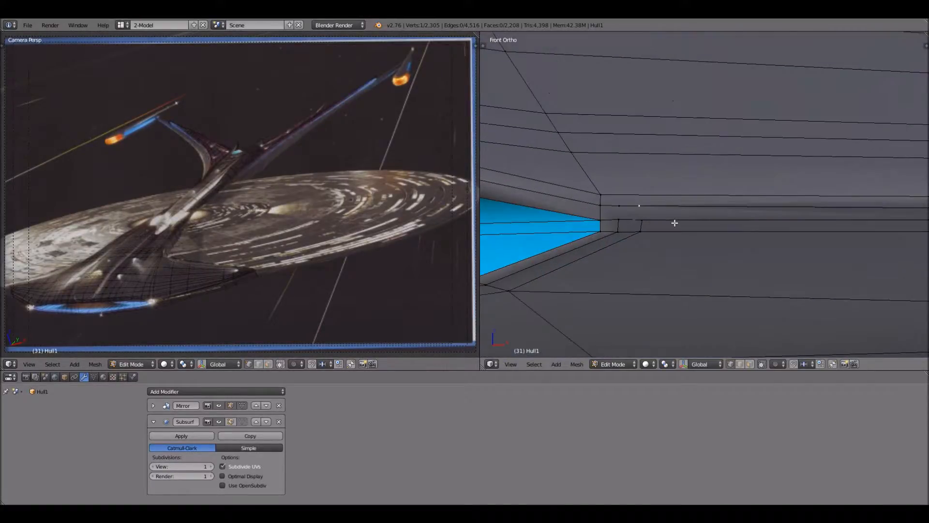
scroll(663, 223, "up", 1)
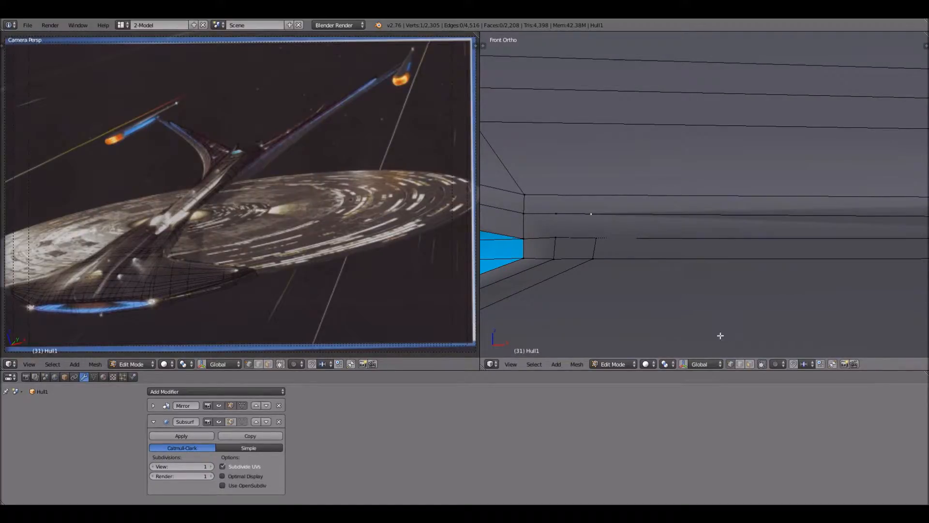
scroll(717, 334, "down", 1)
Delete the long face of the filled strip running outward from the deflector's tip.
left_click(752, 365)
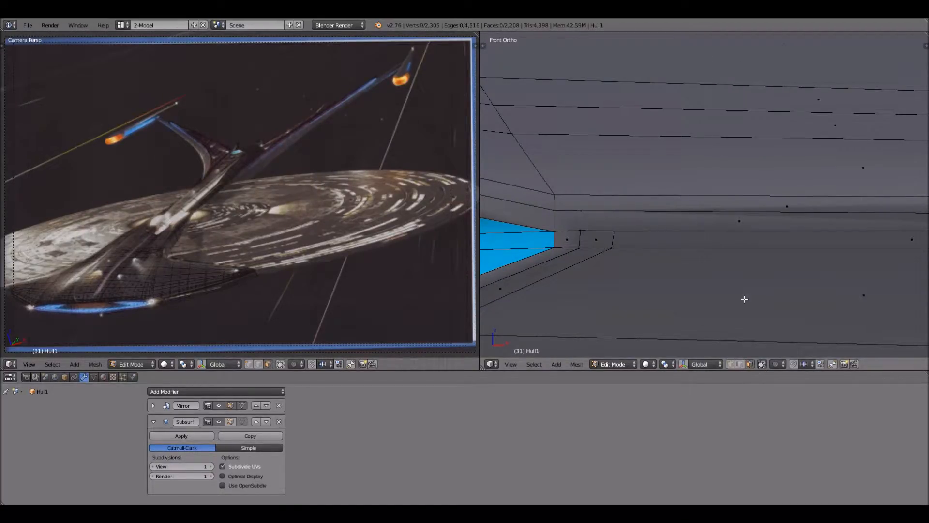
right_click(740, 227)
key("x")
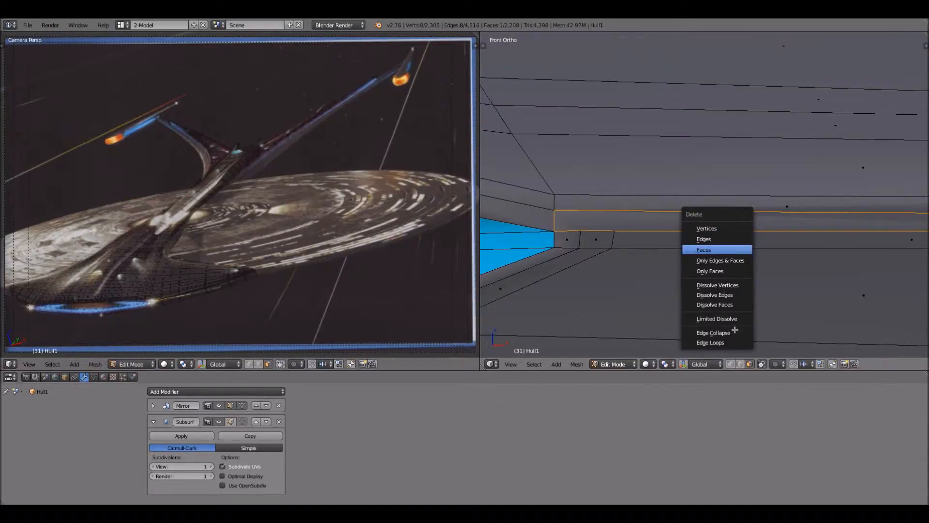
key("Return")
Fill a small four-sided face in the opened strip directly beside the deflector's tip, using its four corner vertices.
left_click(736, 364)
right_click(557, 229)
right_click(559, 212, "shift")
right_click(586, 212, "shift")
right_click(587, 225, "shift")
key("f")
Fill the adjoining four-sided face between the first and second pairs of upper and lower vertices.
right_click(589, 216)
right_click(585, 227, "shift")
right_click(610, 226, "shift")
right_click(612, 214, "shift")
key("f")
right_click(614, 215)
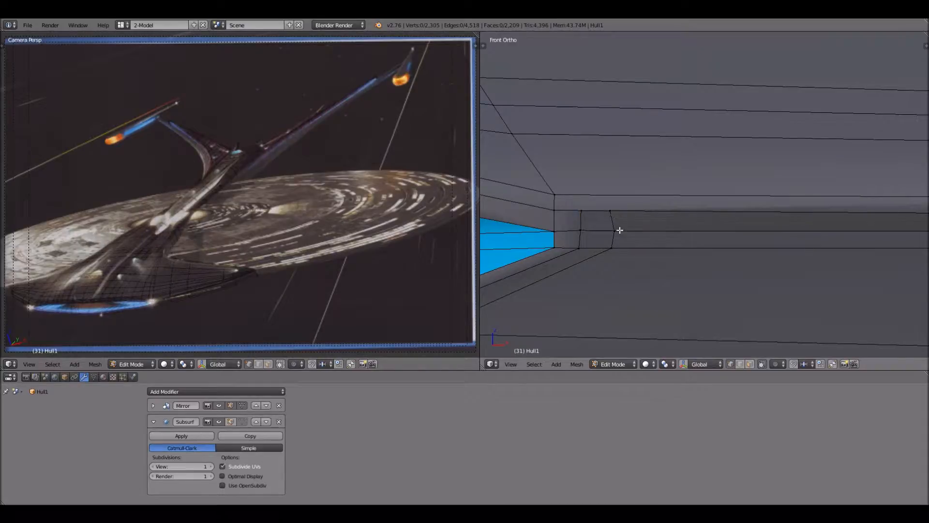
Fill the remaining long gap with a face between its upper and lower edges, and clear the selection.
left_click(740, 364)
right_click(763, 233)
right_click(764, 233, "shift")
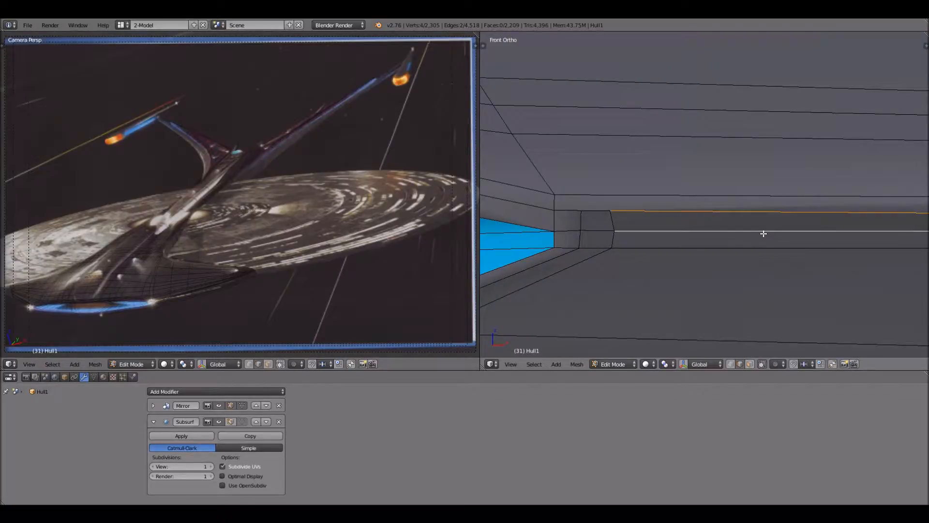
key("f")
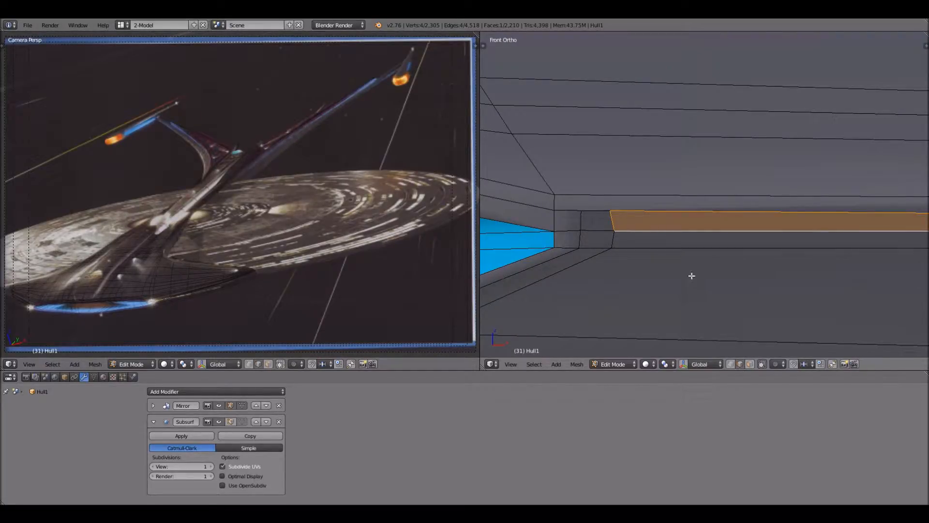
key("a")
Inspect the rebuilt faces beside the deflector's tip and preview the path of a loop cut around the opening.
scroll(579, 230, "up", 2)
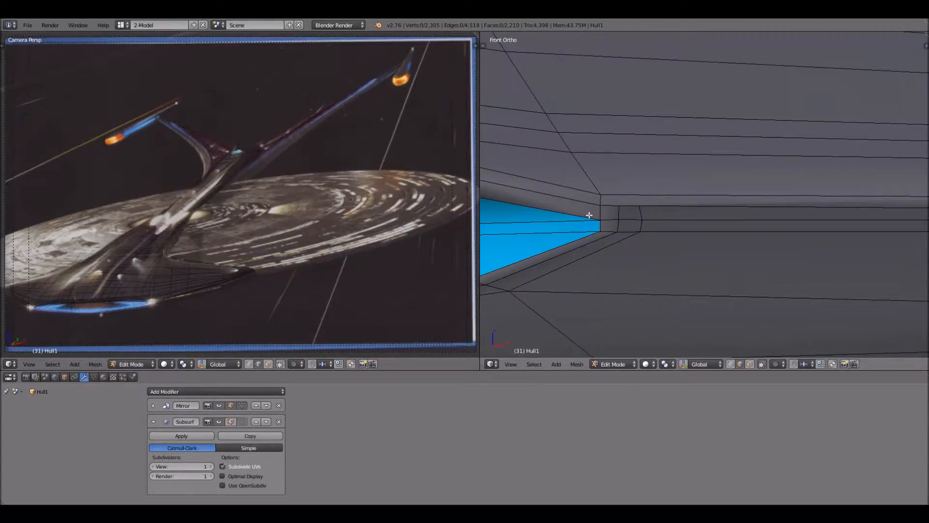
scroll(589, 214, "up", 1)
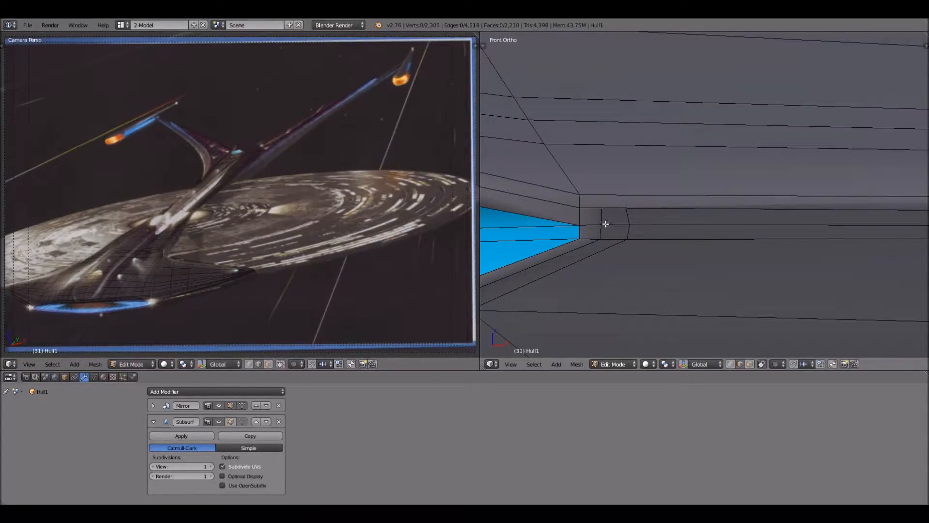
scroll(611, 219, "up", 1)
key("ctrl+r")
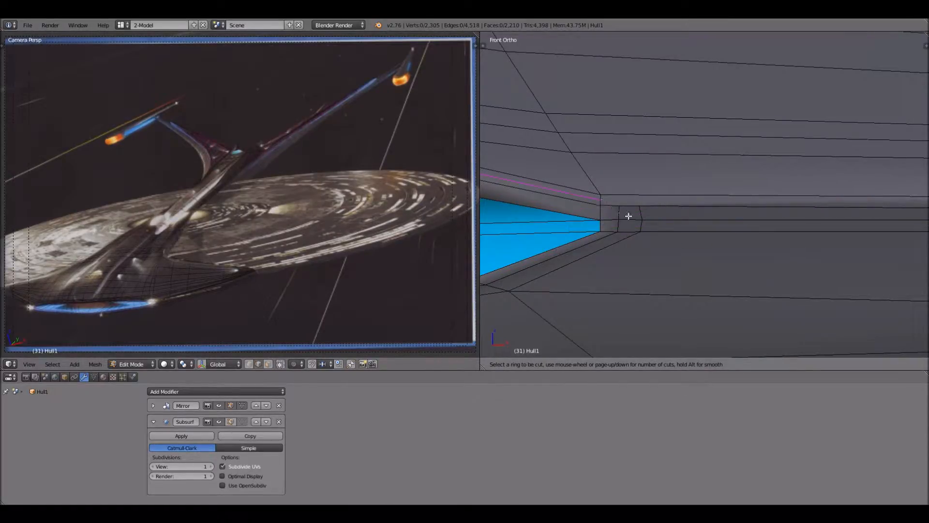
key("Escape")
scroll(630, 217, "up", 2)
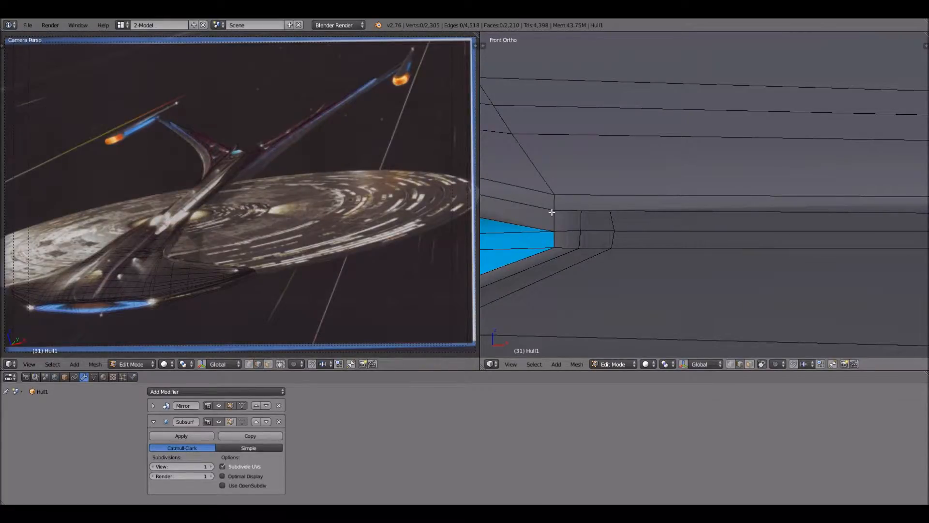
scroll(584, 212, "up", 1)
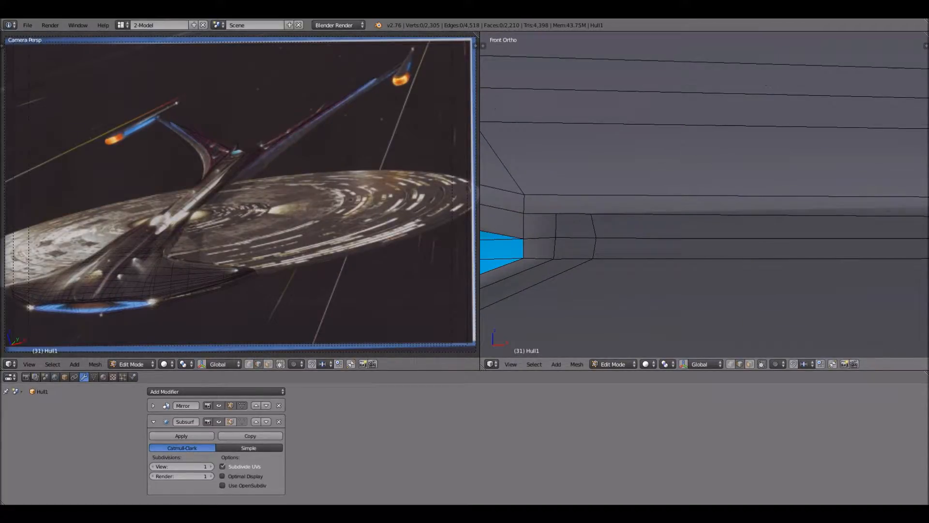
Delete the long narrow hull face directly above the rebuilt strip beside the deflector's tip.
left_click(750, 364)
right_click(809, 201)
key("x")
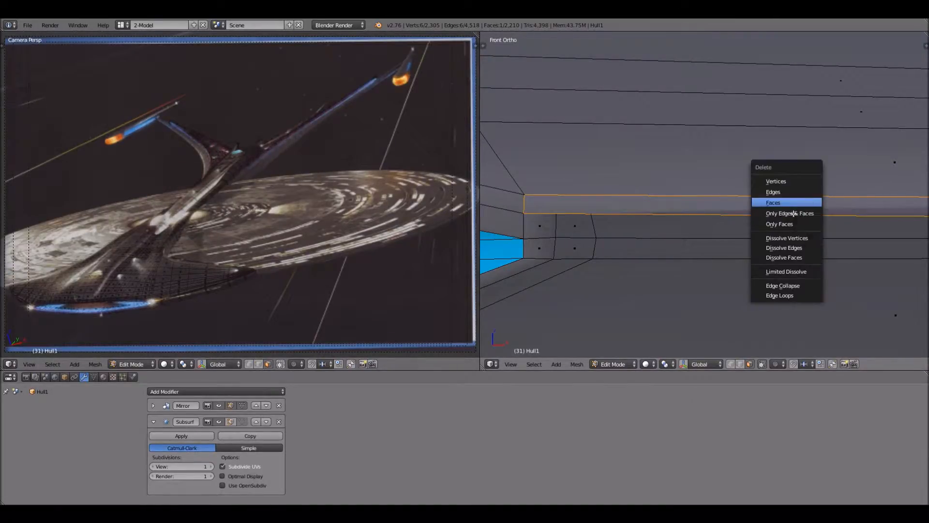
left_click(809, 202)
left_click(729, 363)
right_click(525, 194)
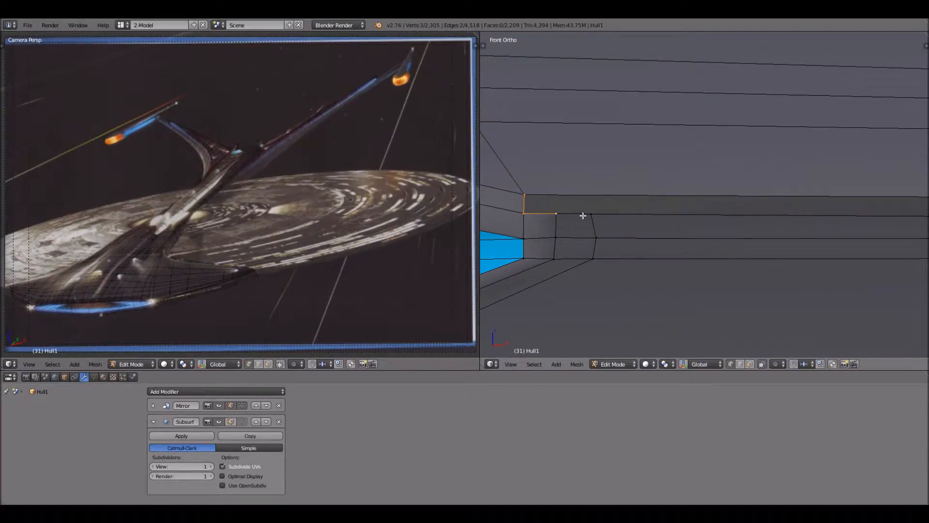
key("a")
scroll(606, 197, "down", 4)
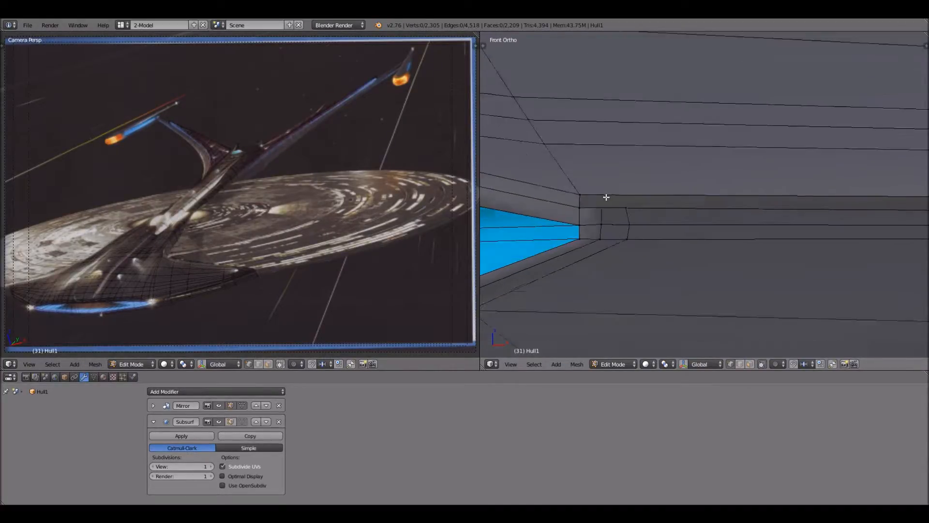
scroll(606, 197, "up", 4)
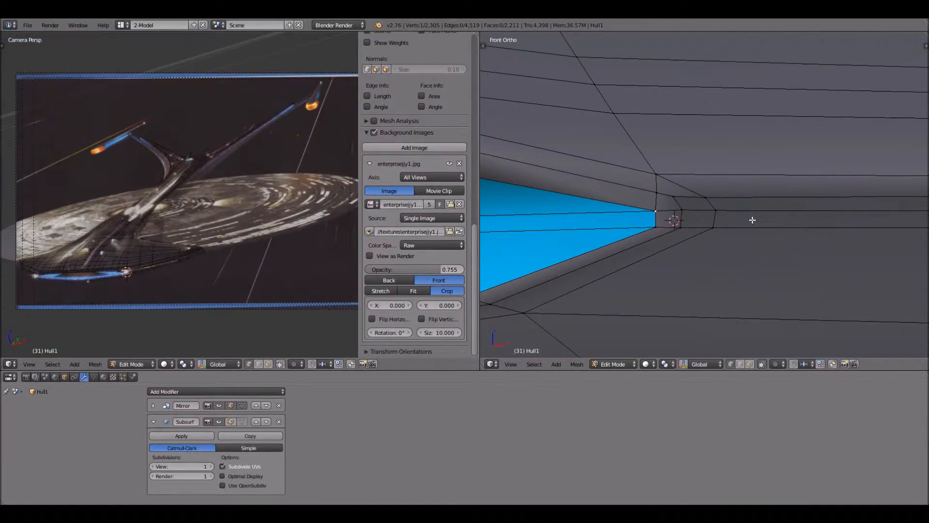
Examine the angled edge flow around the deflector's tip and preview a loop cut passing along its lower rim.
scroll(735, 217, "down", 2)
scroll(734, 216, "up", 2)
scroll(726, 238, "down", 2)
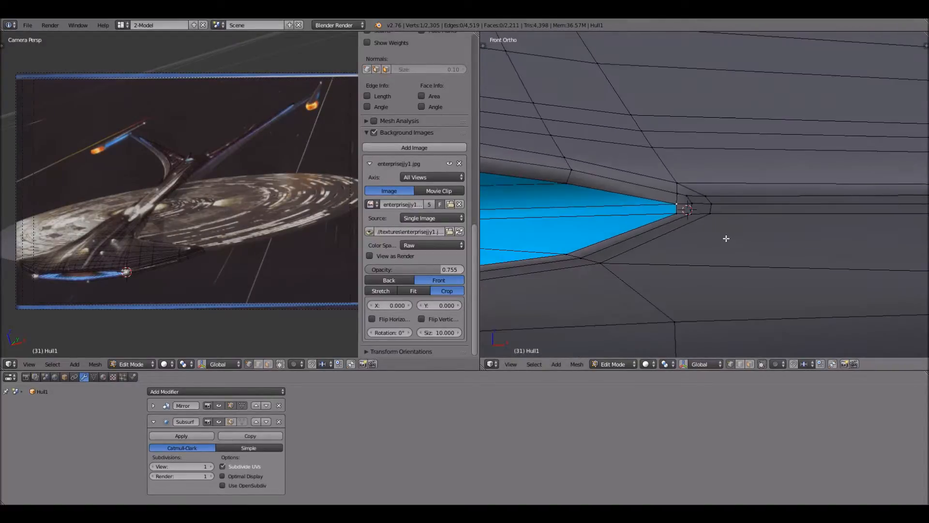
scroll(716, 216, "up", 4)
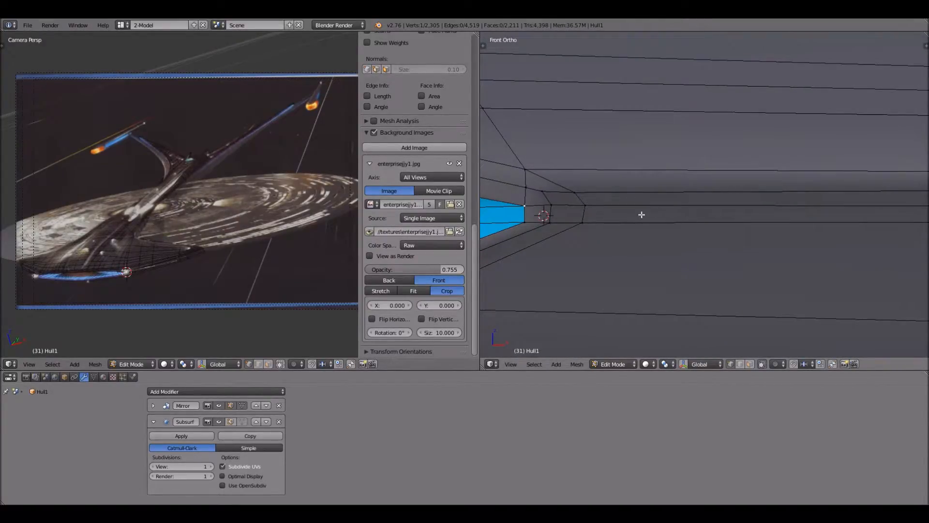
scroll(707, 220, "up", 2)
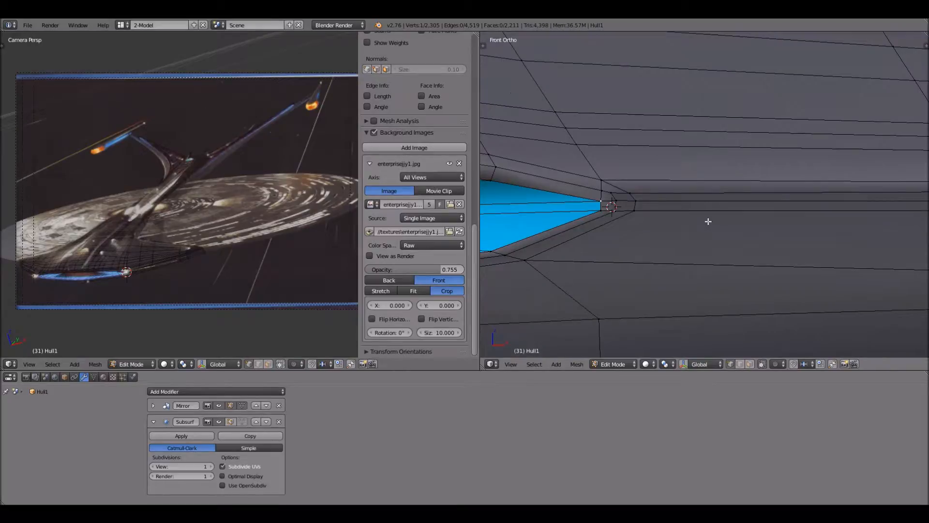
key("ctrl+r")
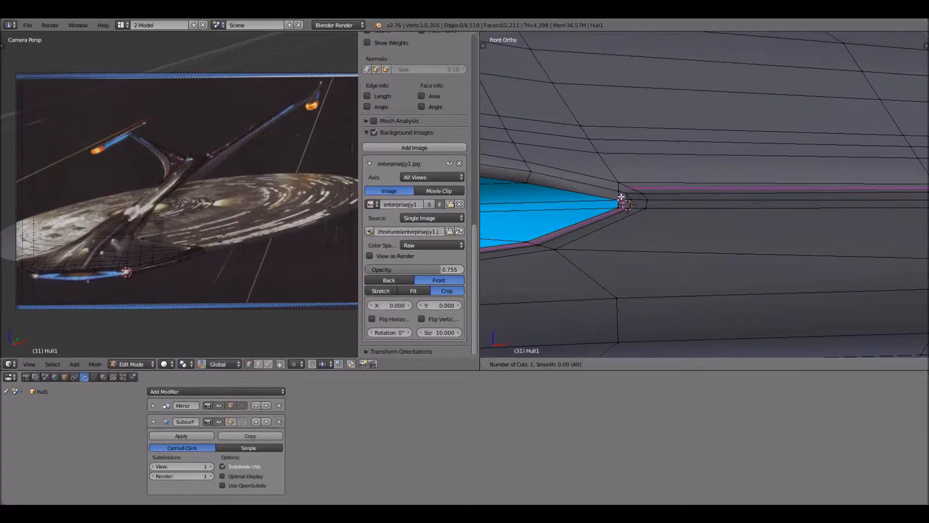
key("Escape")
scroll(649, 219, "up", 5)
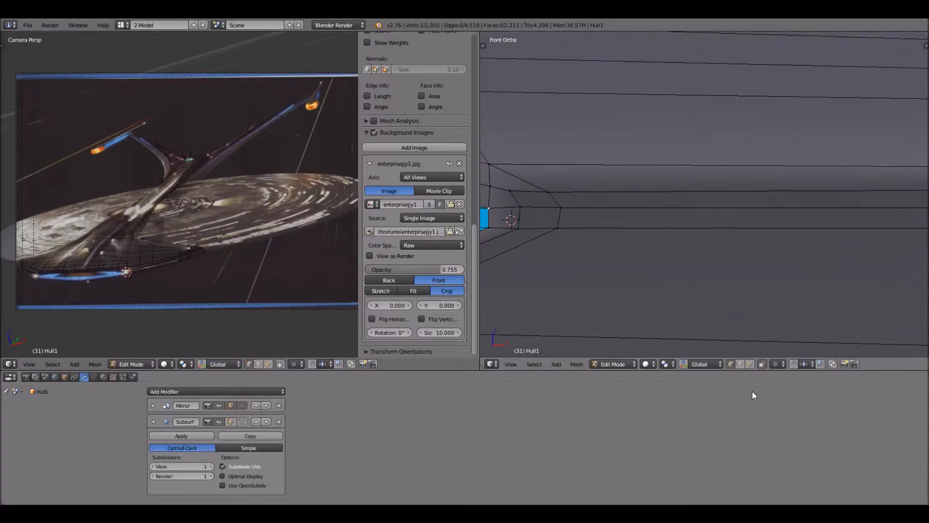
Switch to face selection and check which face loops run through the small faces beside the deflector's tip.
left_click(747, 364)
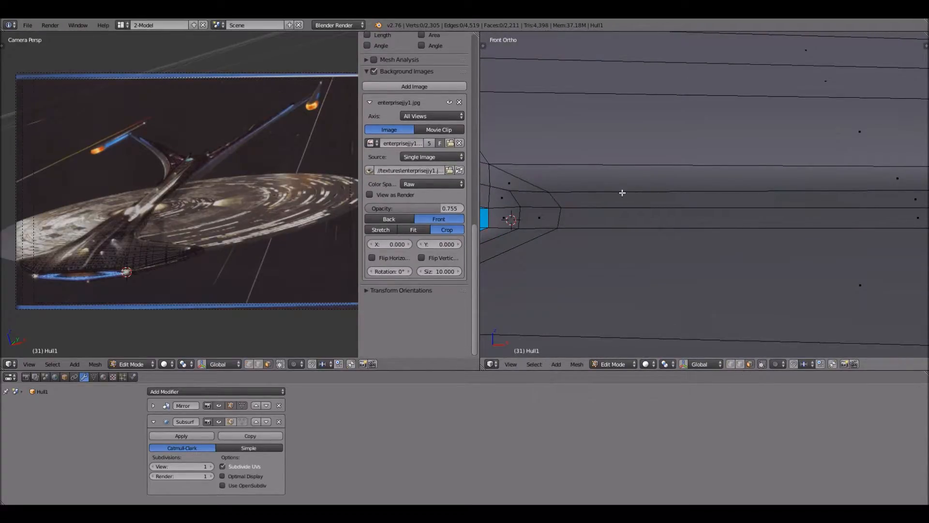
middle_click_drag(690, 177, 774, 171, "shift")
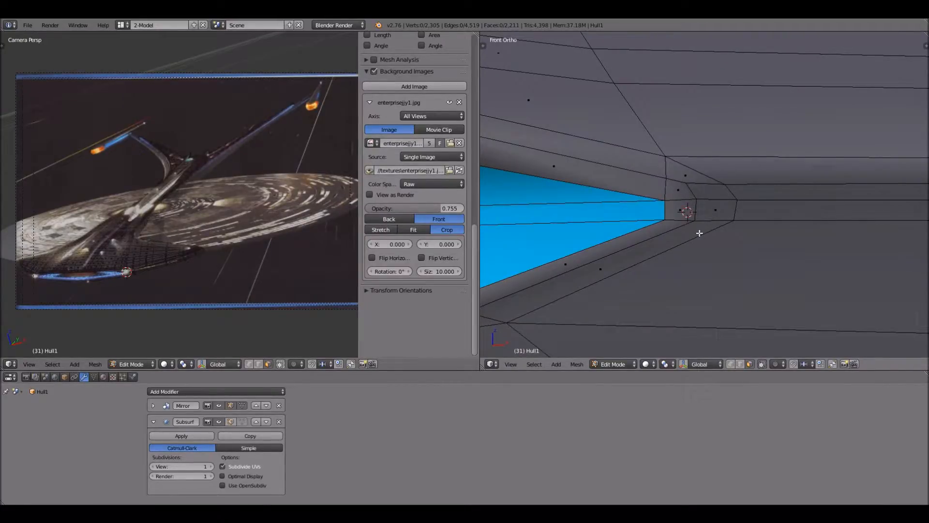
right_click(682, 210, "alt")
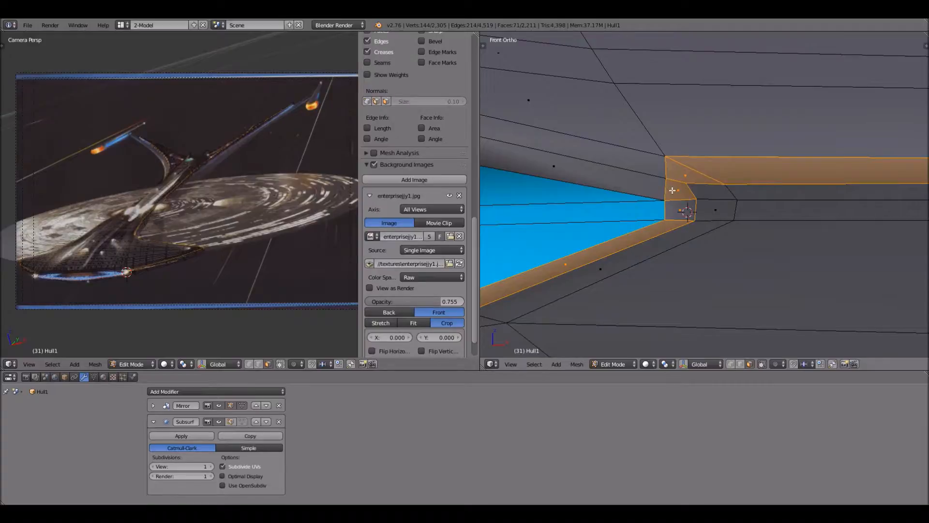
right_click(728, 212)
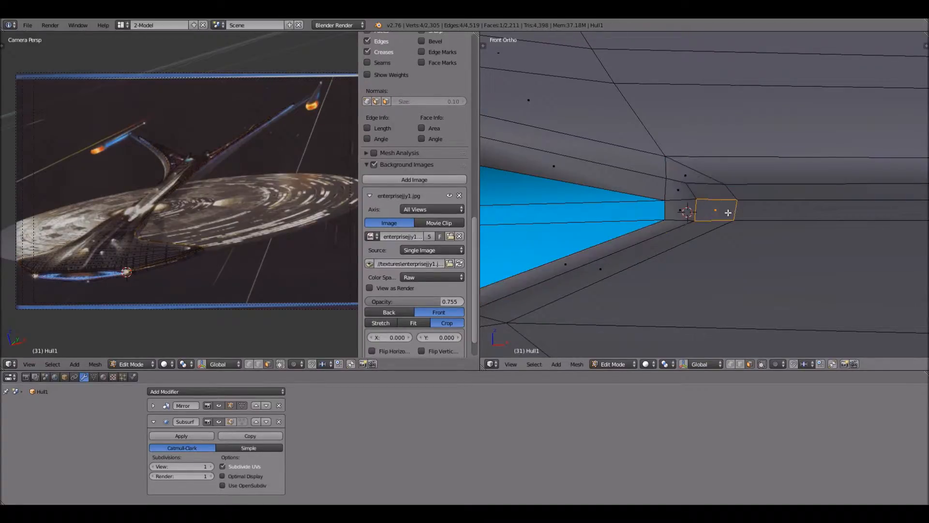
right_click(716, 191, "alt")
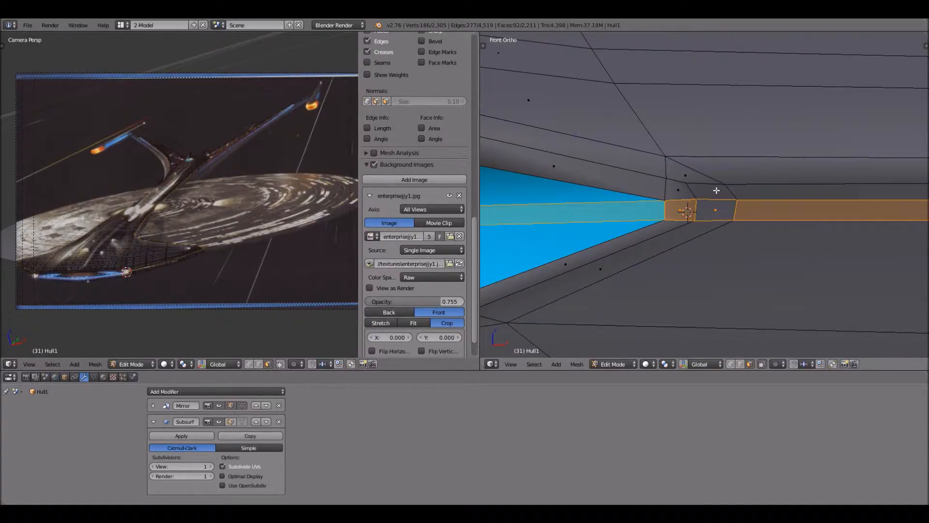
right_click(723, 196)
Examine the outer face loop around the deflector's tip by loop-selecting its faces, and clear the selection.
right_click(737, 224, "alt")
scroll(737, 223, "up", 2)
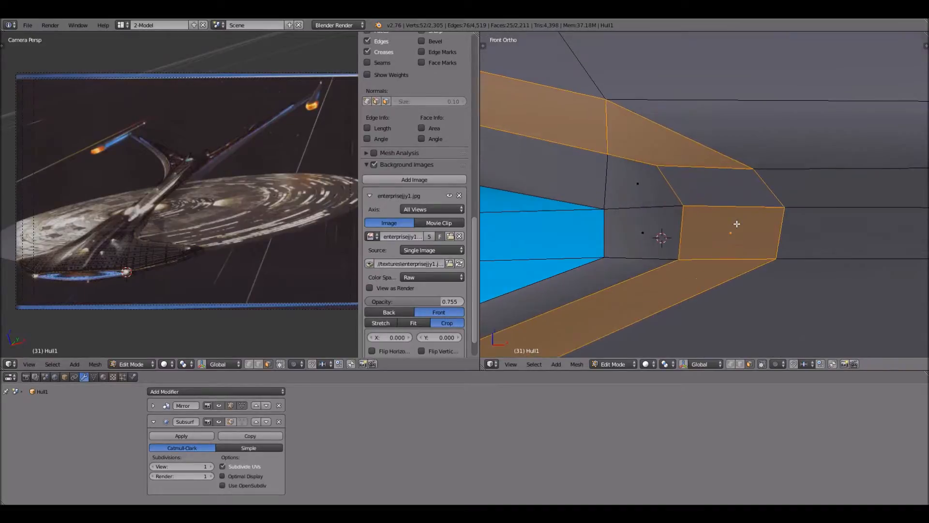
scroll(760, 183, "down", 3)
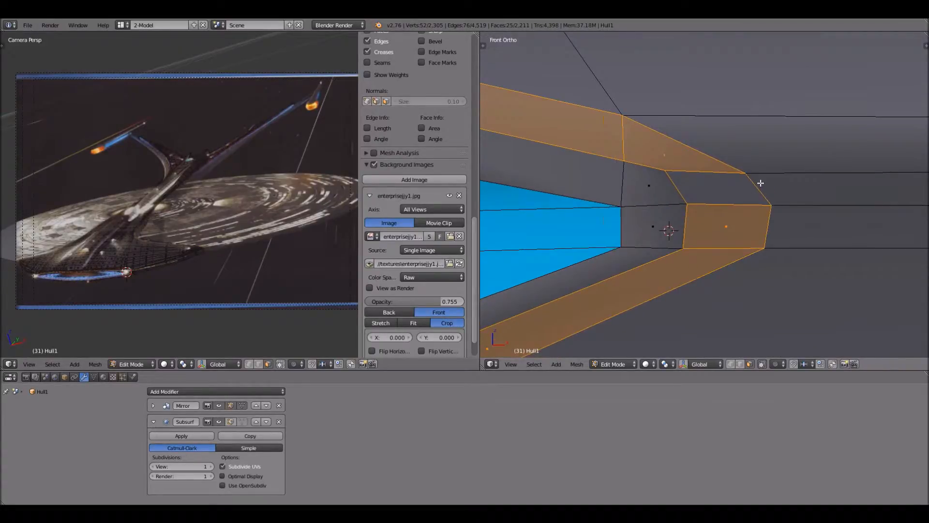
right_click(724, 184)
right_click(724, 184)
right_click(724, 183, "alt")
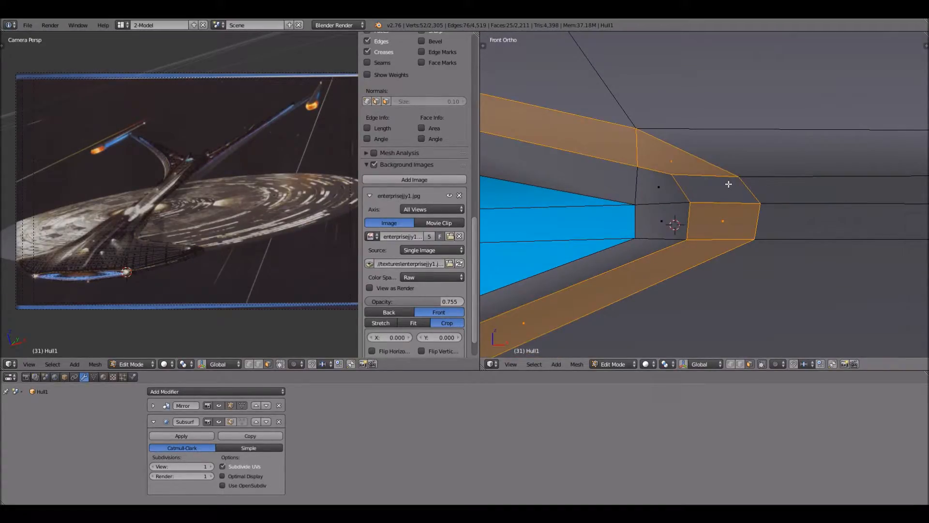
key("a")
scroll(764, 182, "down", 4)
scroll(763, 182, "up", 4)
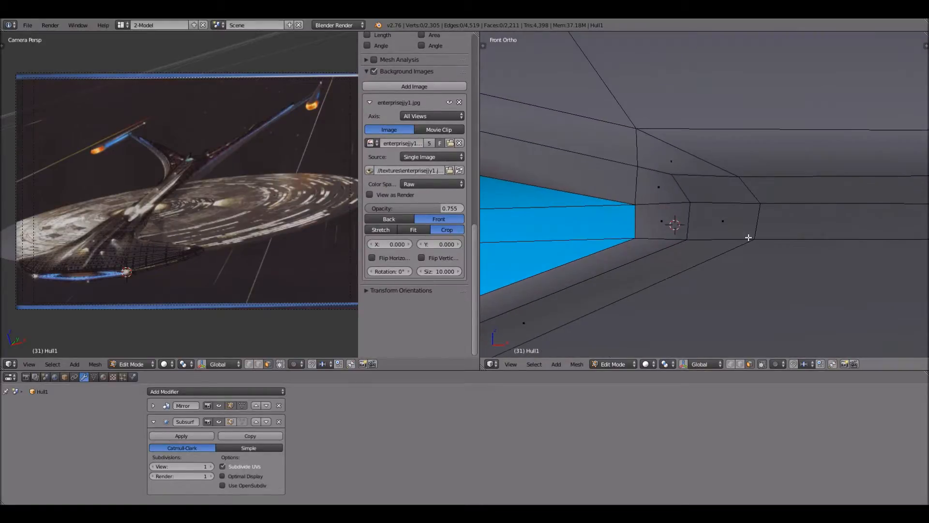
Check the slanted face beside the tip and trace its face loop around the whole deflector opening.
scroll(736, 394, "down", 2)
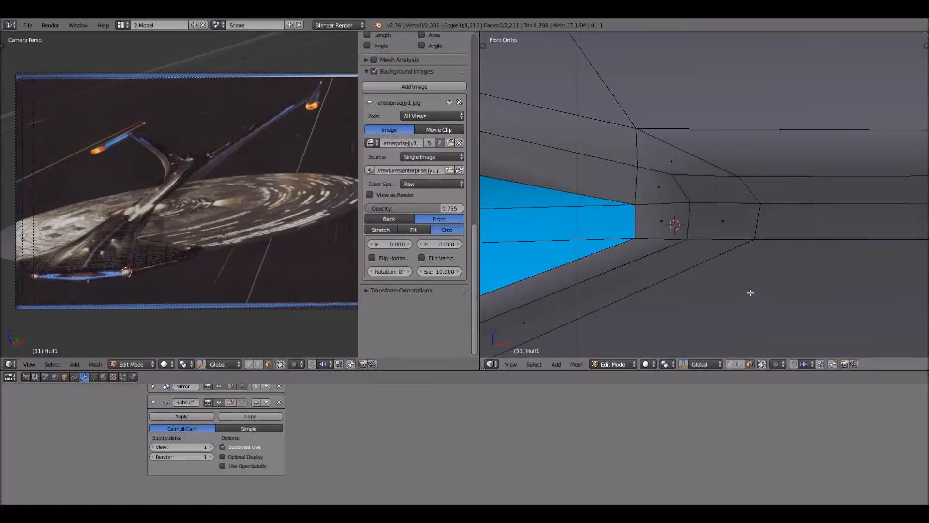
key("a")
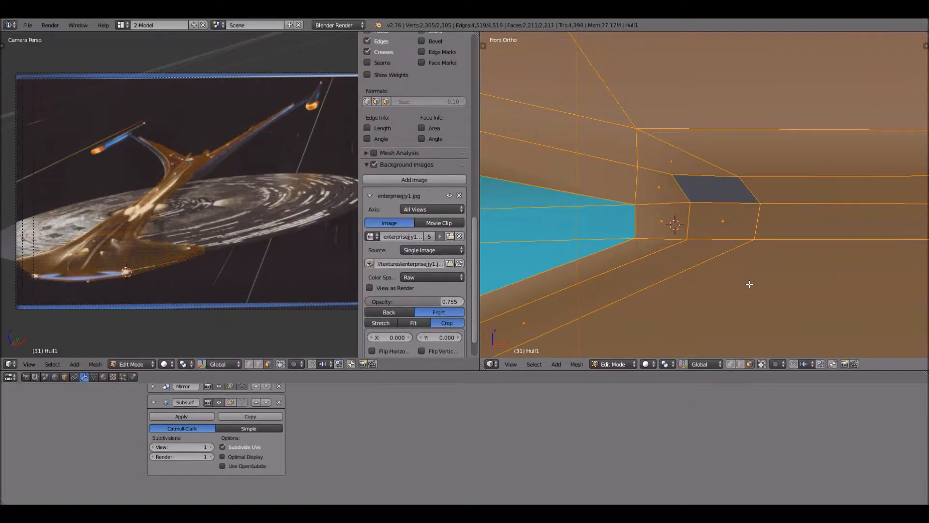
key("a")
right_click(730, 192)
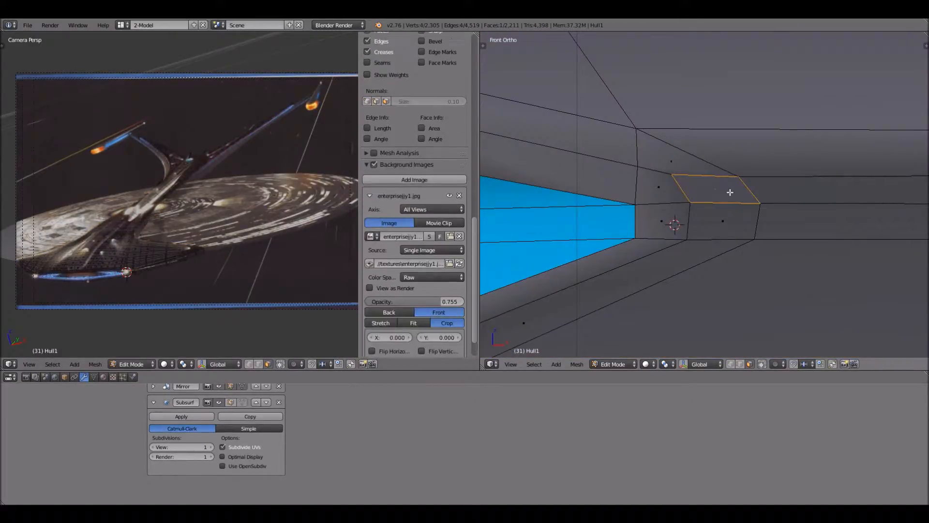
right_click(730, 193, "alt")
scroll(726, 193, "down", 9)
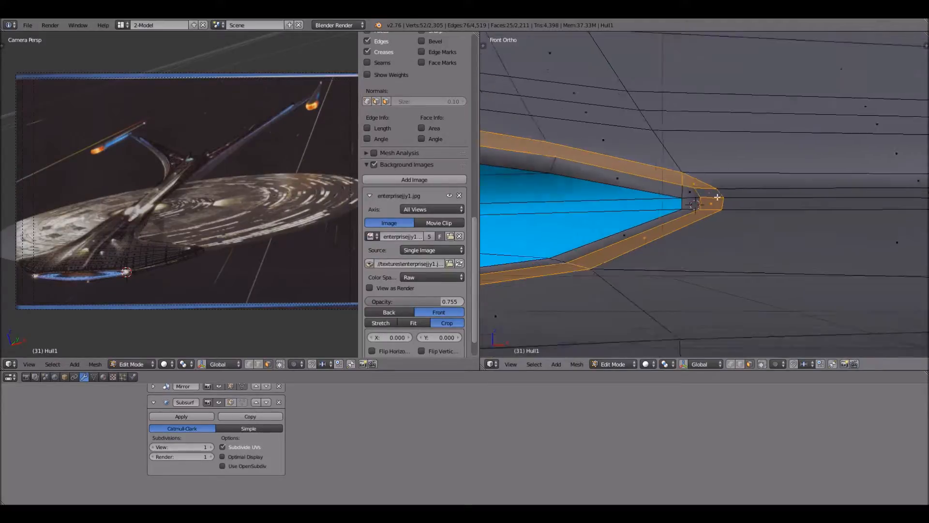
scroll(712, 197, "up", 2)
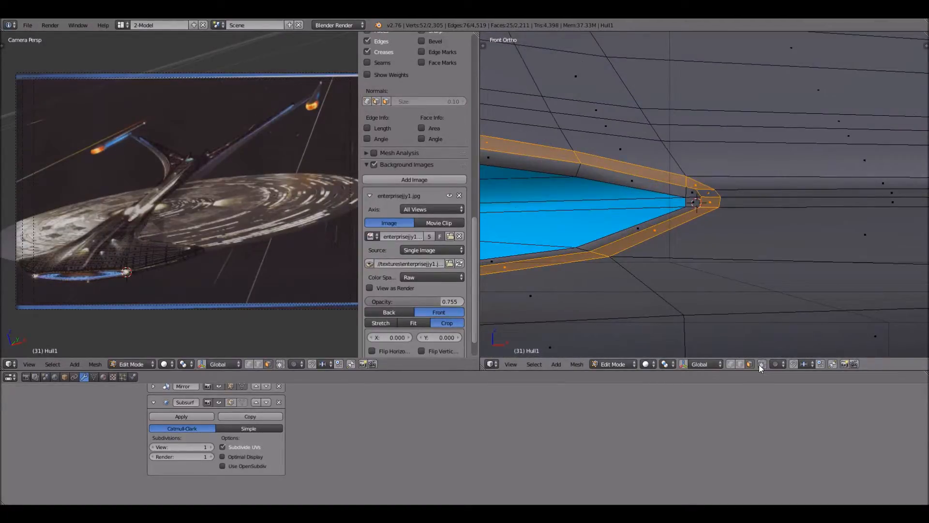
Test the face loops running through the deflector's inner rim faces, and clear the selection.
right_click(692, 194, "alt")
right_click(679, 192, "alt")
right_click(558, 170, "alt")
right_click(598, 173, "alt")
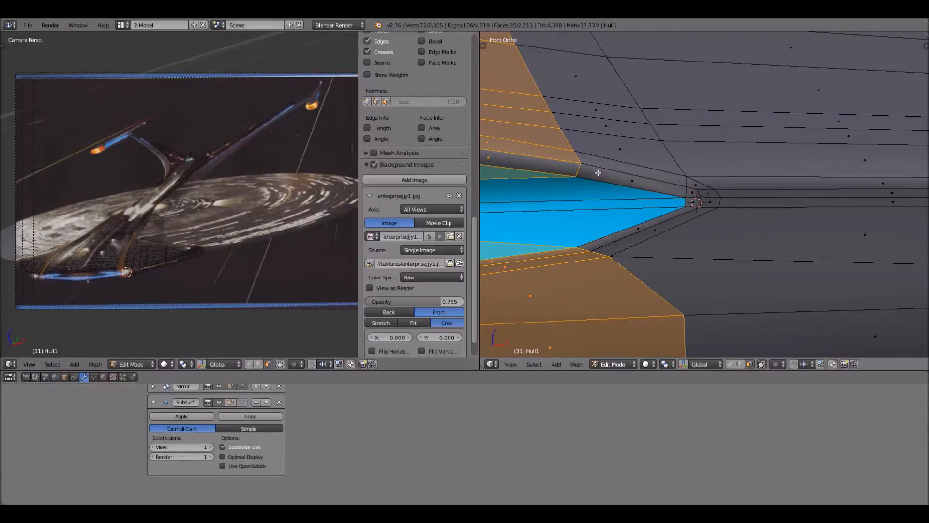
right_click(594, 177, "alt")
scroll(594, 177, "down", 5)
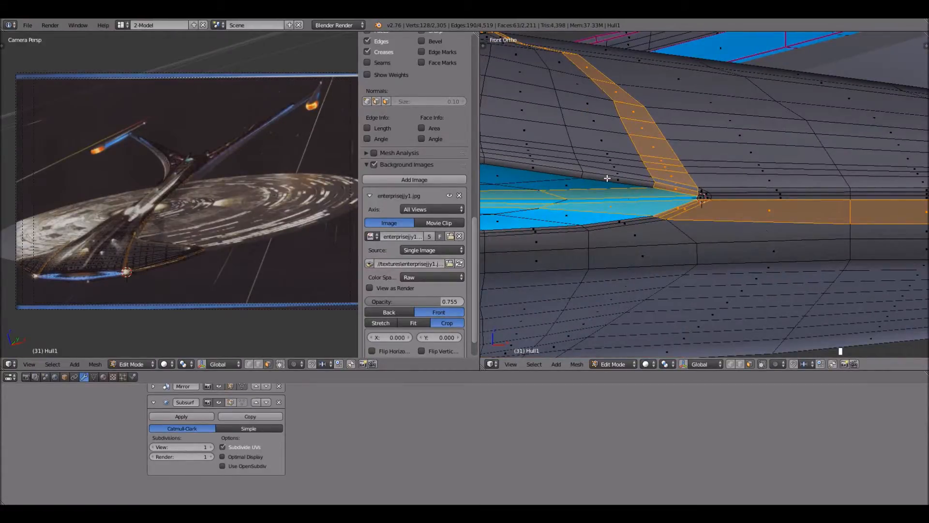
scroll(669, 187, "up", 3)
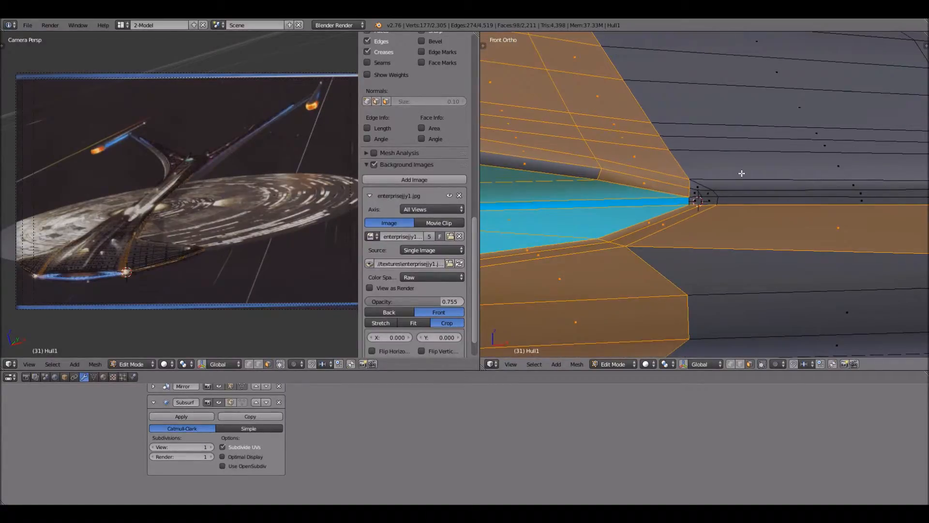
key("a")
scroll(731, 206, "up", 1)
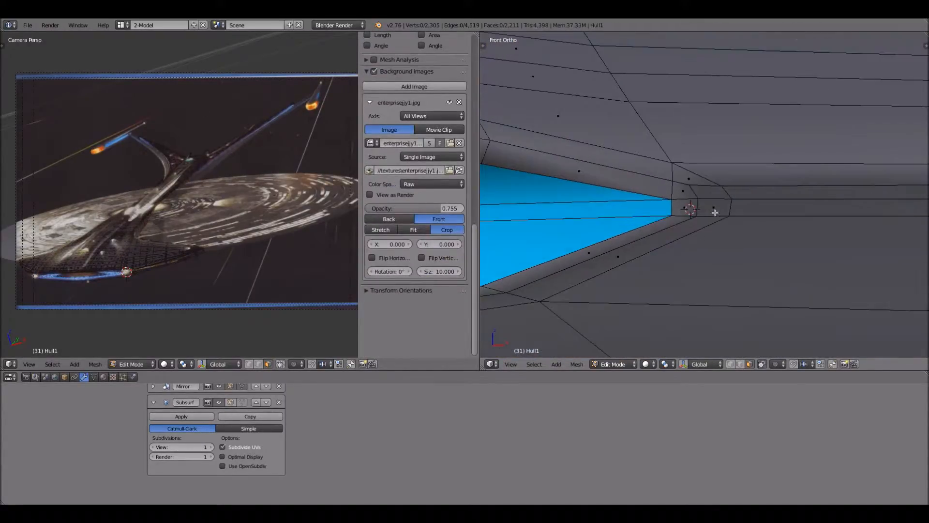
scroll(691, 336, "down", 1)
Inspect the smoothed hull around the deflector's tip in Object Mode and return to Edit Mode.
left_click(634, 363)
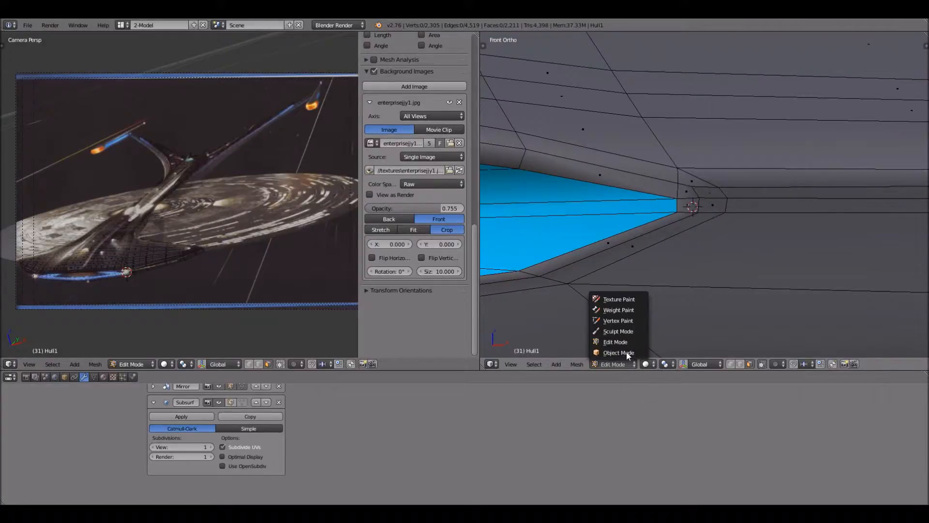
left_click(625, 350)
scroll(669, 228, "down", 8)
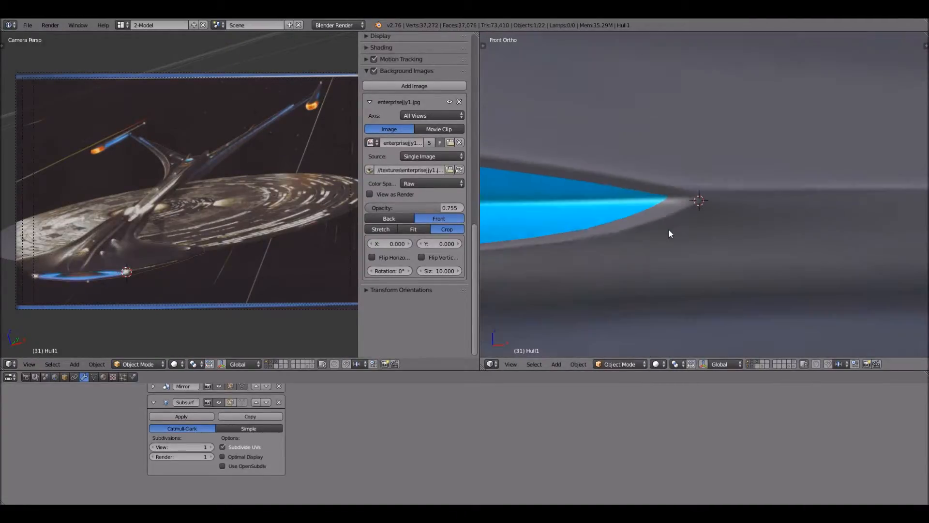
scroll(658, 228, "up", 5)
scroll(658, 228, "down", 2)
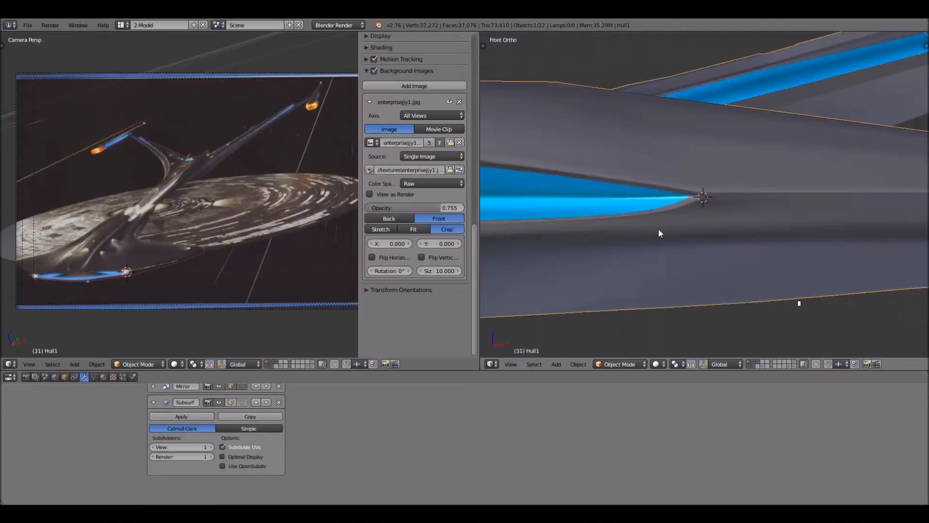
scroll(674, 204, "up", 2)
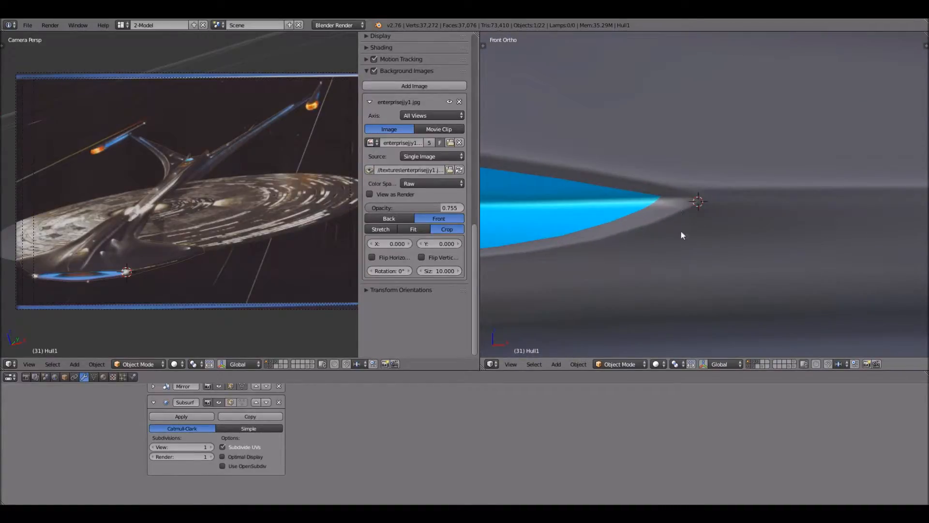
left_click(638, 363)
left_click(624, 342)
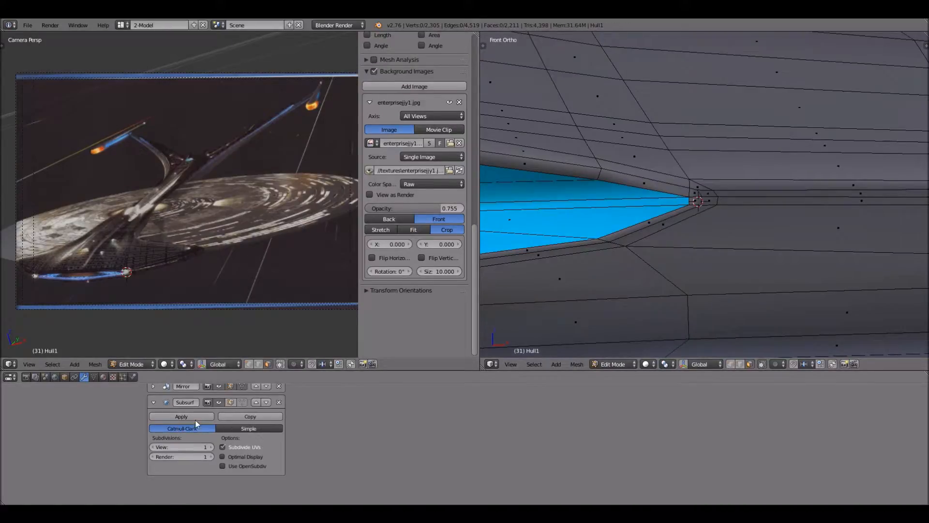
Show the Subsurf modifier's result in Edit Mode and apply it to the editing cage.
left_click(229, 403)
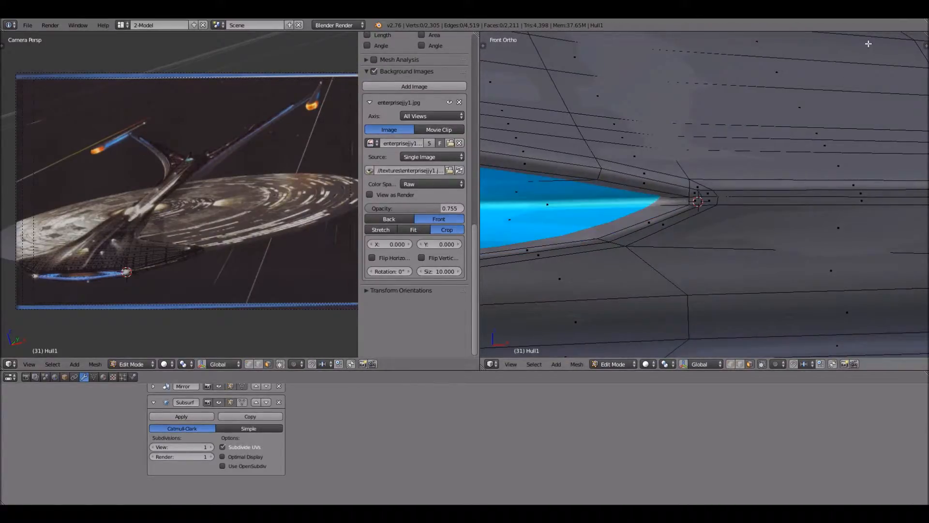
scroll(593, 230, "down", 1)
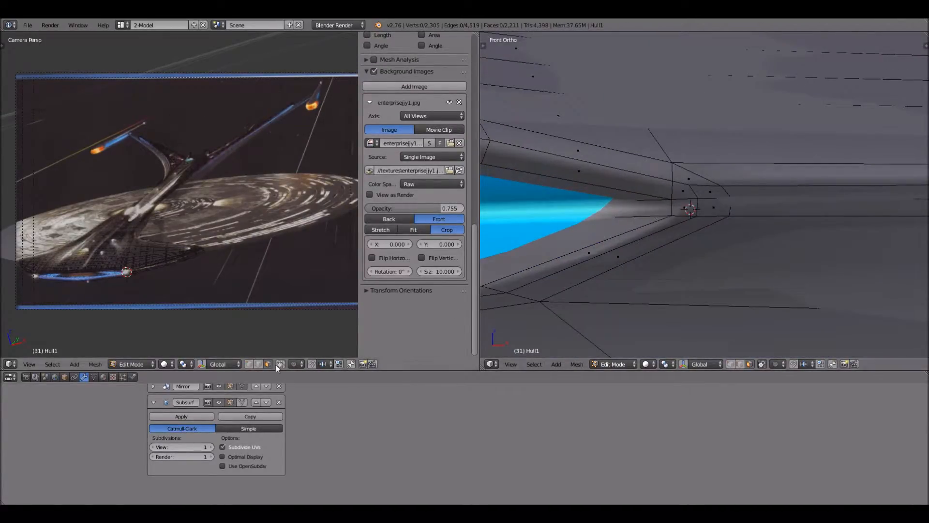
left_click(243, 403)
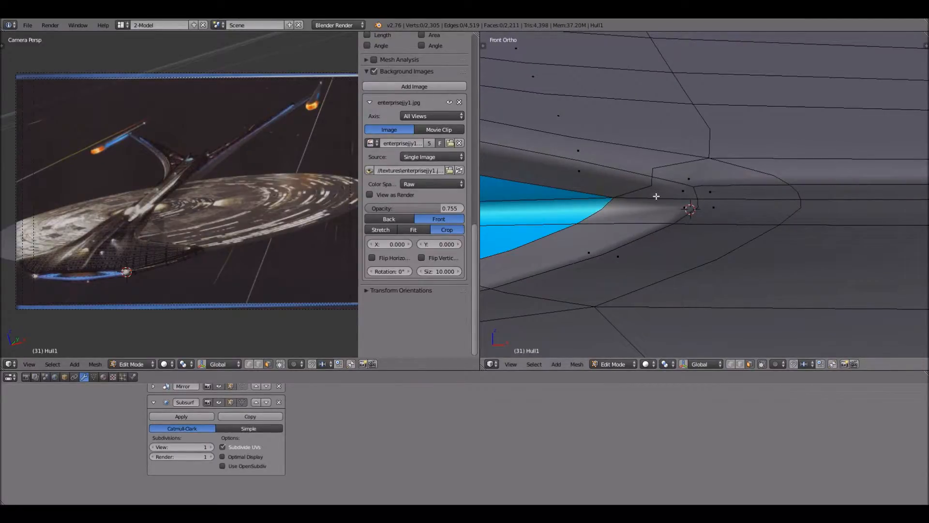
Select the deflector's inner rim faces around its pointed tip, including the adjoining upper and lower rim faces.
scroll(655, 196, "down", 2)
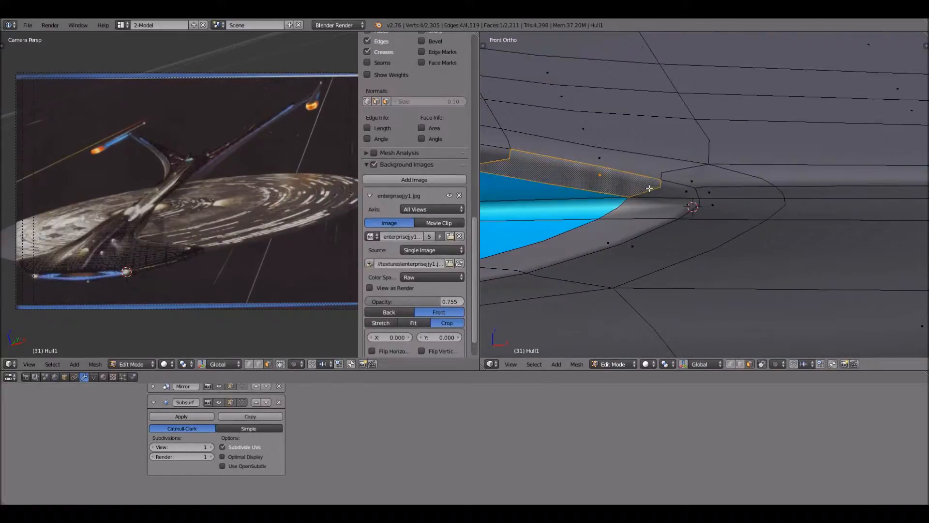
right_click(665, 191, "shift")
right_click(602, 227, "shift")
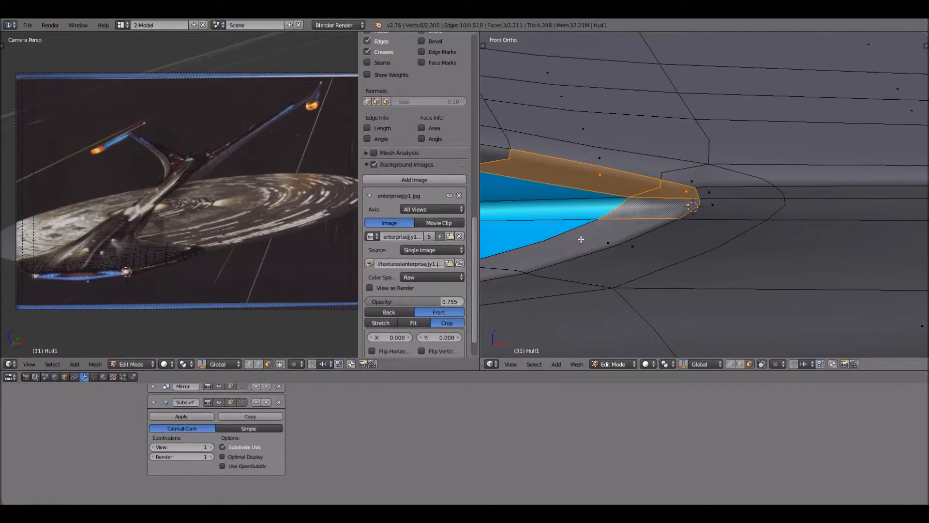
right_click(580, 238, "shift")
scroll(580, 233, "down", 2)
scroll(559, 174, "down", 1)
Extend the selection face by face along the deflector's upper inner rim, from the tip towards the middle.
right_click(557, 174, "shift")
middle_click_drag(556, 174, 770, 174, "shift")
right_click(588, 151, "shift")
scroll(572, 150, "up", 1)
scroll(560, 139, "down", 1, "ctrl")
right_click(550, 143, "shift")
middle_click_drag(550, 143, 753, 168, "shift")
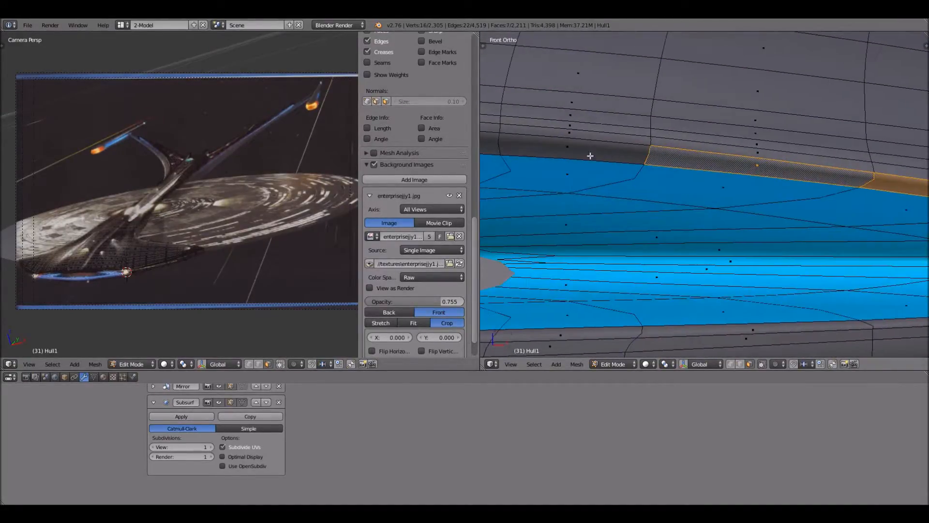
right_click(548, 160, "shift")
middle_click_drag(547, 159, 794, 167, "shift")
right_click(635, 149, "shift")
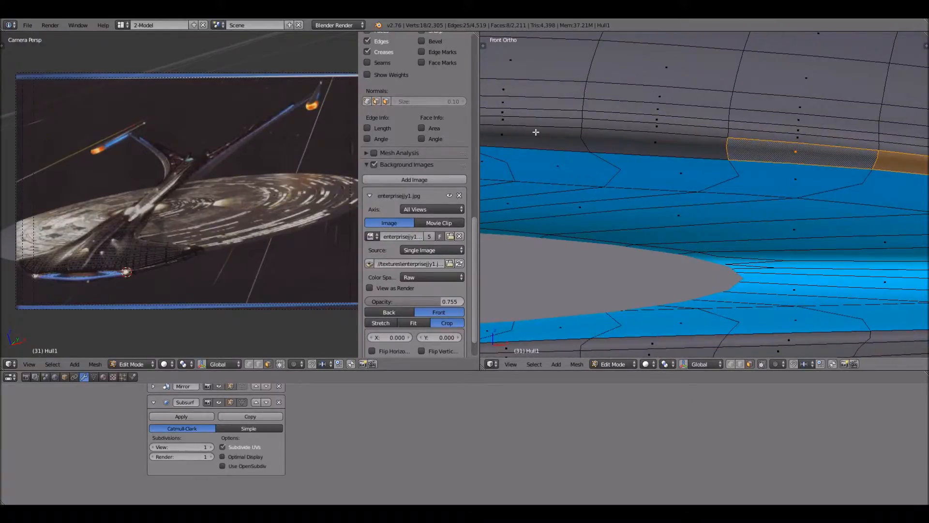
right_click(537, 132, "shift")
middle_click_drag(523, 139, 745, 151, "shift")
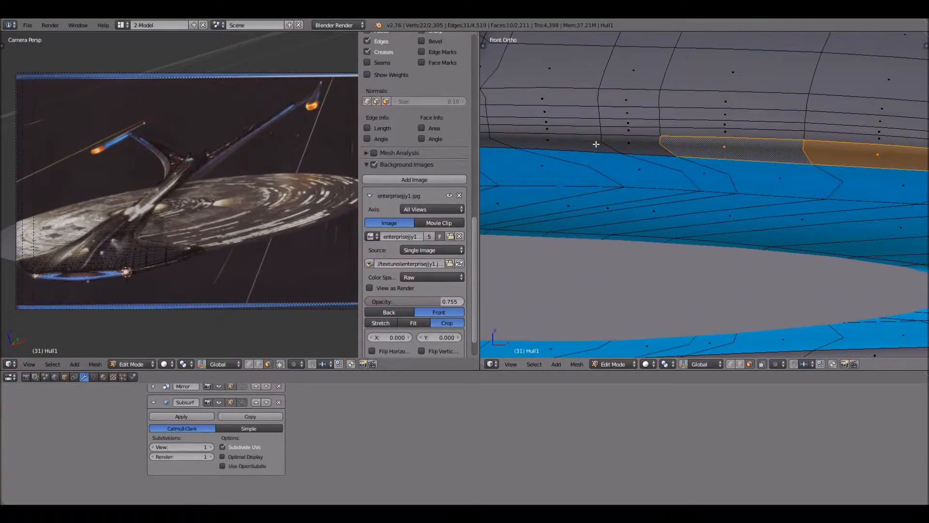
Add the remaining upper inner rim faces up to the hull's centreline to the selection.
right_click(610, 145, "shift")
right_click(539, 154, "shift")
middle_click_drag(539, 154, 764, 158, "shift")
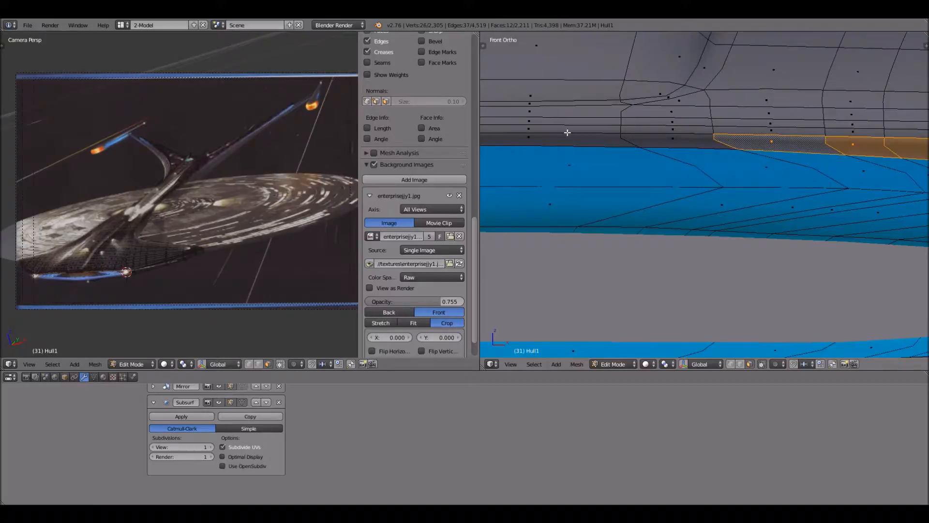
right_click(663, 140, "shift")
right_click(539, 151, "shift")
middle_click_drag(528, 153, 804, 163, "shift")
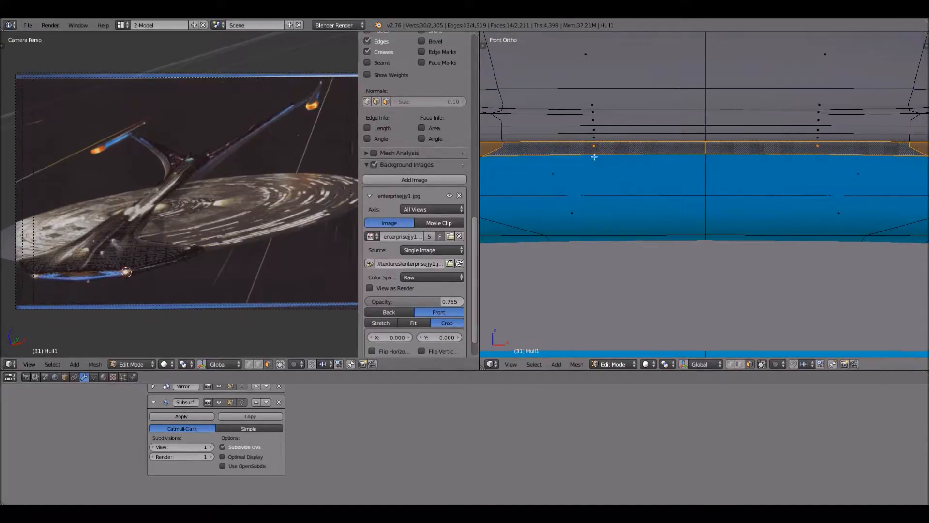
scroll(718, 248, "down", 3)
scroll(774, 292, "up", 2)
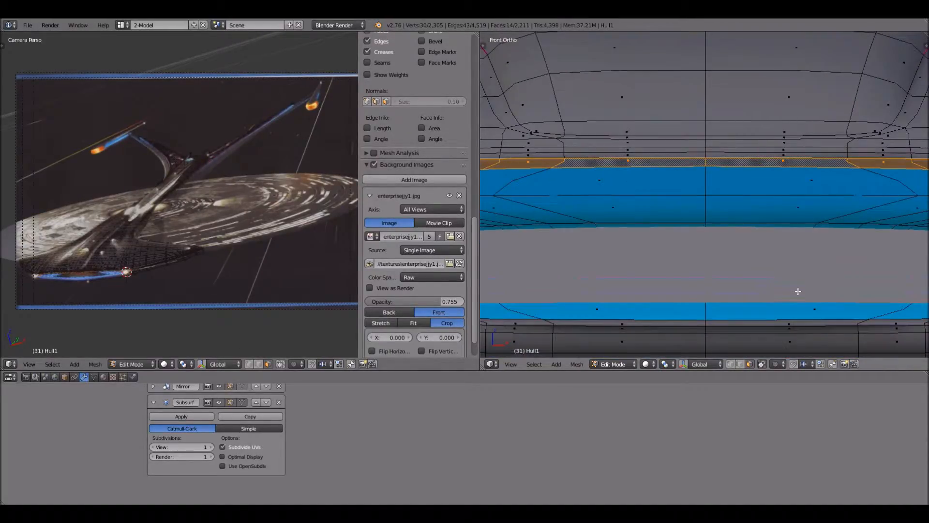
Add the deflector's lower inner rim faces to the selection, working from the hull's centreline outwards.
middle_click_drag(798, 292, 612, 97, "shift")
scroll(602, 141, "up", 3)
scroll(561, 120, "up", 1)
right_click(651, 121, "shift")
right_click(784, 119, "shift")
middle_click_drag(832, 146, 620, 147, "shift")
right_click(705, 119, "shift")
right_click(833, 118, "shift")
middle_click_drag(869, 139, 496, 191, "shift")
right_click(618, 165, "shift")
right_click(853, 161, "shift")
Extend the selection along the remaining lower inner rim faces to the pointed tip, closing the rim loop.
middle_click_drag(848, 175, 557, 244, "shift")
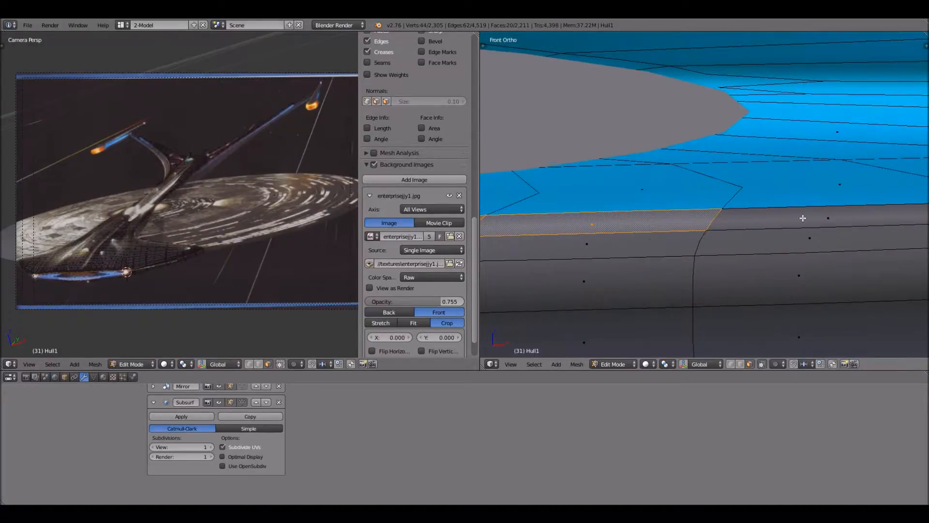
middle_click_drag(867, 222, 587, 224, "shift")
right_click(587, 224, "shift")
right_click(852, 217, "shift")
middle_click_drag(853, 217, 498, 235, "shift")
middle_click_drag(903, 221, 561, 246, "shift")
right_click(561, 246, "shift")
right_click(896, 204, "shift")
middle_click_drag(895, 204, 734, 194, "shift")
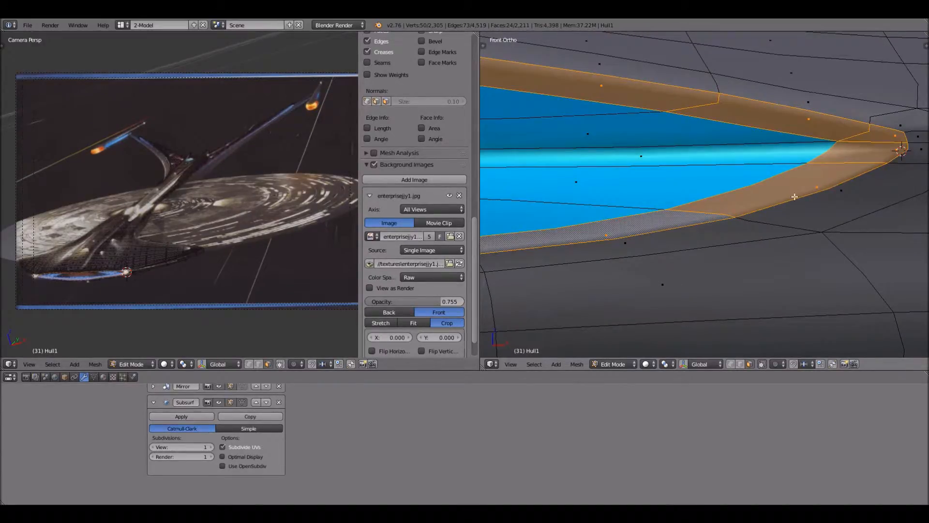
Try an edge crease of +1.000 on the selected deflector rim.
scroll(793, 196, "down", 1, "ctrl")
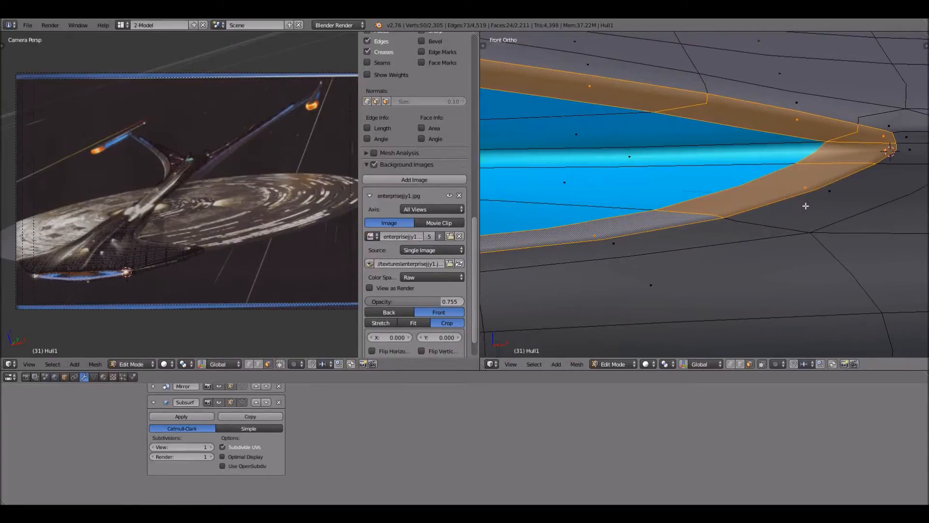
key("shift+e")
right_click(633, 227)
scroll(623, 203, "down", 8)
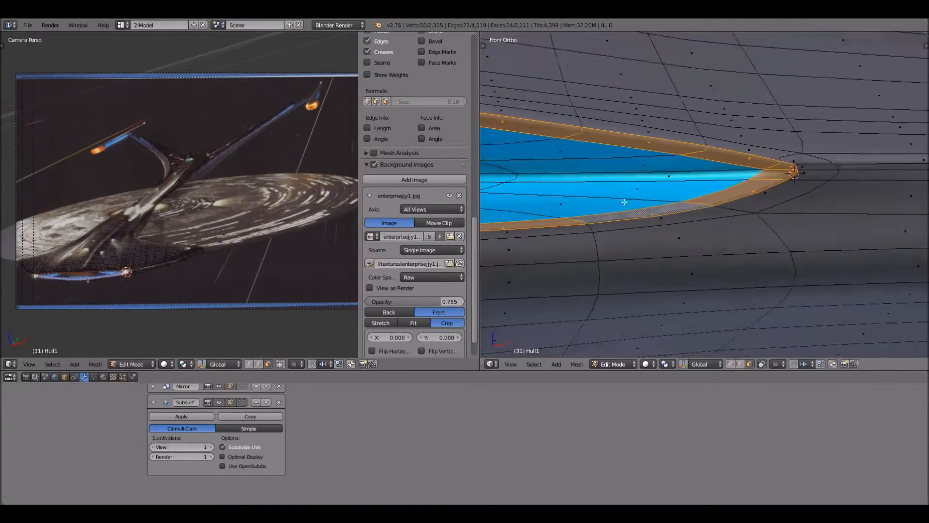
key("shift+e")
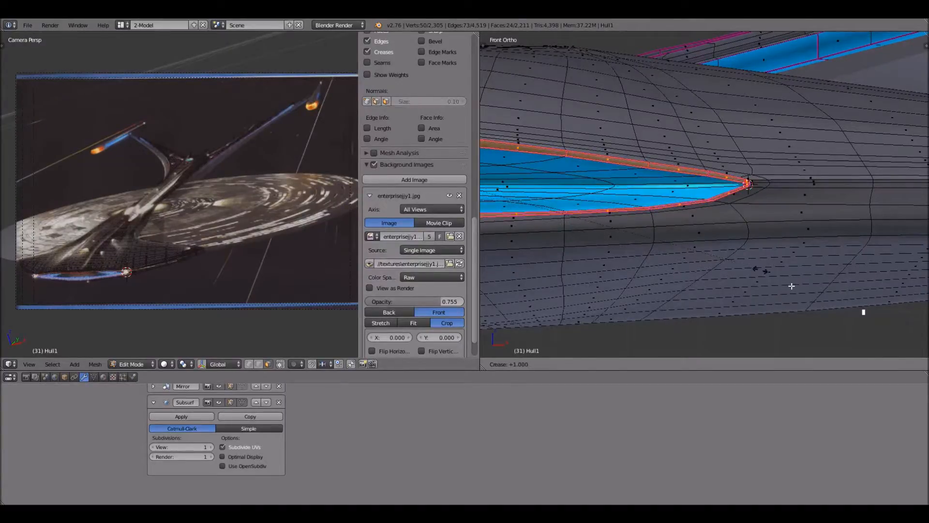
left_click(789, 277)
Switch to Object Mode and examine the creased deflector rim around its tip.
scroll(775, 261, "up", 5)
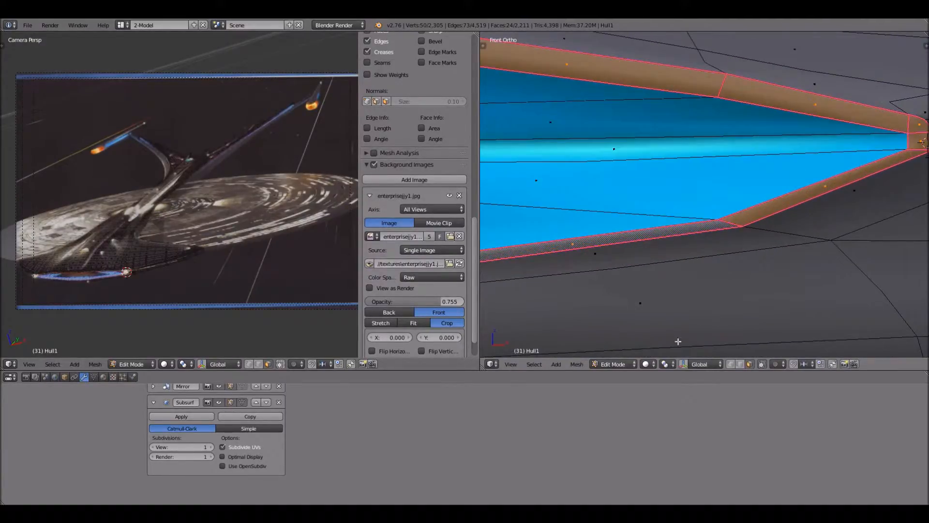
left_click(623, 364)
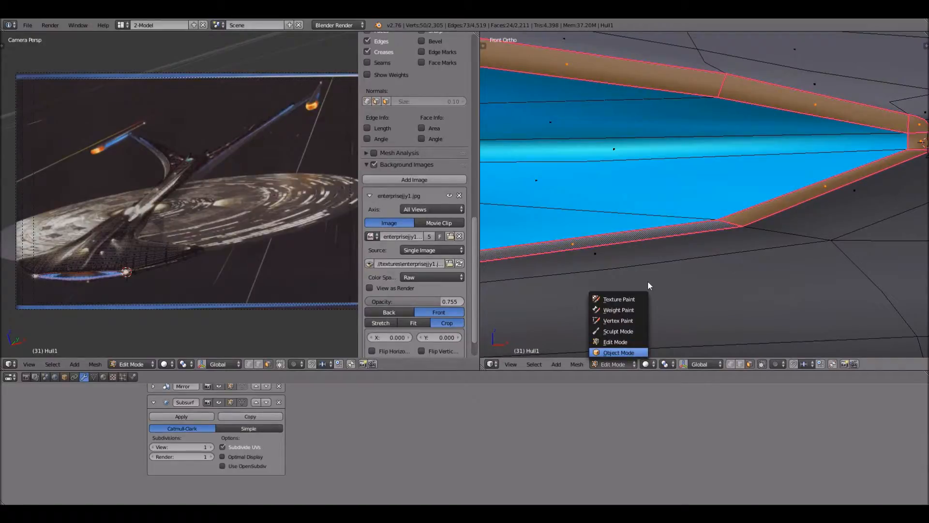
key("Tab")
scroll(648, 282, "up", 2)
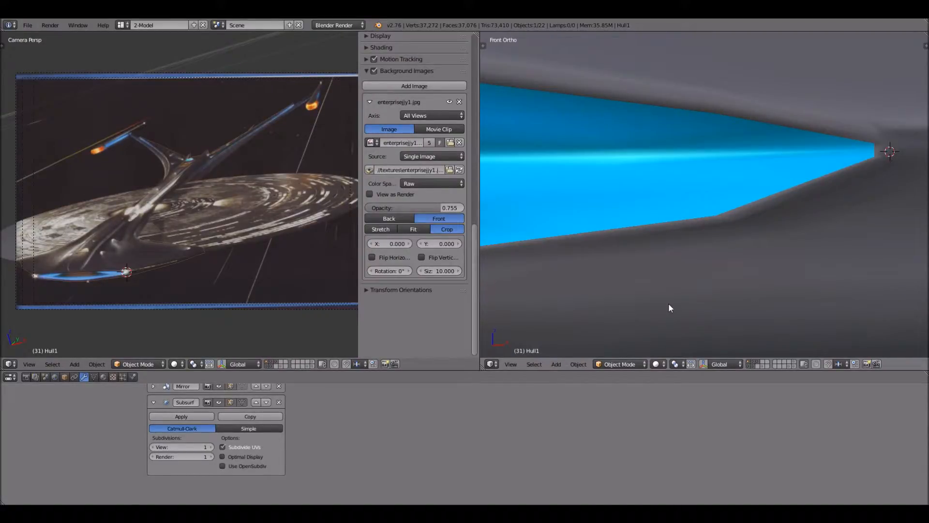
scroll(666, 253, "down", 5)
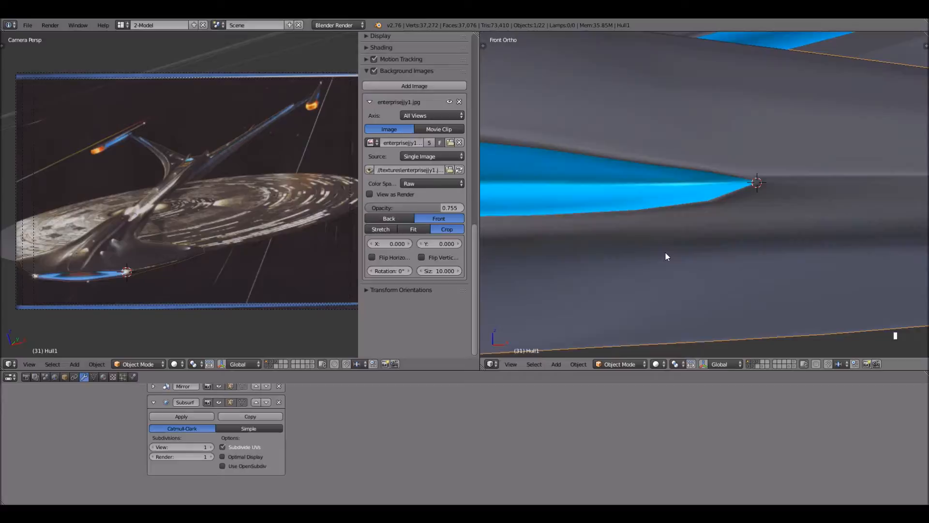
scroll(665, 251, "up", 2)
Return to Edit Mode, try a lower rim crease, remove the crease altogether and deselect all faces.
left_click(644, 360)
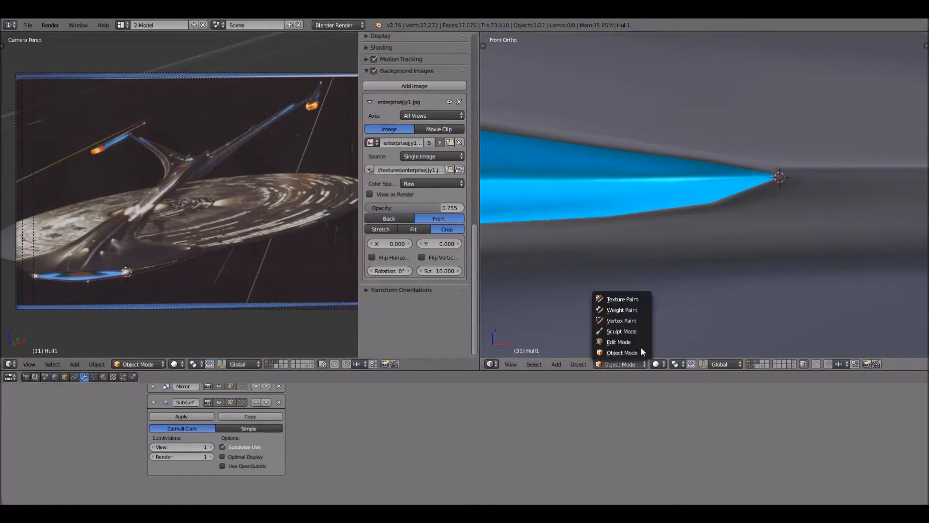
left_click(622, 339)
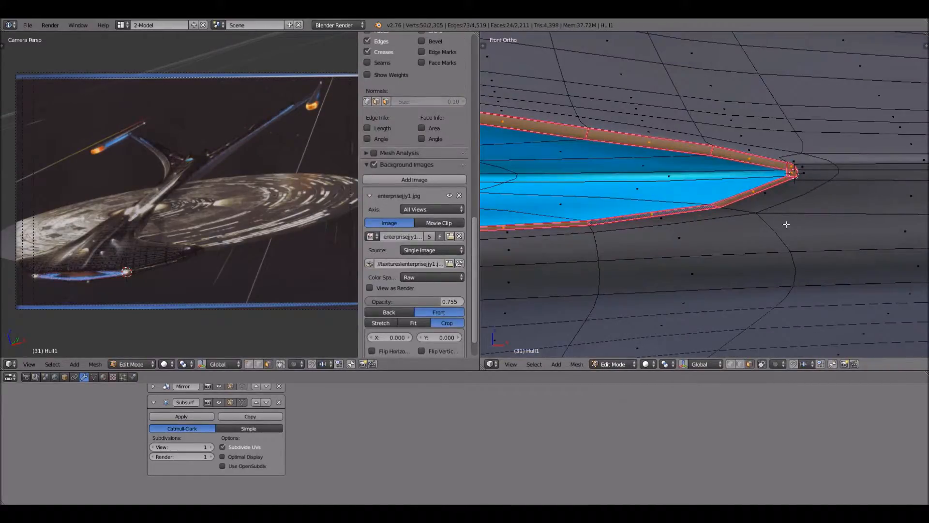
scroll(794, 225, "up", 1)
key("shift+e")
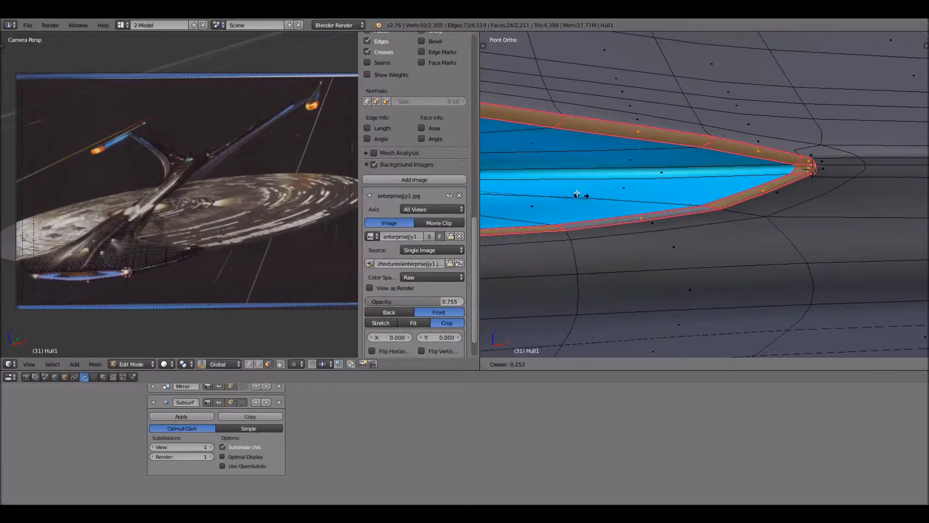
right_click(621, 207)
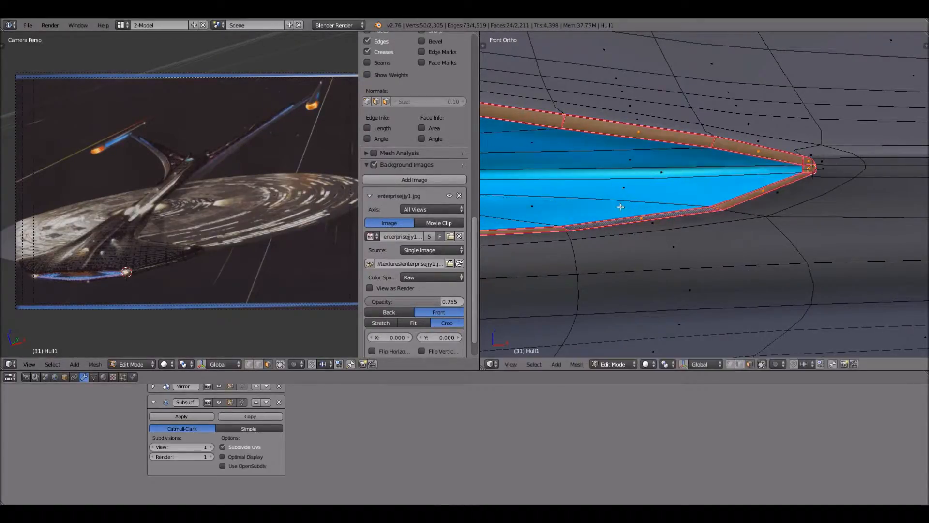
key("a")
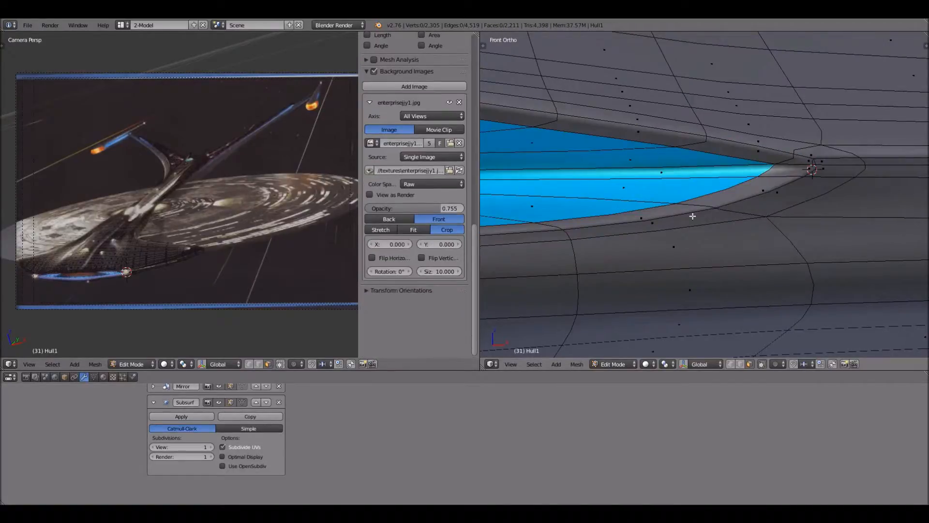
Switch to Object Mode and examine the uncreased, smoothed surface around the deflector's tip.
scroll(699, 211, "down", 2)
scroll(699, 212, "up", 2)
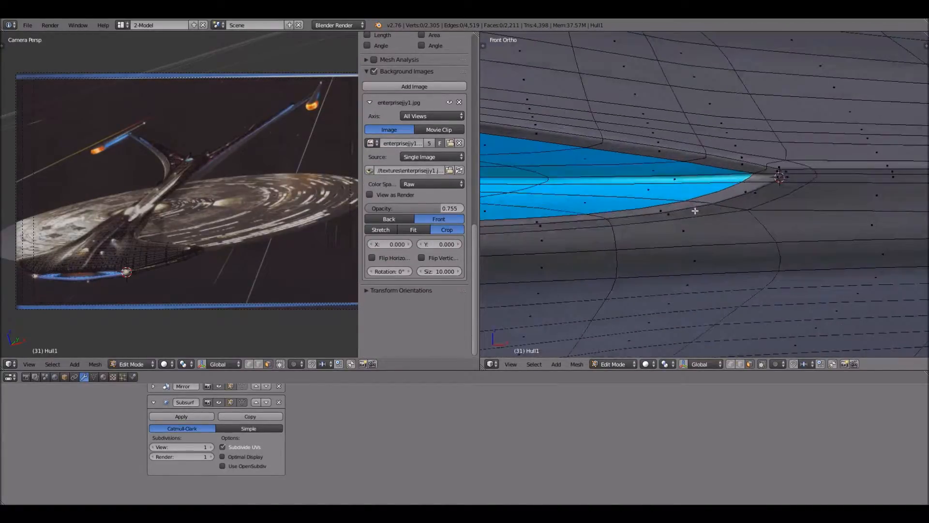
scroll(671, 200, "up", 1)
scroll(668, 201, "down", 3)
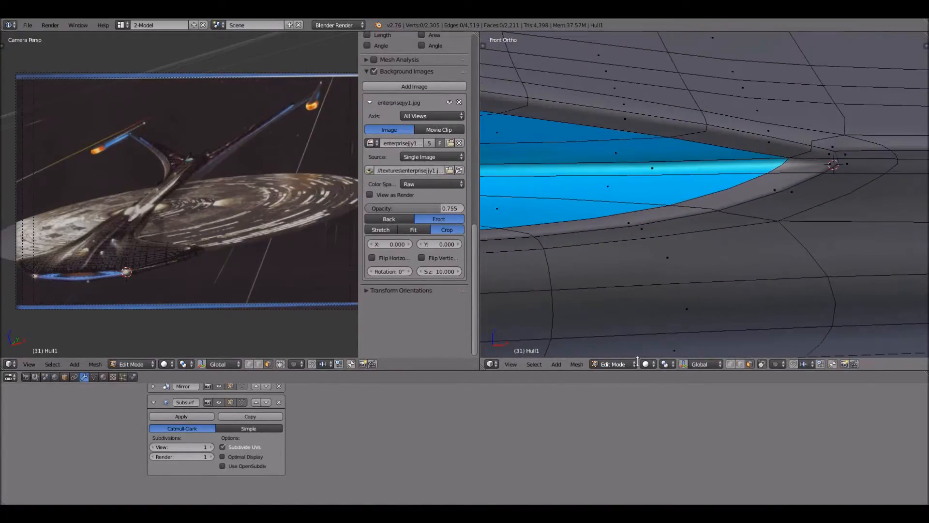
left_click(614, 364)
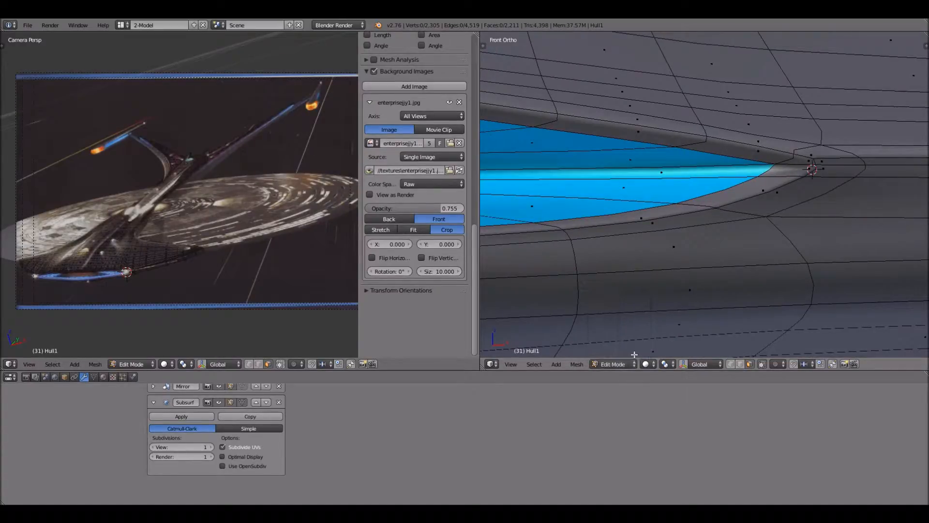
left_click(633, 352)
left_click(634, 363)
left_click(628, 352)
scroll(652, 173, "down", 4)
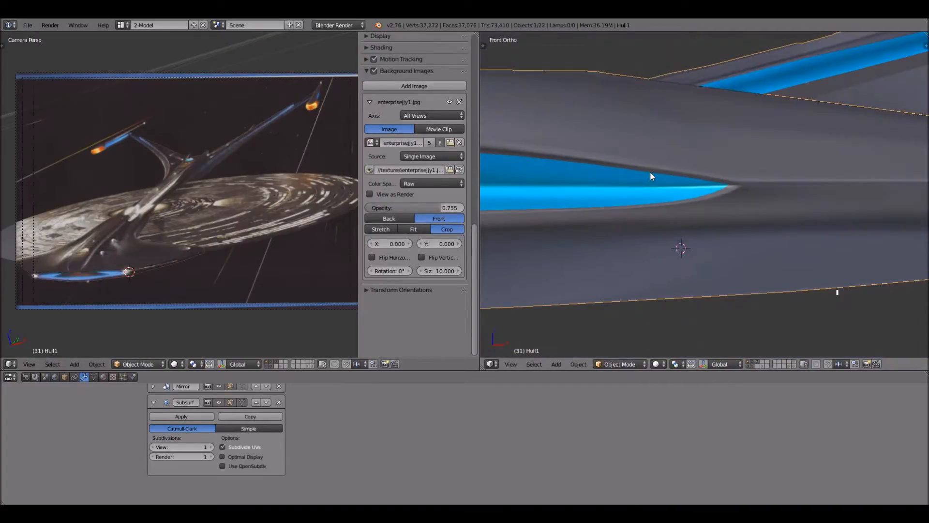
scroll(701, 220, "up", 6)
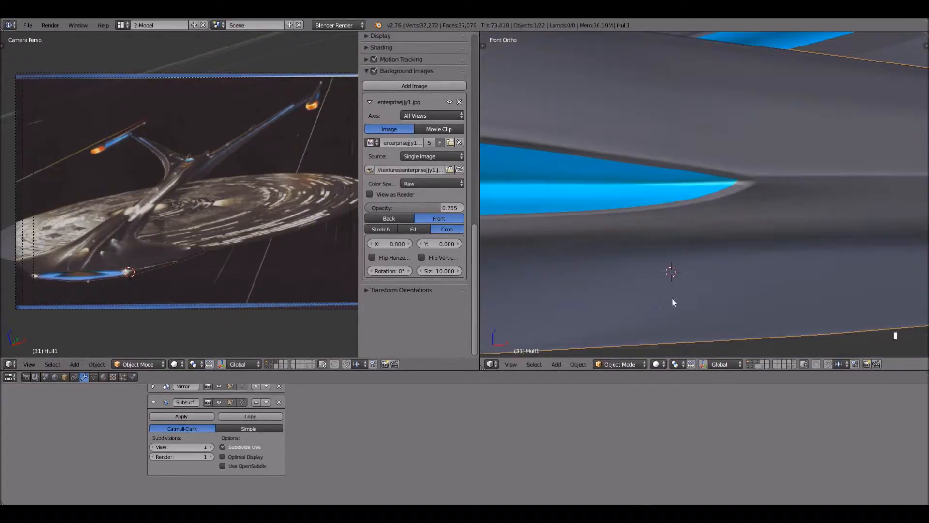
scroll(652, 356, "down", 2)
Return to Edit Mode and preview a loop cut across the hull near the deflector's tip without applying it.
left_click(636, 364)
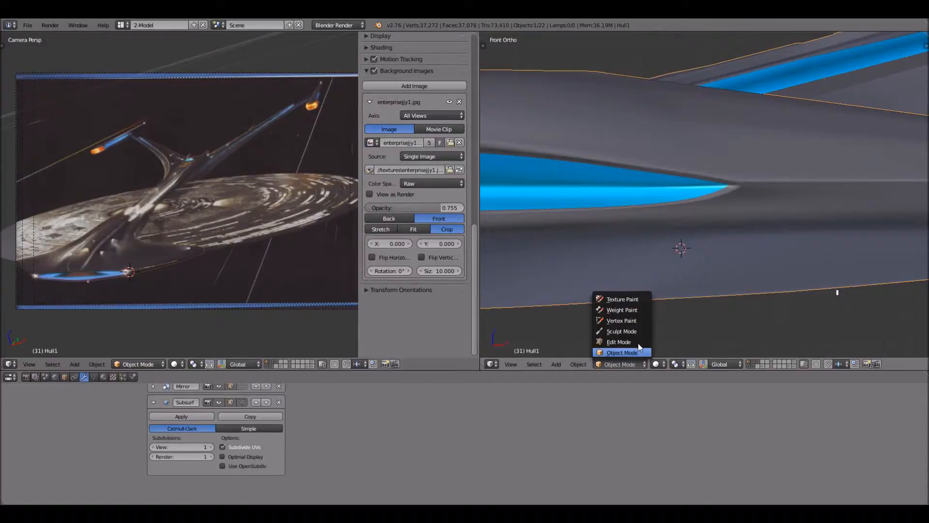
scroll(703, 250, "up", 4)
scroll(803, 170, "up", 4)
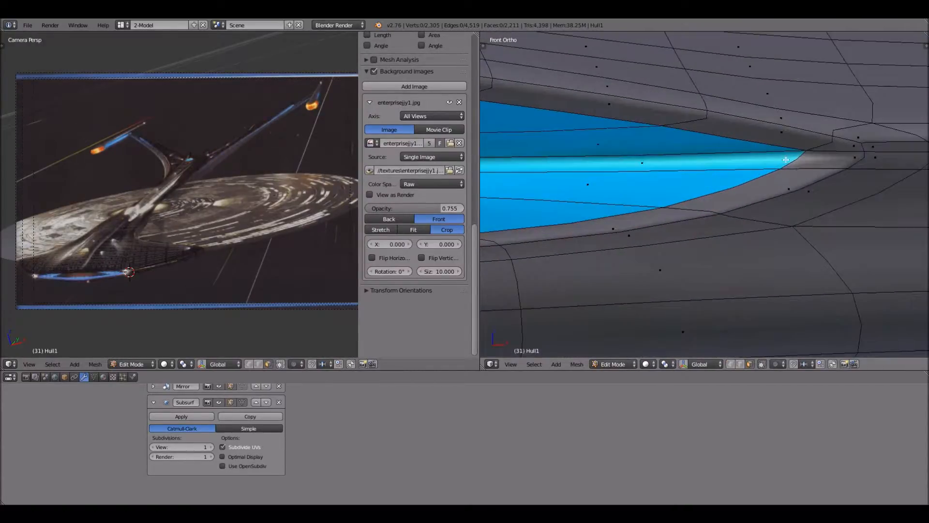
middle_click_drag(772, 187, 621, 180, "shift")
scroll(786, 138, "down", 2)
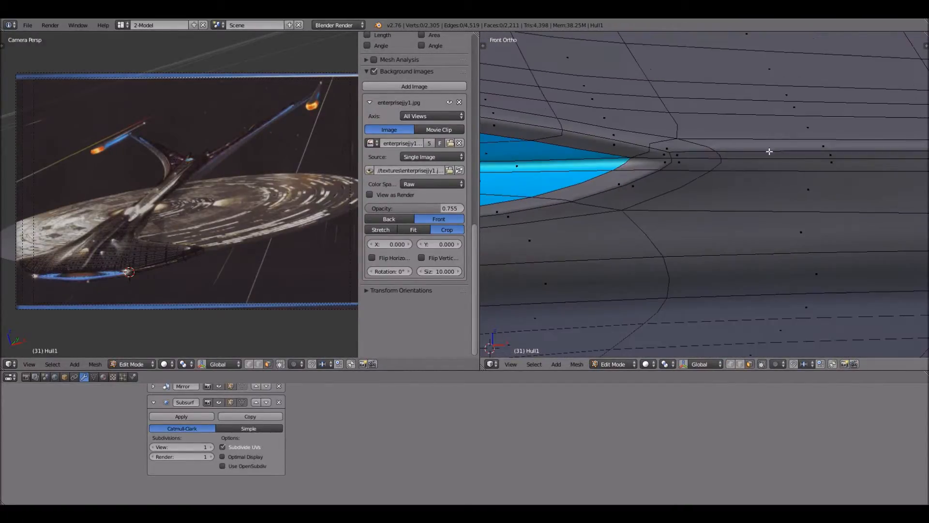
scroll(710, 181, "down", 3)
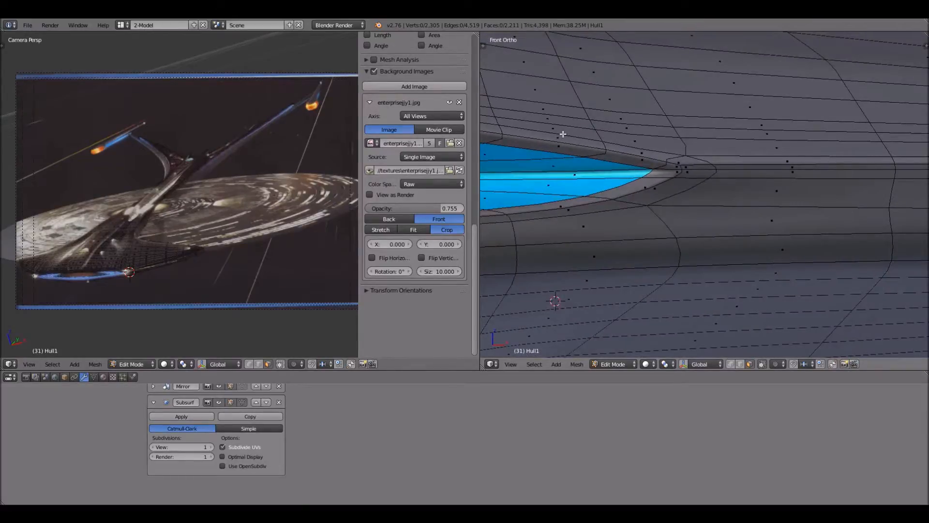
scroll(563, 134, "down", 1)
key("ctrl+r")
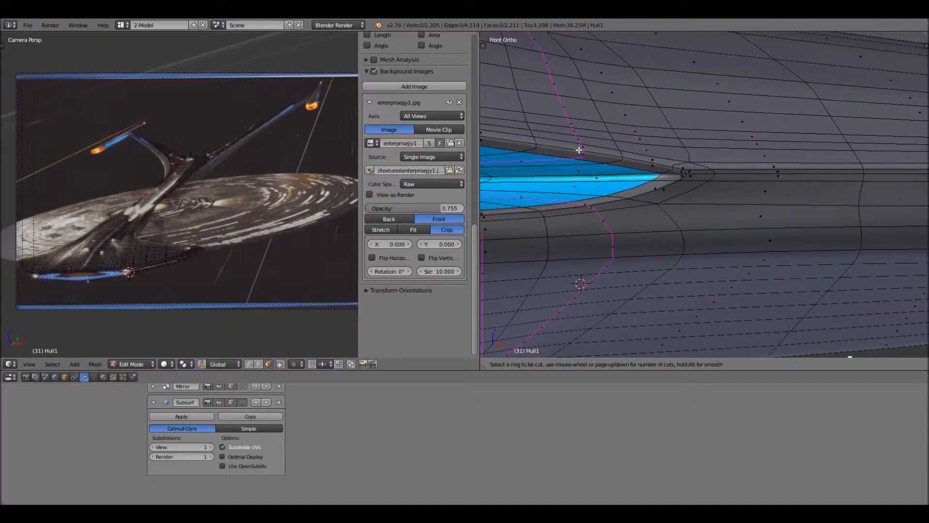
key("Escape")
Select the face loop just outside the deflector's rim and examine how it runs around the tip.
scroll(730, 214, "up", 6)
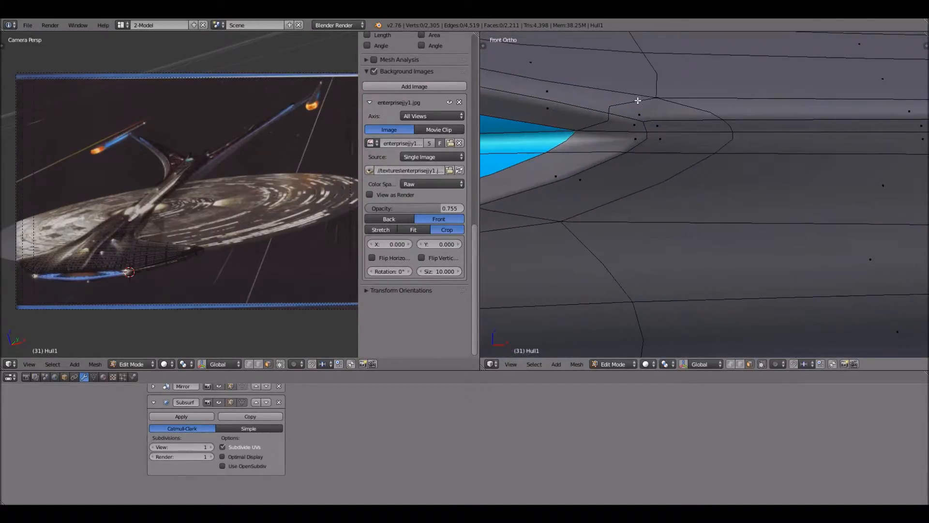
right_click(695, 152, "alt")
scroll(678, 184, "down", 6)
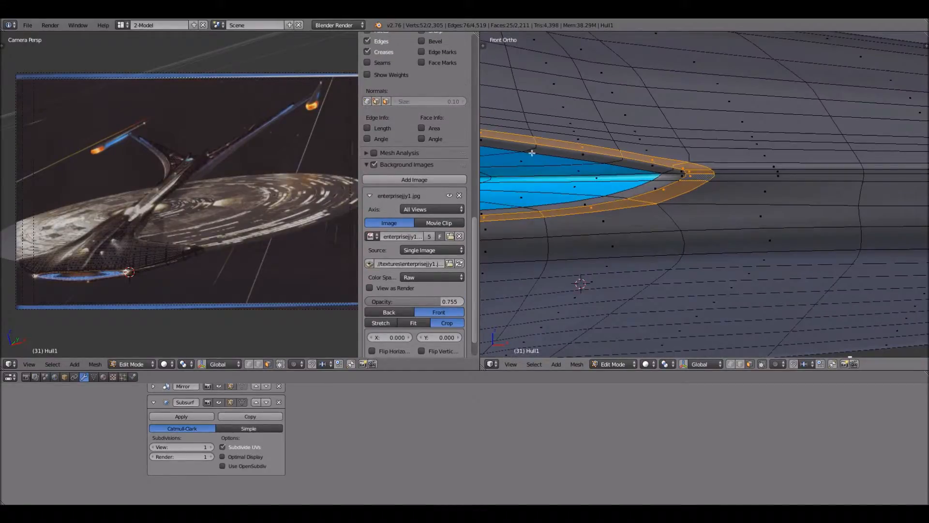
scroll(533, 157, "down", 7)
scroll(554, 211, "up", 6)
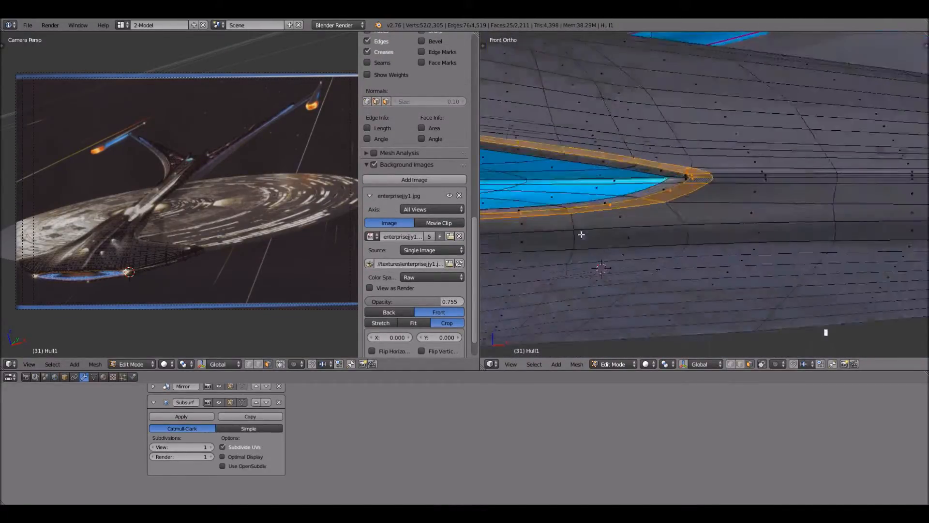
scroll(581, 234, "up", 4)
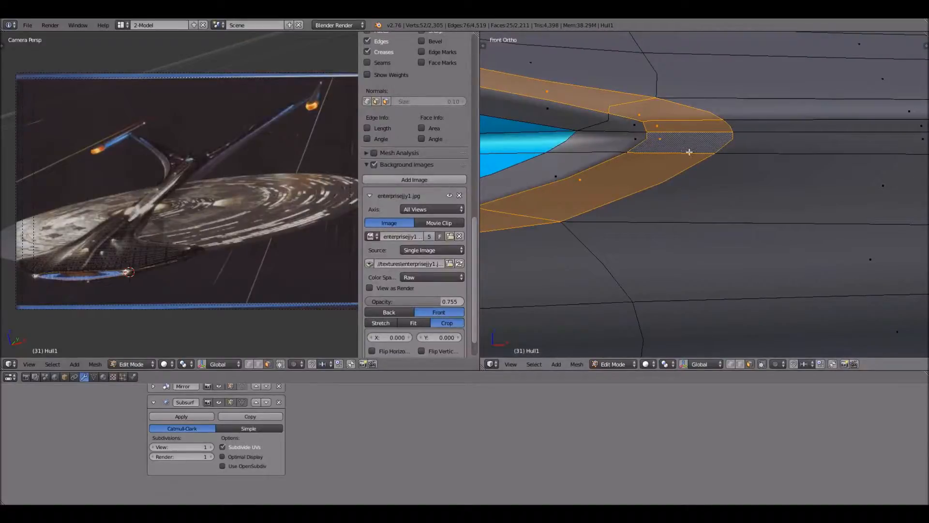
scroll(772, 151, "down", 1)
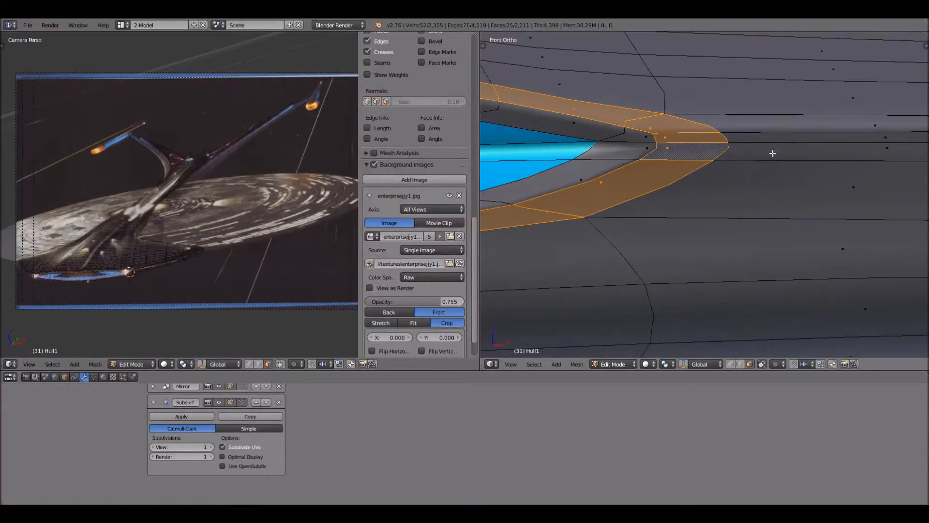
Select the crosswise hull face loops beyond the deflector's tip one after another and examine their flow.
right_click(848, 153)
right_click(838, 168, "alt")
scroll(834, 173, "down", 10)
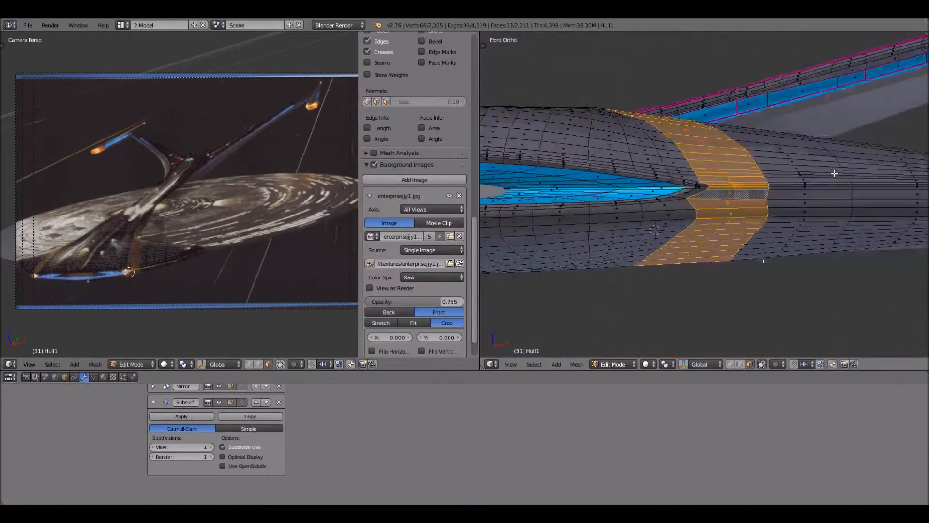
scroll(834, 173, "up", 3)
scroll(864, 180, "down", 1)
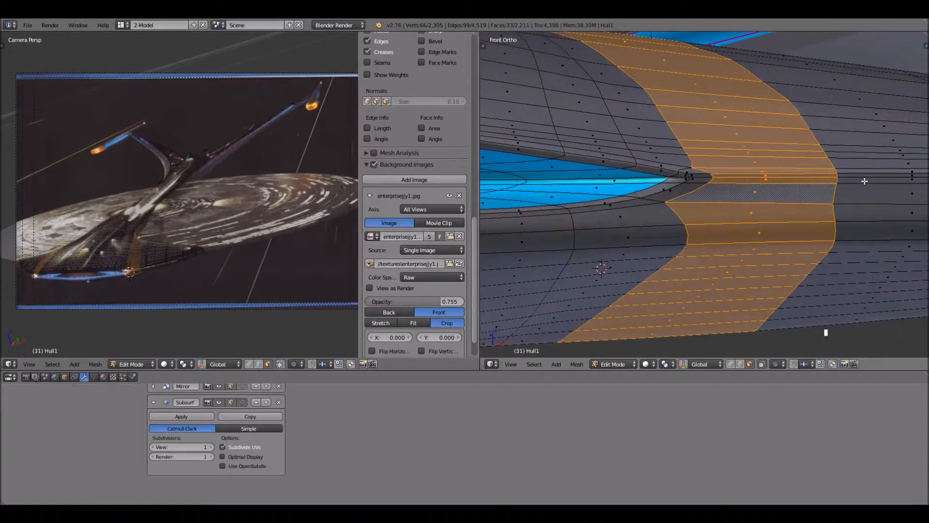
scroll(801, 211, "down", 2)
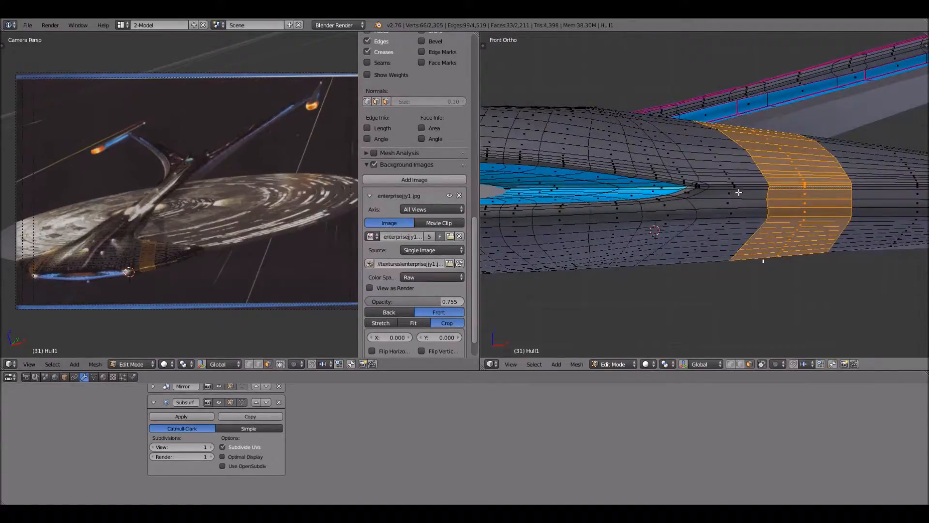
scroll(683, 184, "up", 4)
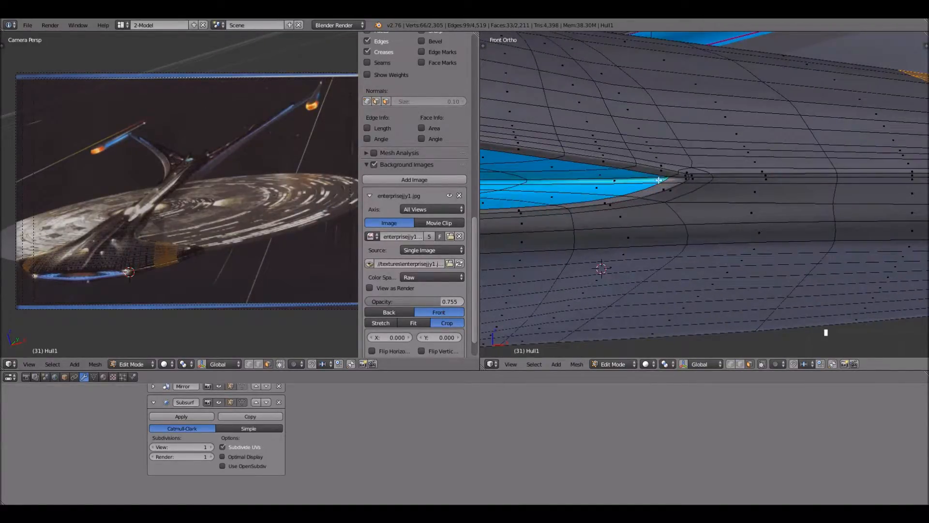
Select the crosswise face loop through the deflector's tip together with the lengthwise loop below it to examine where they cross.
right_click(658, 184, "alt+shift")
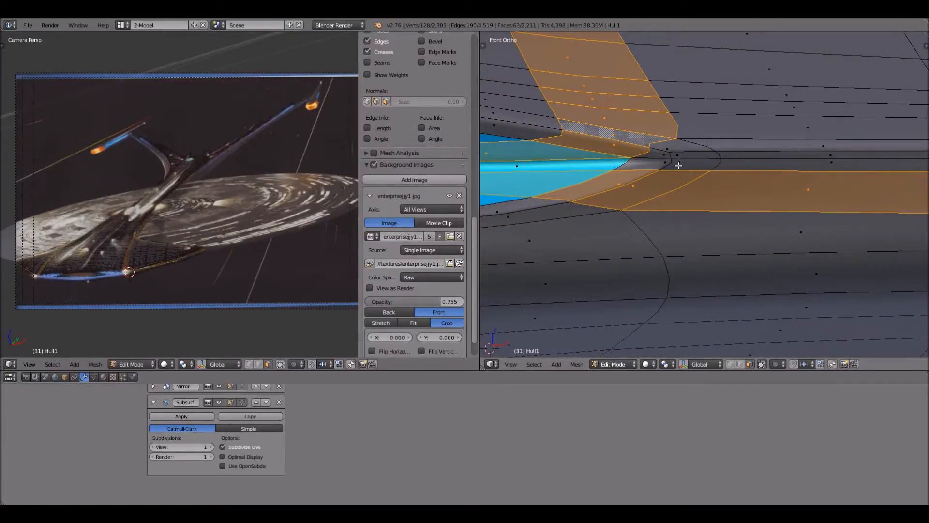
right_click(679, 165)
right_click(622, 135, "alt")
right_click(623, 136)
right_click(676, 149, "alt+shift")
right_click(681, 143, "alt")
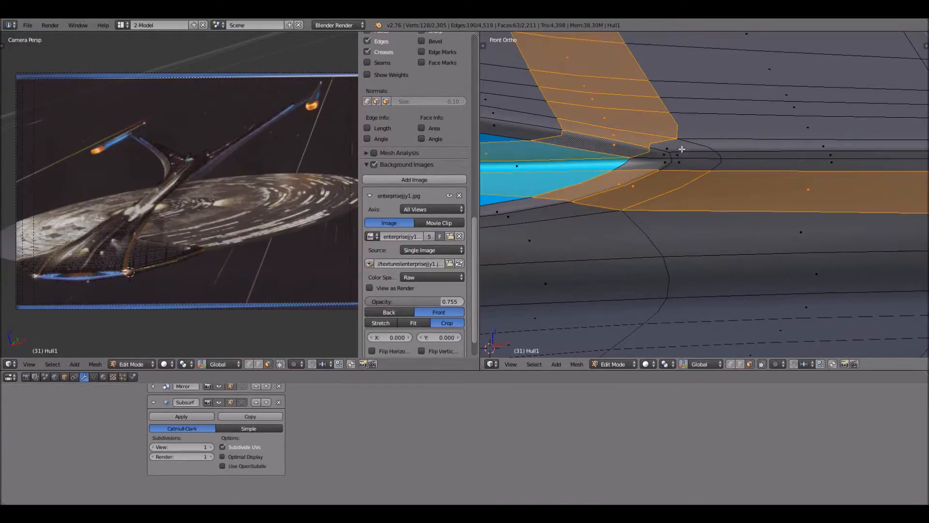
Select the face loop just outside the deflector's rim, undo that selection and deselect the entire hull mesh.
right_click(684, 148, "alt")
right_click(664, 150, "alt")
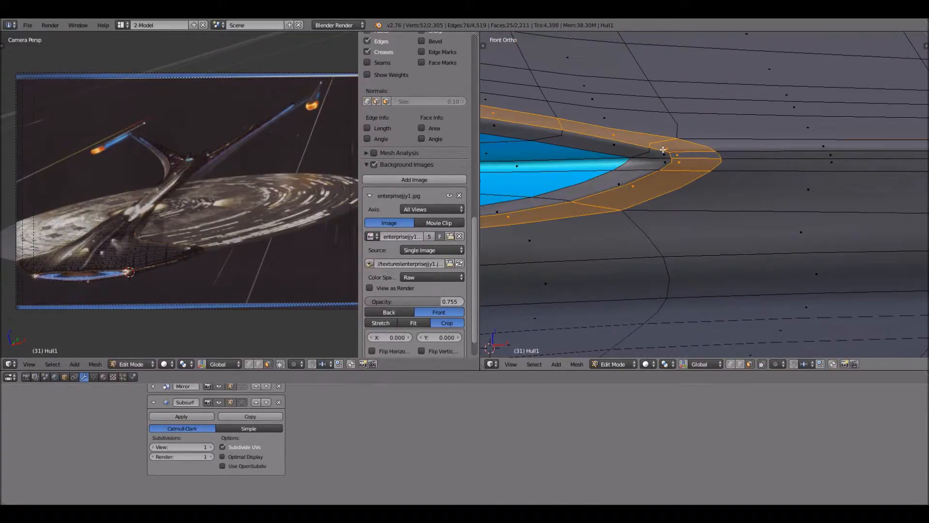
key("ctrl+z")
scroll(658, 172, "down", 4)
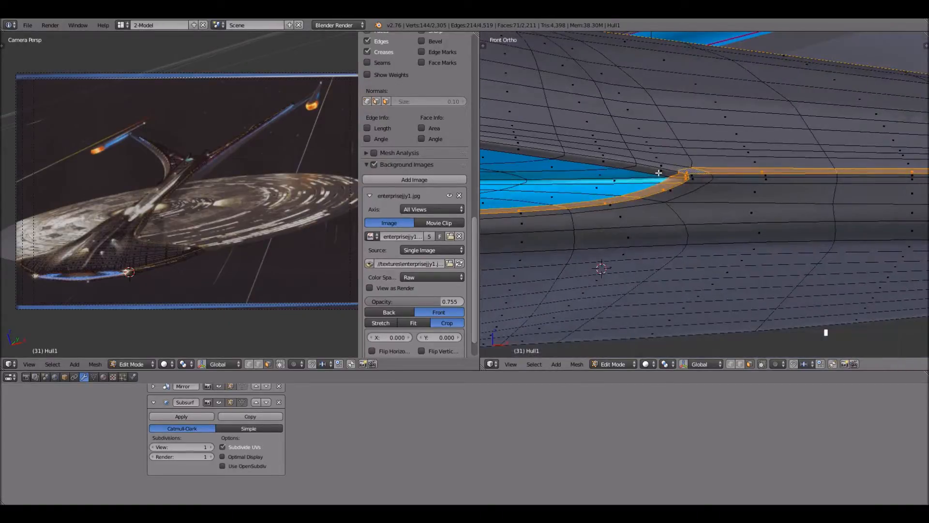
scroll(658, 173, "down", 2)
key("a")
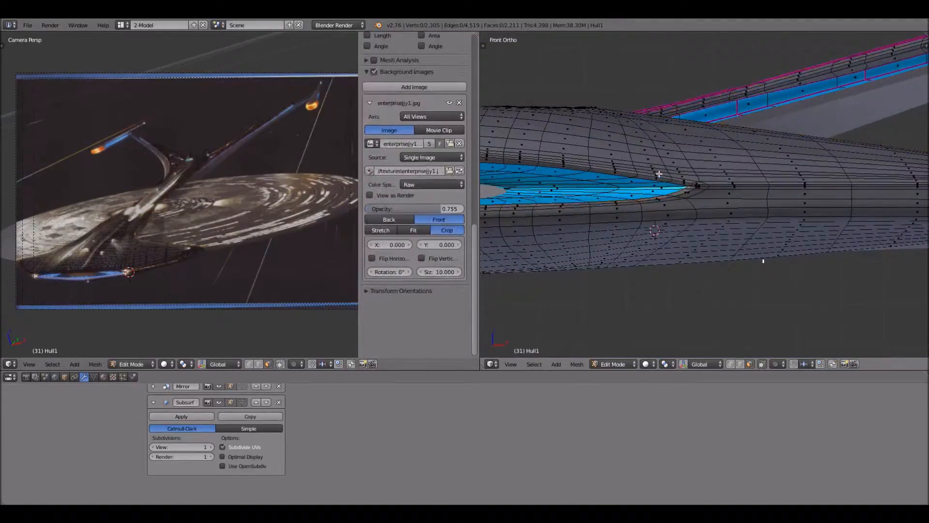
Switch the hull to Object Mode and preview the wing's diagonal grooves in Rendered viewport shading.
scroll(659, 173, "up", 2)
scroll(660, 173, "down", 1)
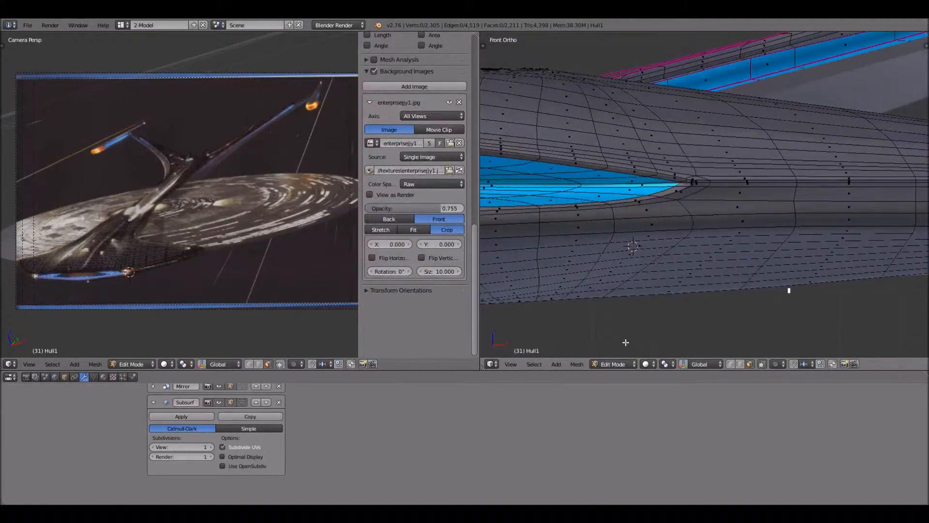
scroll(533, 346, "down", 1)
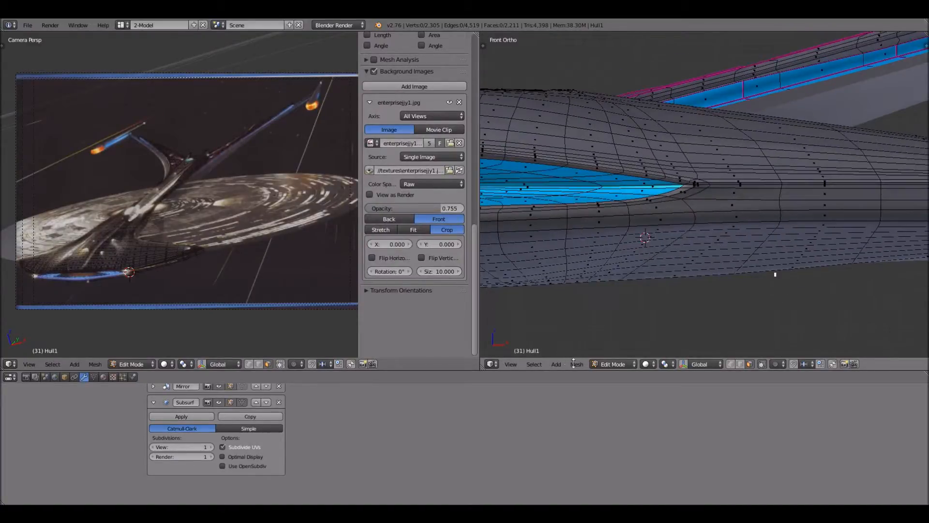
left_click(627, 362)
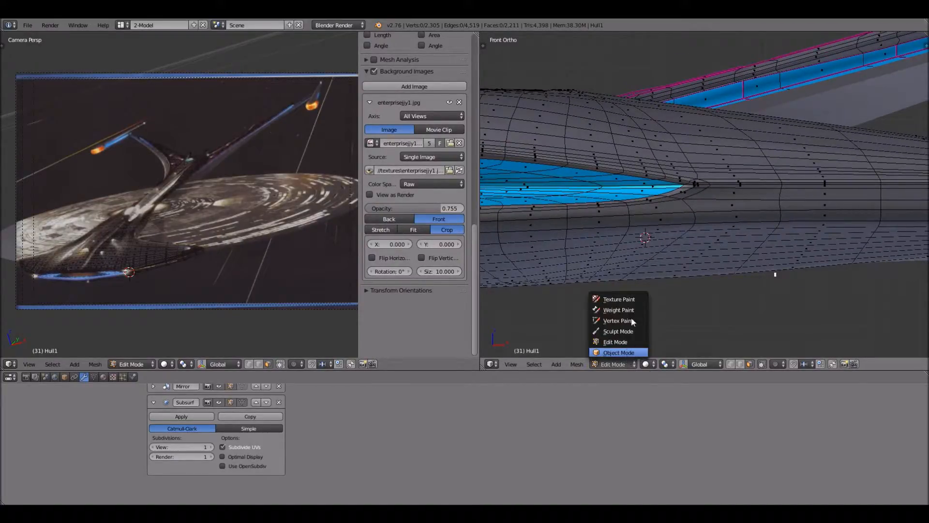
left_click(627, 352)
middle_click_drag(827, 134, 612, 224)
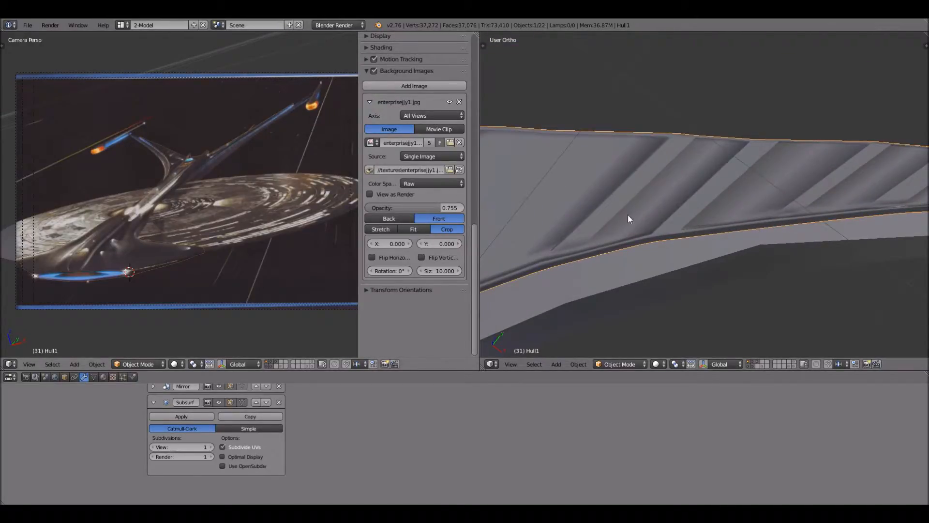
left_click(662, 363)
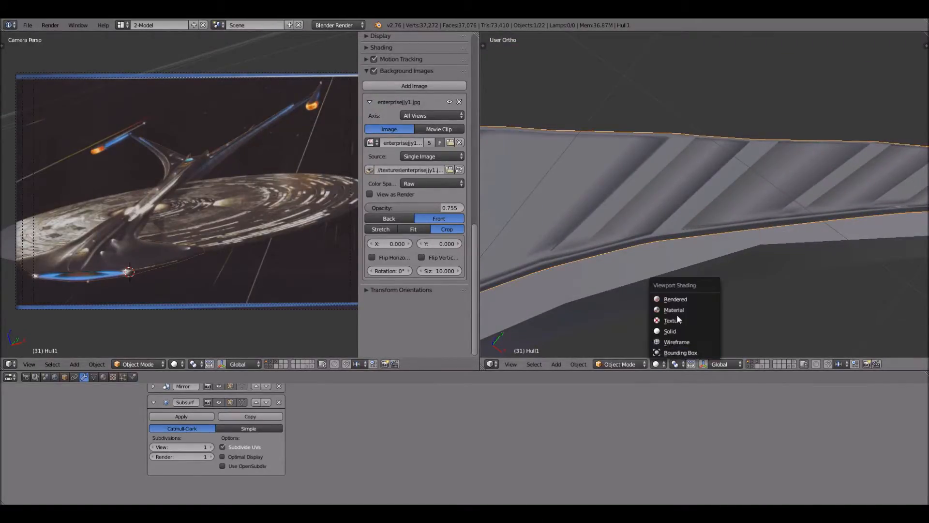
left_click(684, 300)
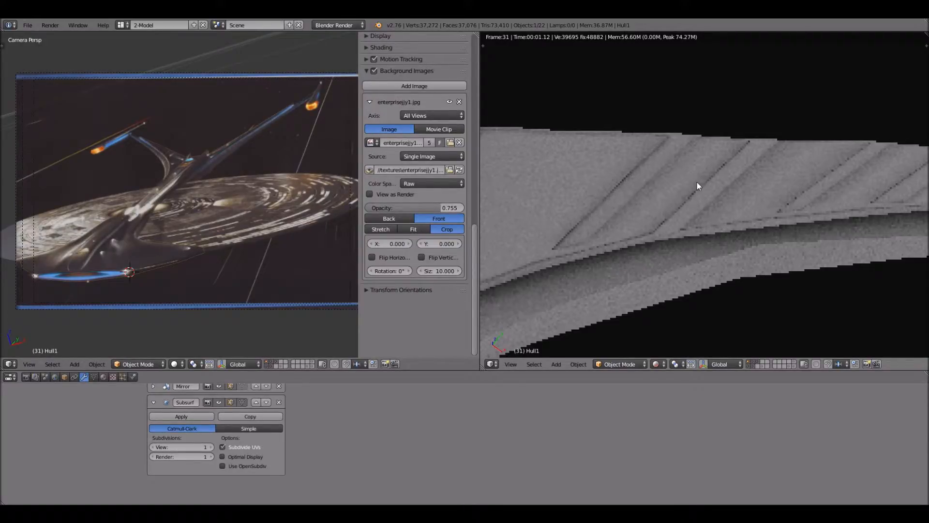
Return the viewport to Solid shading and examine the hull end with the recessed blue panel and dome from above.
left_click(657, 364)
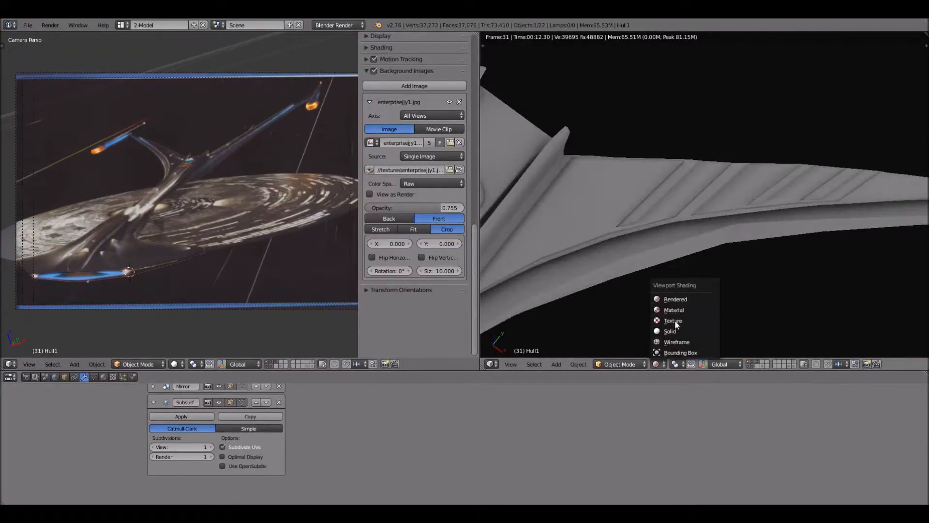
left_click(673, 331)
mouse_move(674, 330)
middle_mouse_down()
mouse_move(751, 254)
mouse_move(721, 213)
mouse_move(705, 208)
mouse_move(859, 263)
mouse_move(724, 251)
mouse_move(698, 278)
middle_mouse_up()
scroll(698, 278, "up", 4)
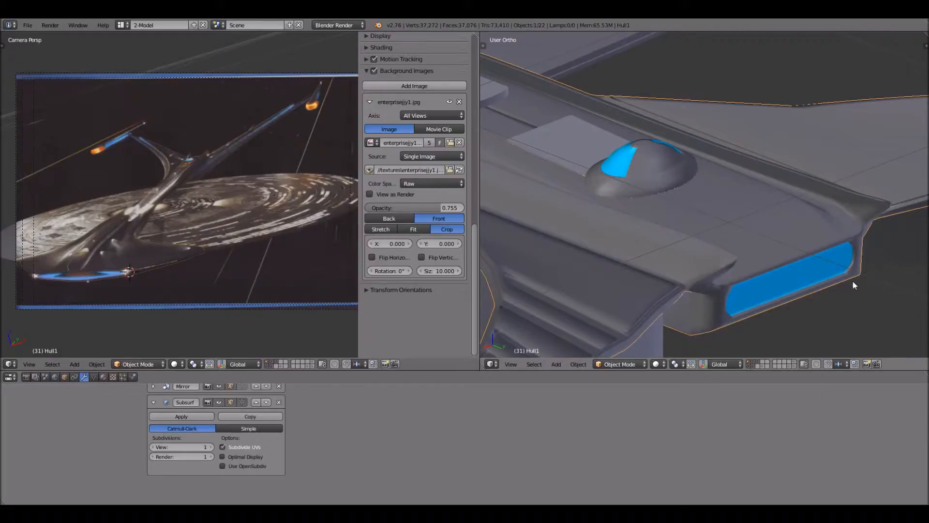
middle_click_drag(820, 268, 751, 227, "shift")
scroll(749, 229, "down", 1)
scroll(747, 228, "up", 4)
scroll(742, 217, "down", 2)
scroll(743, 215, "down", 1)
scroll(762, 221, "up", 1)
middle_click_drag(761, 221, 675, 164)
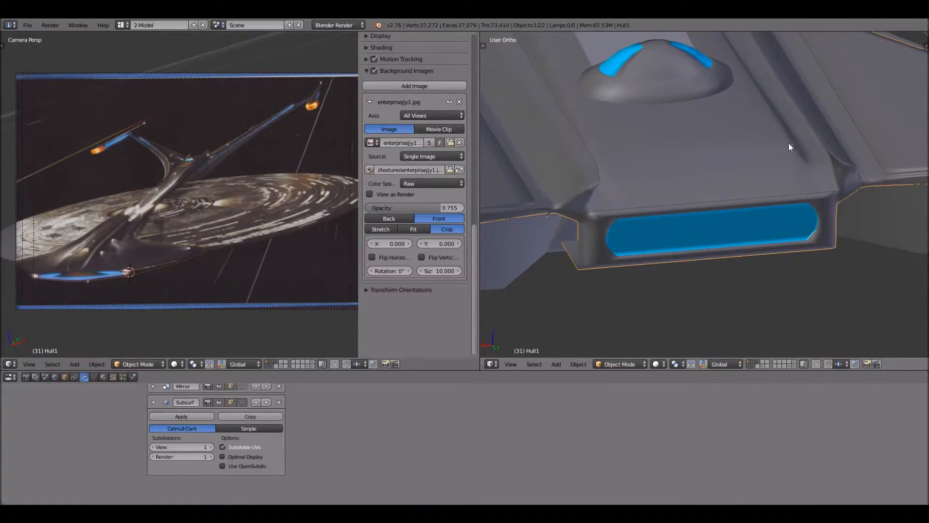
Examine the recessed blue panel's frame and the side fins from below and again from above.
scroll(747, 257, "down", 1)
middle_click_drag(748, 257, 748, 230)
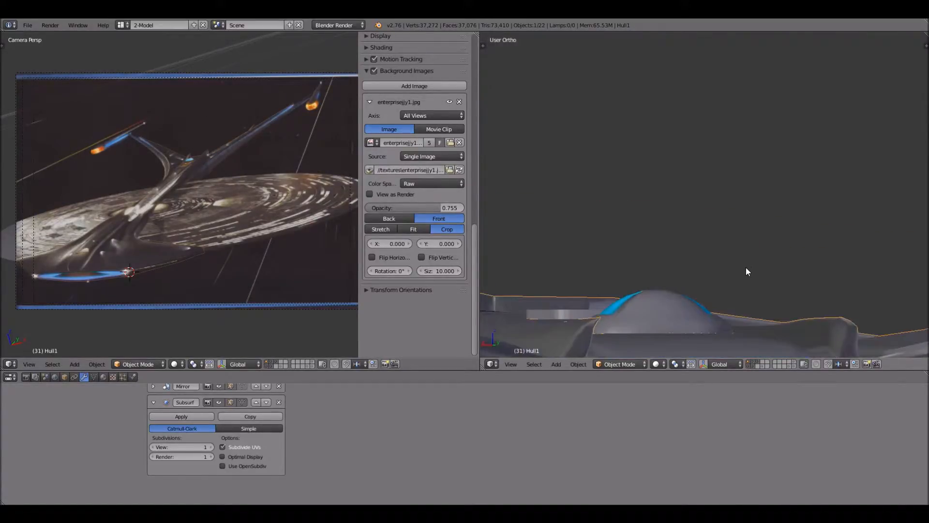
scroll(745, 269, "down", 1)
scroll(742, 299, "down", 1)
middle_click_drag(742, 293, 699, 180, "shift")
scroll(720, 205, "up", 1)
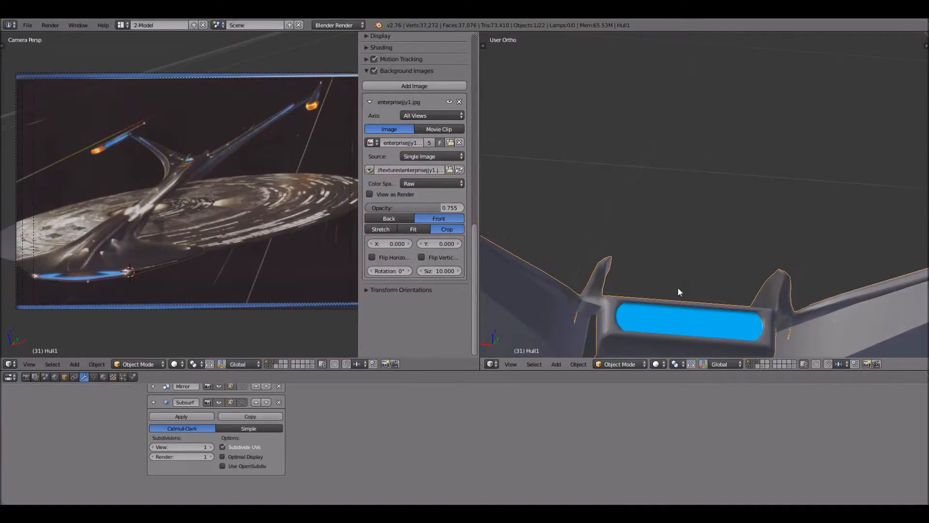
middle_click_drag(677, 286, 673, 105, "shift")
scroll(669, 193, "up", 2)
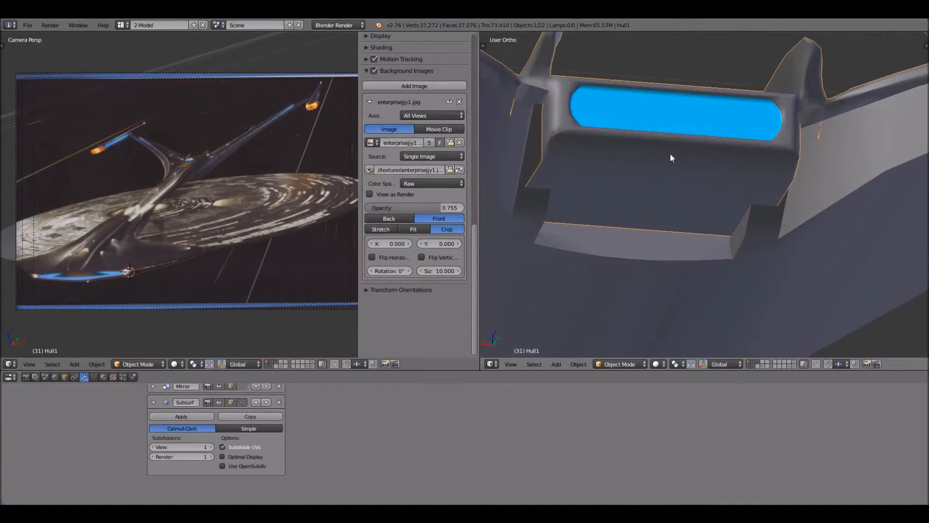
scroll(672, 149, "down", 3)
mouse_move(681, 117)
middle_mouse_down()
mouse_move(681, 191)
mouse_move(702, 220)
mouse_move(713, 270)
middle_mouse_up()
middle_click_drag(664, 103, 667, 193, "shift")
scroll(670, 188, "up", 2)
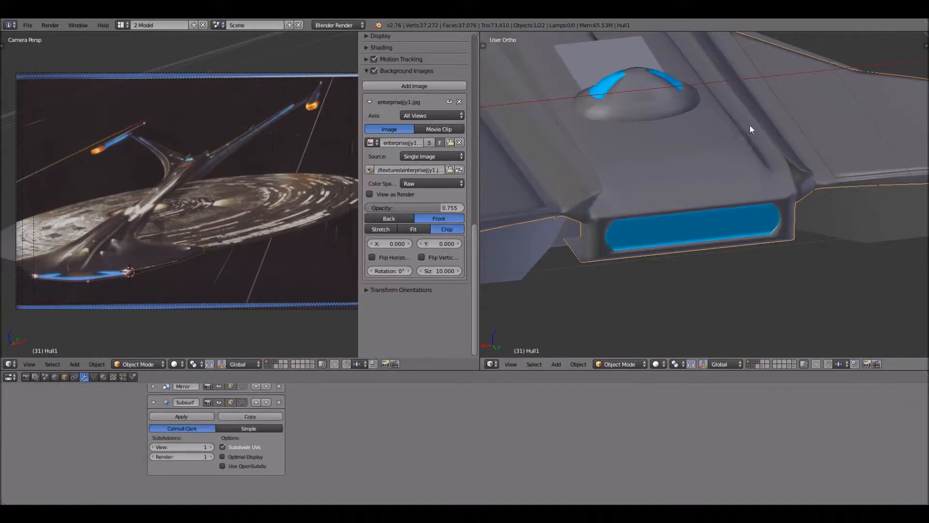
scroll(748, 182, "up", 1)
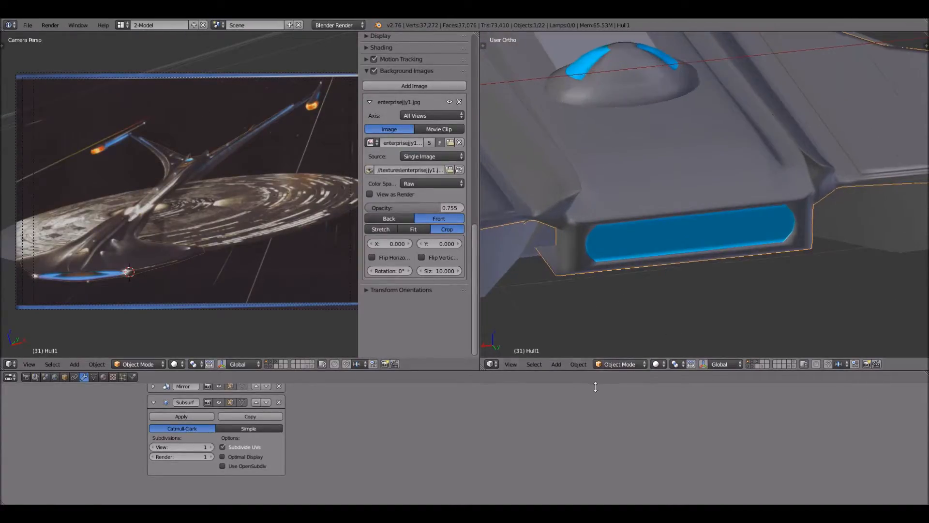
Enter Edit Mode on the hull and examine the creased edges and face loops around the recessed blue panel.
left_click(657, 365)
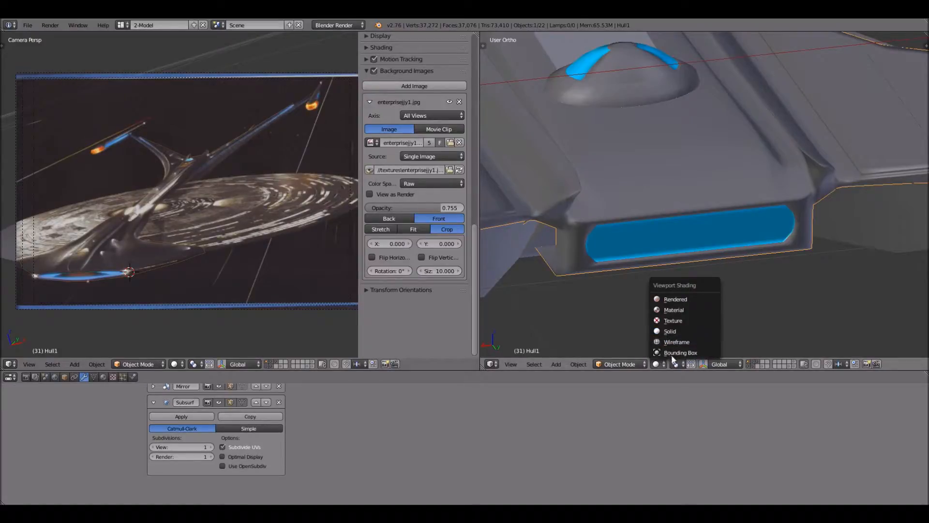
left_click(619, 364)
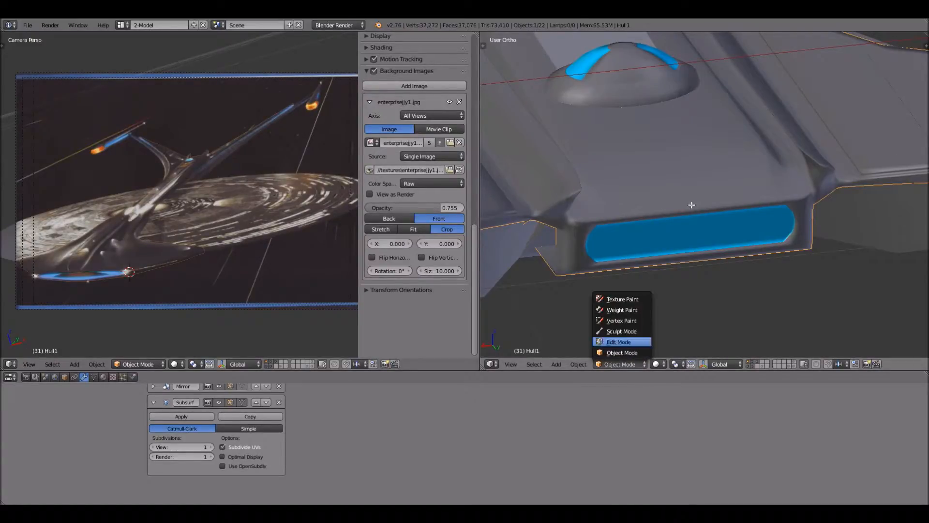
left_click(622, 342)
scroll(748, 190, "down", 1)
middle_click_drag(748, 191, 728, 203)
scroll(739, 197, "up", 1)
scroll(739, 197, "up", 3)
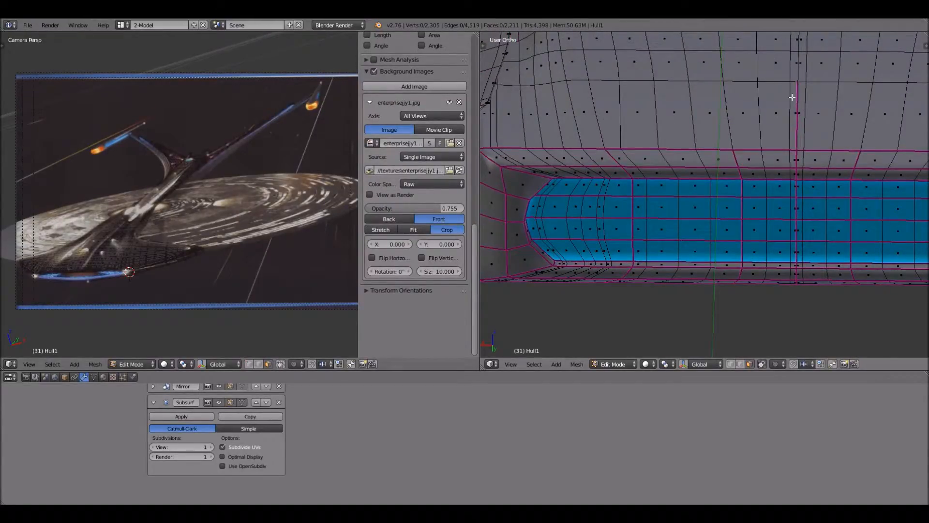
scroll(632, 134, "down", 1)
scroll(633, 134, "down", 1)
Examine the mesh flow at the corner where the side fin and wing meet the blue panel's frame.
middle_click_drag(641, 135, 698, 188)
middle_click_drag(812, 197, 750, 239)
scroll(836, 231, "down", 2)
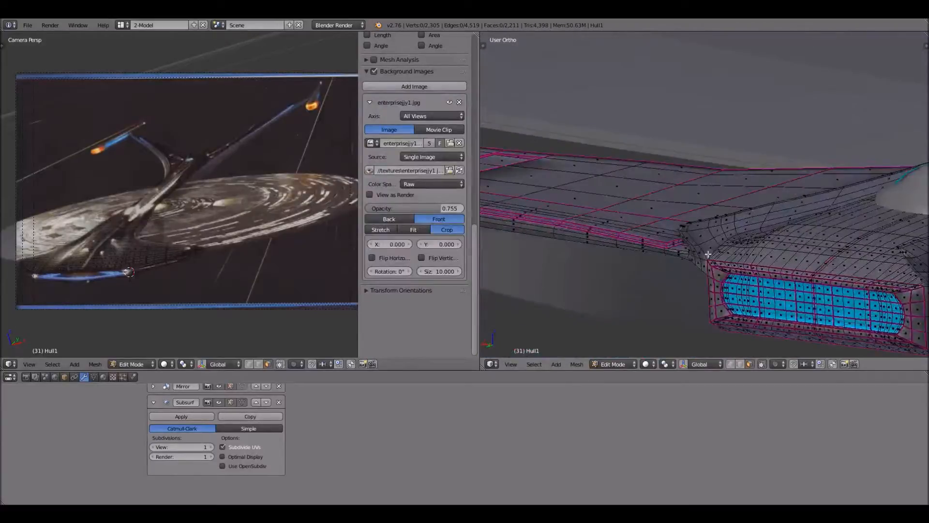
scroll(696, 261, "up", 3)
middle_click_drag(678, 202, 660, 190, "shift")
scroll(659, 189, "up", 3)
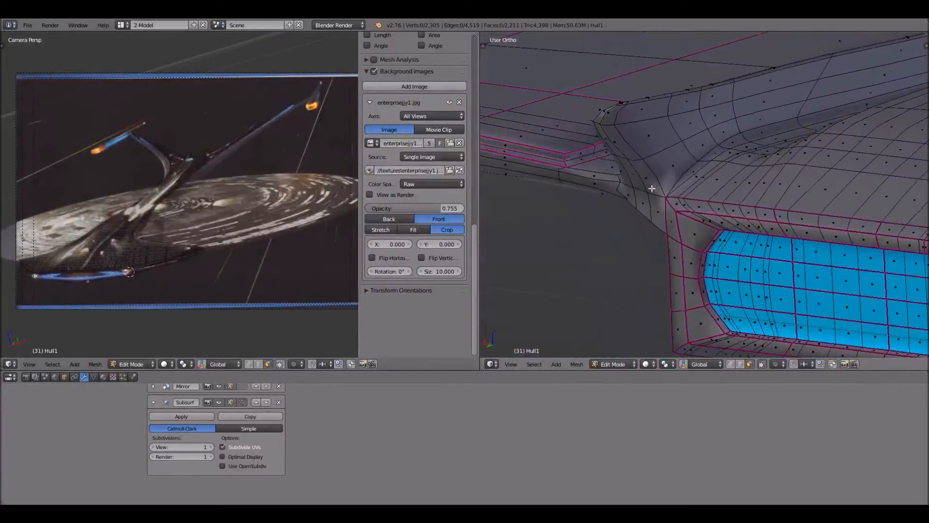
Return the hull to Object Mode and examine the smoothed surface around the blue panel and dome.
left_click(631, 364)
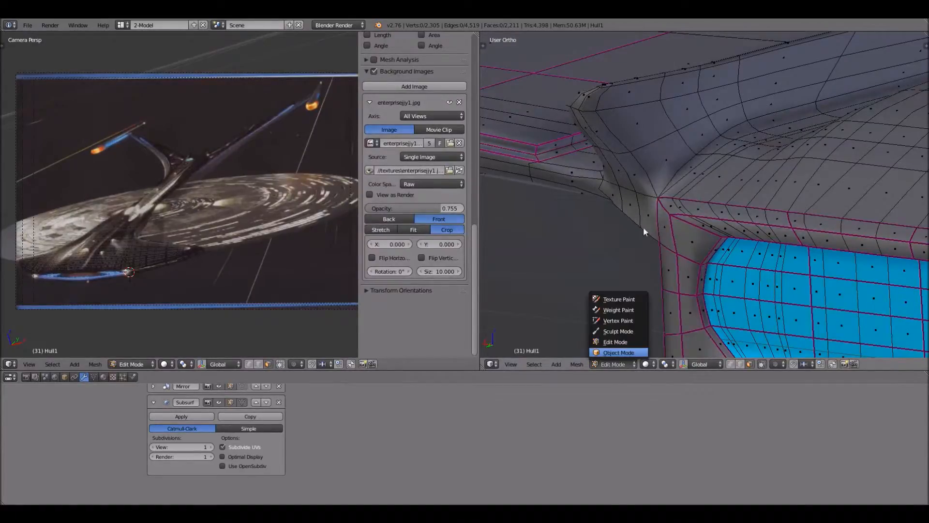
left_click(618, 352)
scroll(603, 145, "down", 8)
middle_click_drag(639, 168, 667, 230)
middle_click_drag(697, 275, 740, 277)
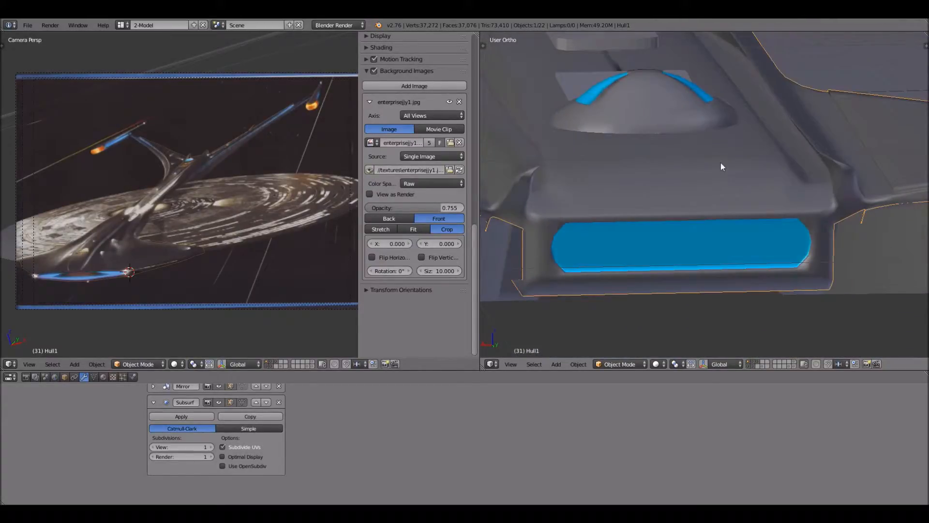
Examine the overall ship, the blue-striped recess and the overlapping curved spine segments from several angles.
middle_click_drag(669, 192, 569, 271)
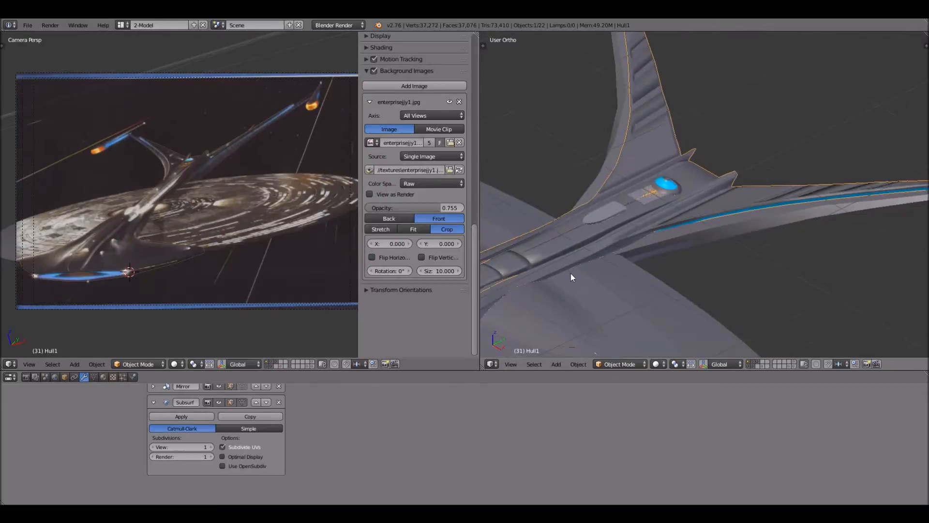
mouse_move(602, 306)
middle_mouse_down()
mouse_move(648, 264)
mouse_move(718, 263)
mouse_move(614, 256)
mouse_move(623, 114)
mouse_move(710, 257)
mouse_move(602, 218)
mouse_move(662, 215)
mouse_move(560, 234)
mouse_move(718, 234)
mouse_move(706, 255)
mouse_move(689, 250)
mouse_move(752, 250)
mouse_move(595, 219)
mouse_move(596, 235)
mouse_move(598, 223)
mouse_move(606, 248)
mouse_move(678, 197)
mouse_move(616, 256)
mouse_move(705, 234)
mouse_move(687, 233)
mouse_move(715, 193)
mouse_move(715, 263)
mouse_move(689, 158)
mouse_move(679, 201)
mouse_move(700, 204)
middle_mouse_up()
mouse_move(684, 139)
middle_mouse_down()
mouse_move(705, 217)
mouse_move(677, 142)
middle_mouse_up()
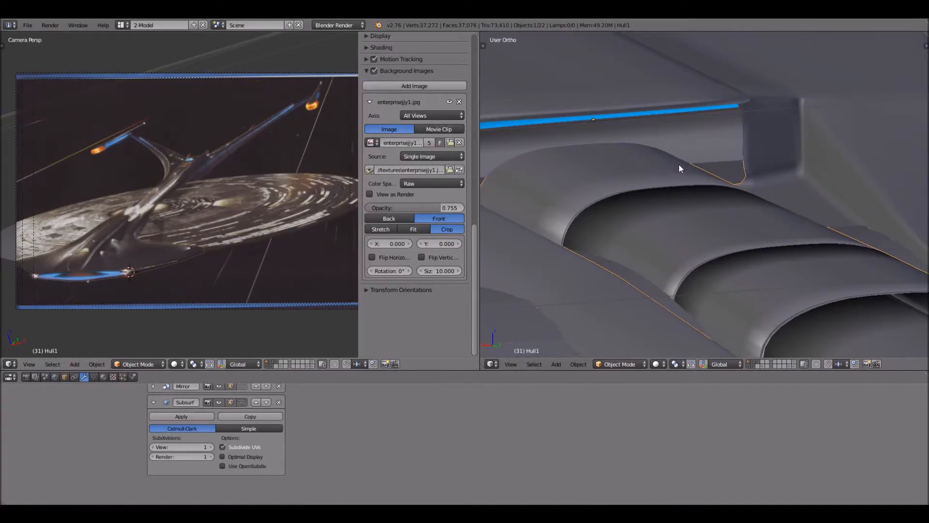
scroll(670, 146, "down", 1)
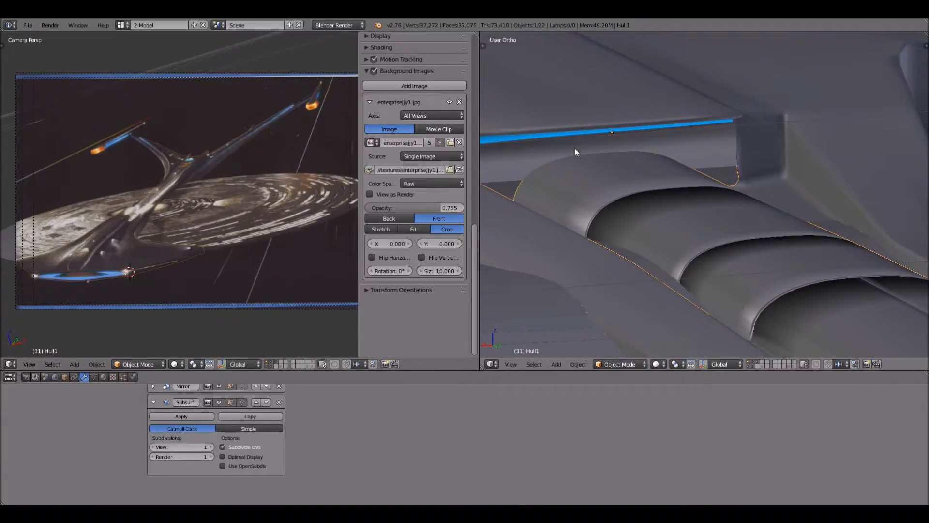
scroll(639, 180, "down", 5)
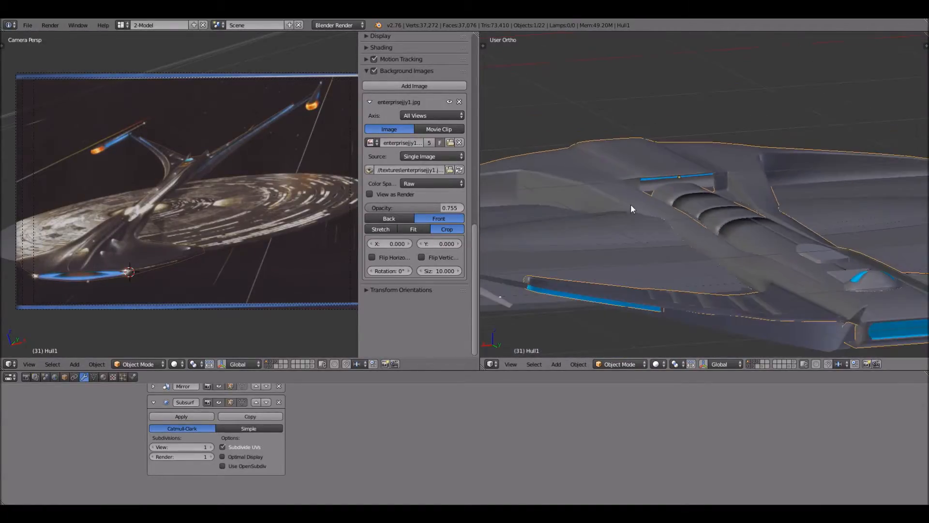
middle_click_drag(687, 225, 625, 216)
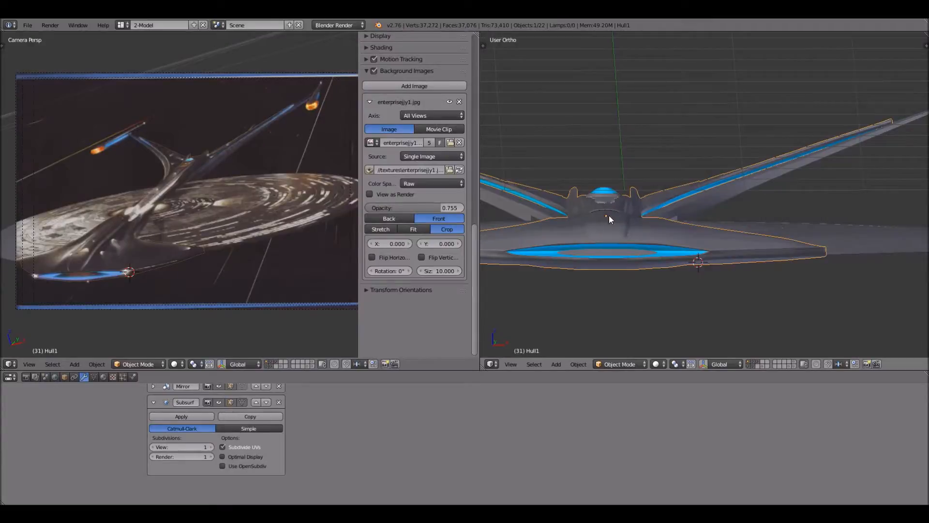
middle_click_drag(643, 194, 577, 246)
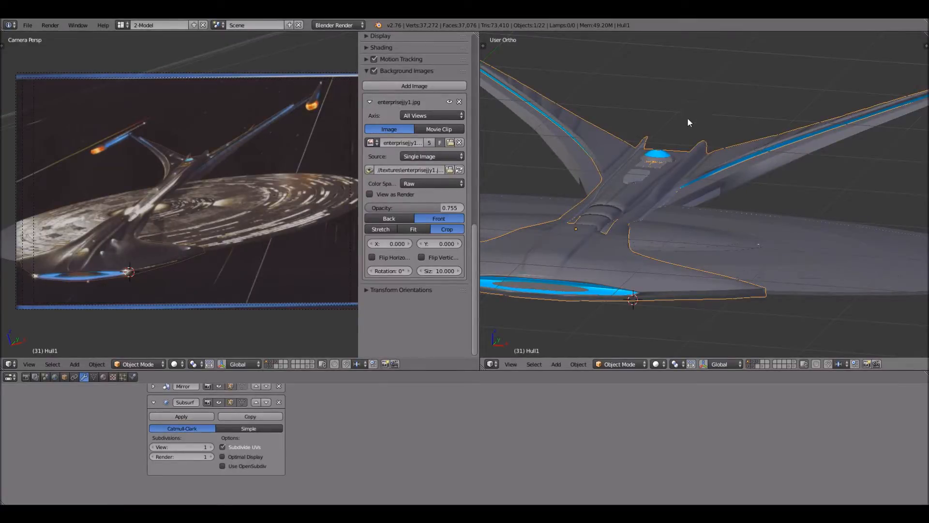
Preview the recess where the curved spine segments enter the hull in Rendered viewport shading.
scroll(715, 174, "down", 4)
middle_click_drag(717, 174, 738, 143)
middle_click_drag(701, 218, 652, 199)
middle_click_drag(780, 239, 719, 231)
scroll(718, 230, "up", 5)
middle_click_drag(707, 141, 714, 199)
scroll(713, 199, "up", 4)
middle_click_drag(784, 267, 704, 206, "shift")
scroll(710, 319, "up", 3)
left_click(657, 364)
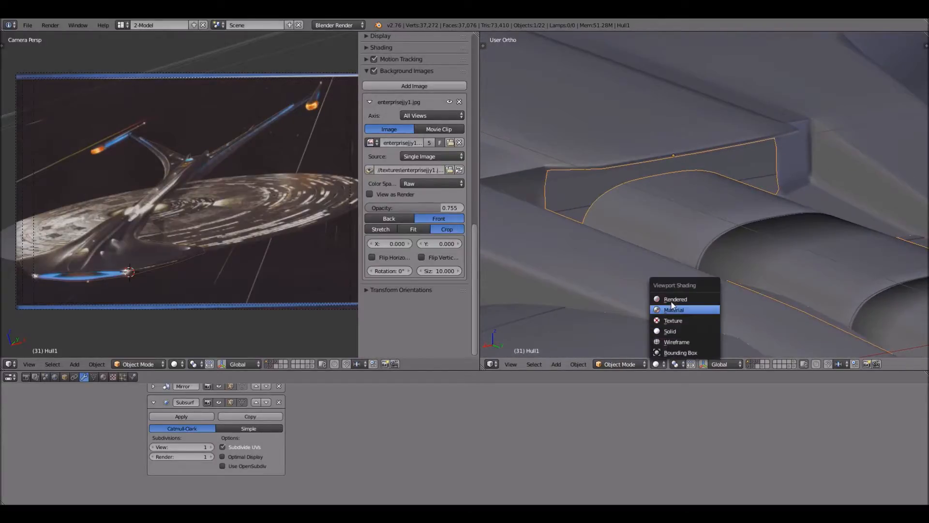
left_click(674, 299)
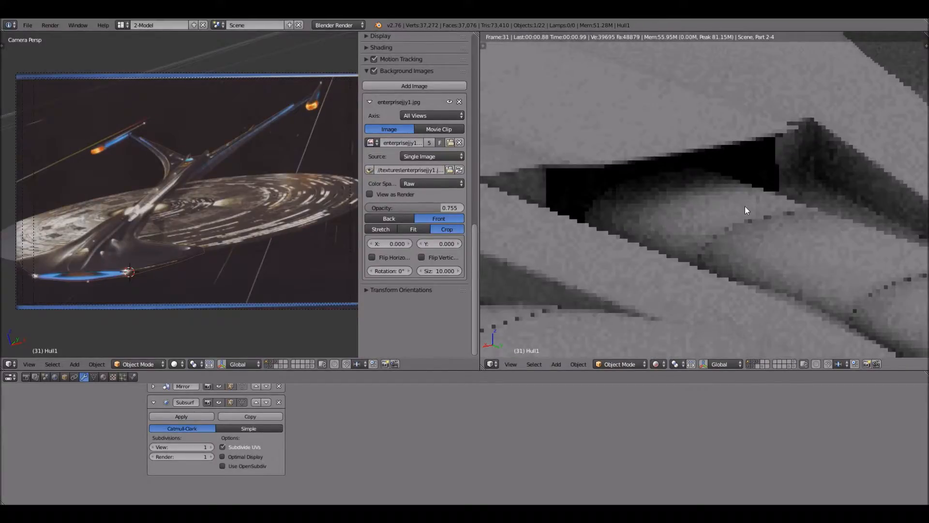
scroll(816, 236, "up", 5)
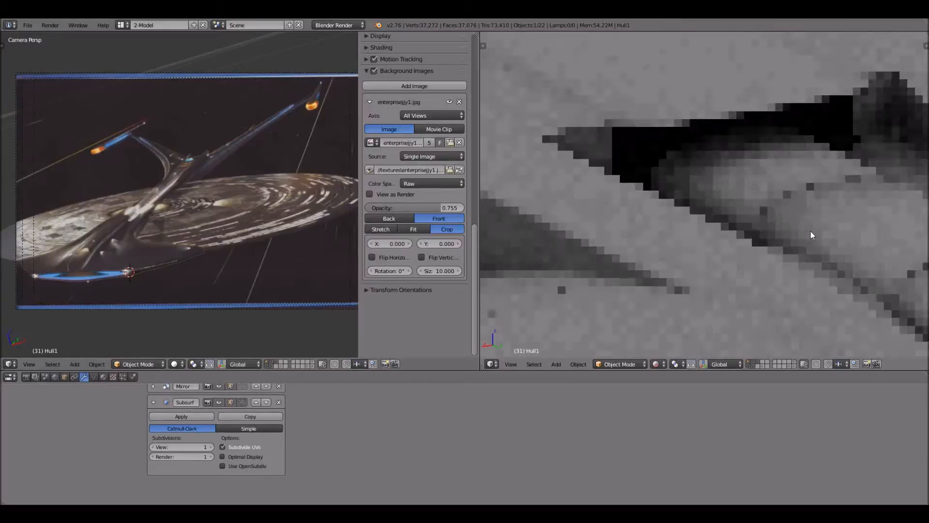
middle_click_drag(780, 223, 695, 184, "shift")
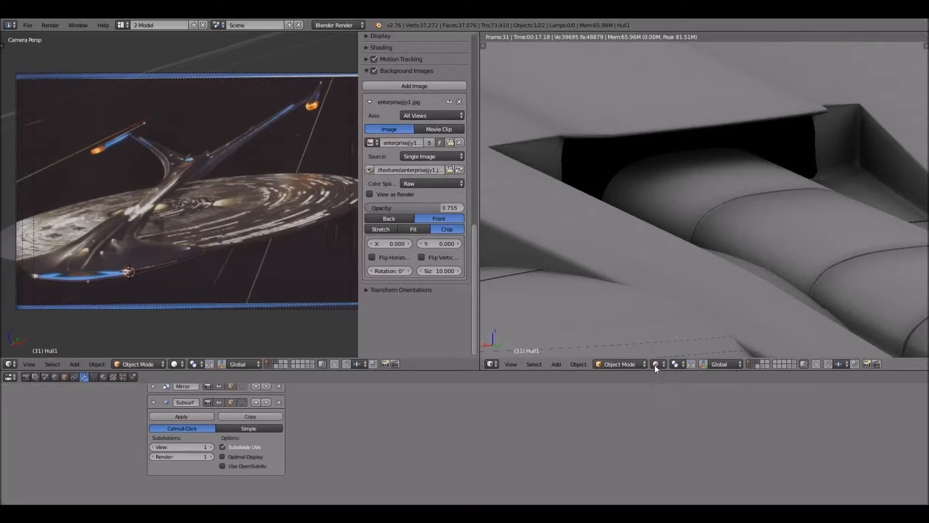
left_click(638, 366)
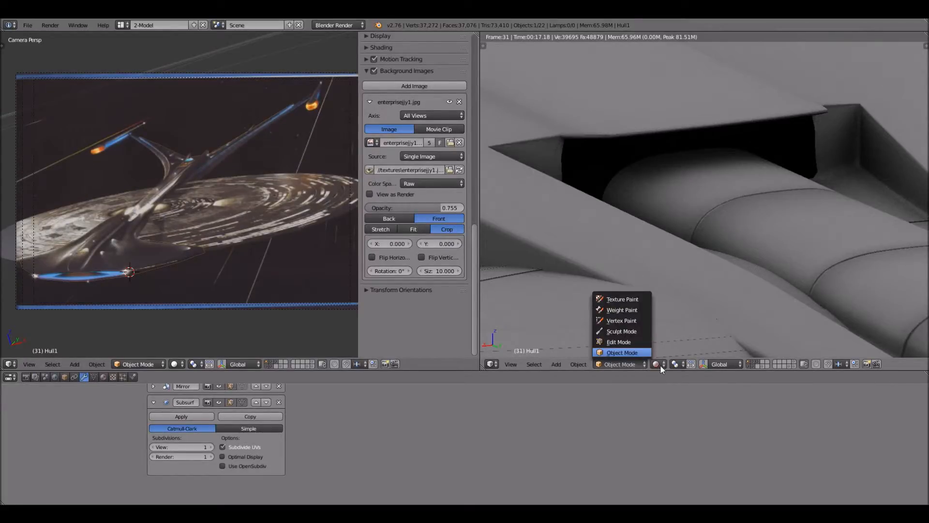
Return the viewport to Solid shading and examine the recess where the curved spine segments enter the hull.
left_click(657, 364)
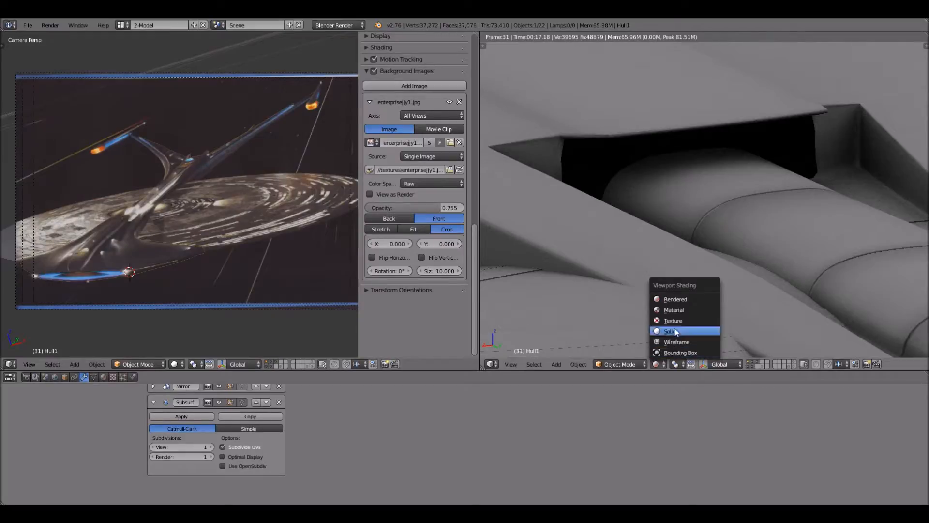
mouse_move(768, 236)
middle_mouse_down()
mouse_move(747, 233)
mouse_move(746, 217)
middle_mouse_up()
middle_click_drag(800, 277, 688, 226, "shift")
scroll(696, 244, "up", 5)
mouse_move(717, 263)
middle_mouse_down()
mouse_move(733, 259)
mouse_move(720, 278)
middle_mouse_up()
scroll(731, 260, "down", 7)
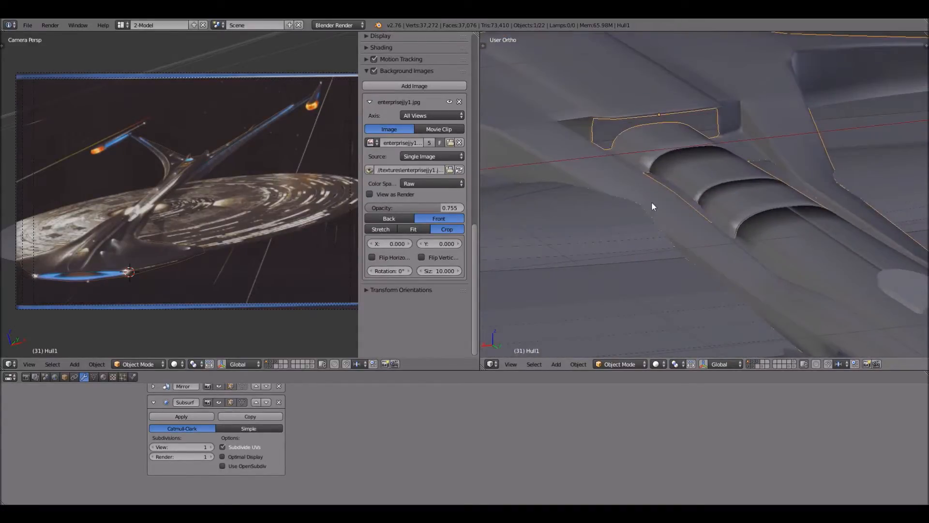
middle_click_drag(651, 201, 671, 245, "shift")
scroll(670, 245, "up", 3)
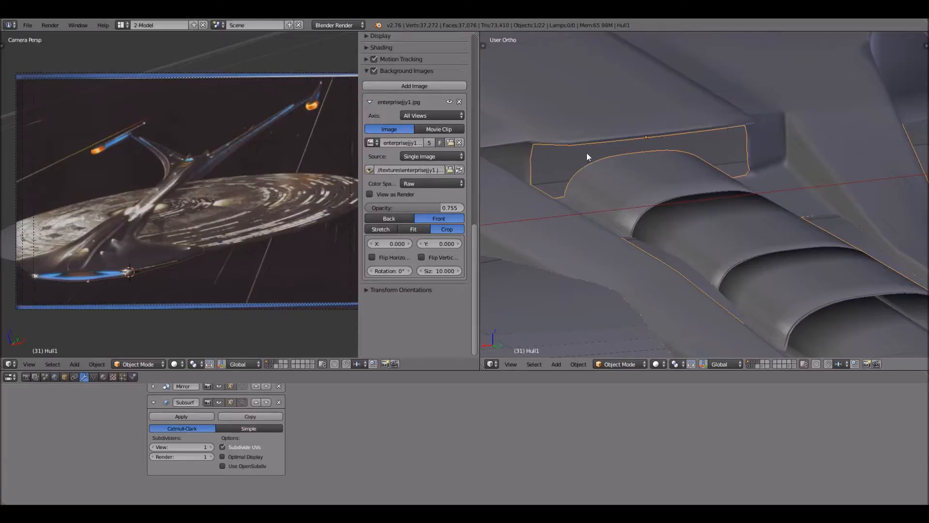
scroll(593, 203, "down", 4)
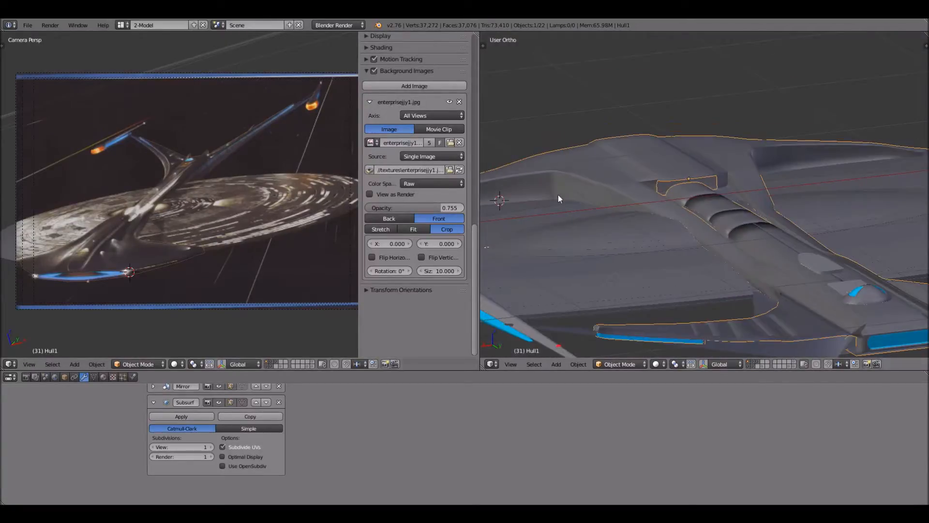
scroll(805, 234, "up", 4)
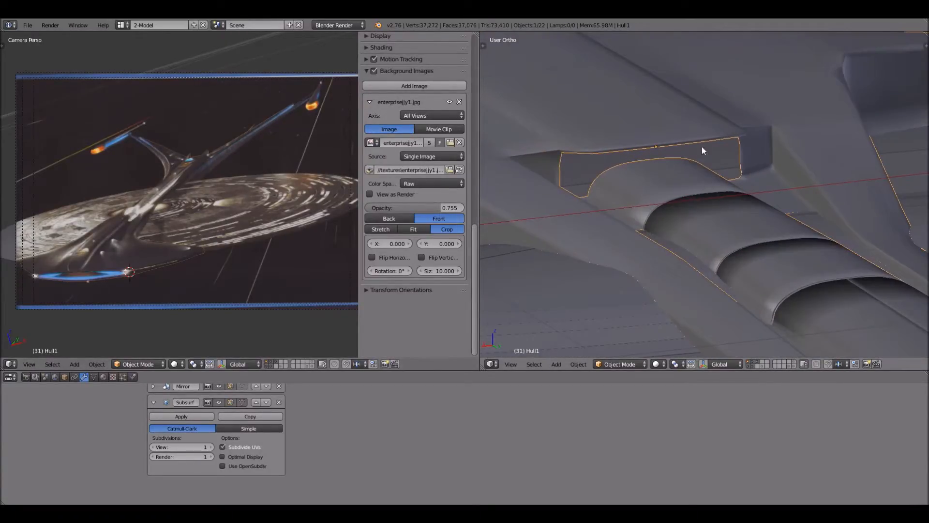
scroll(716, 210, "down", 3)
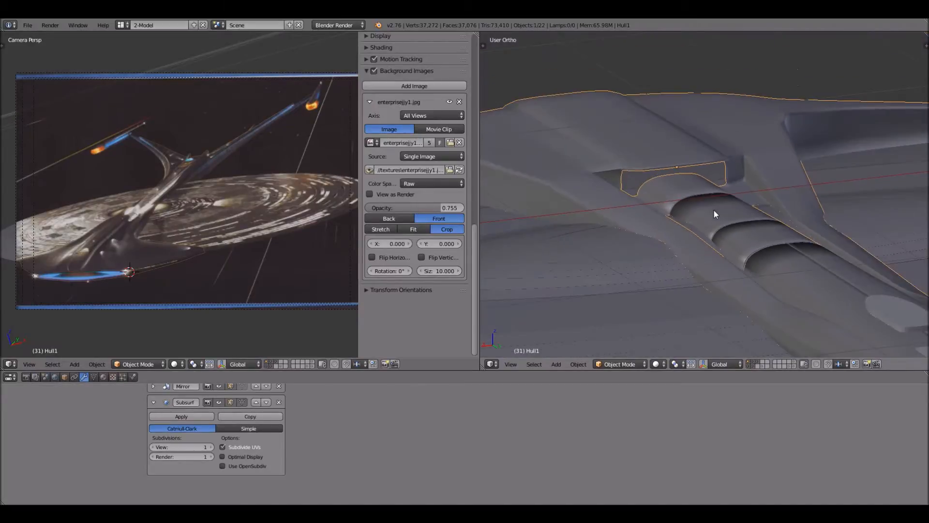
Compare the outlined edge of the spine recess up close with its place on the overall hull.
scroll(661, 242, "down", 3)
middle_click_drag(676, 248, 751, 159)
middle_click_drag(804, 261, 766, 234)
scroll(762, 235, "up", 6)
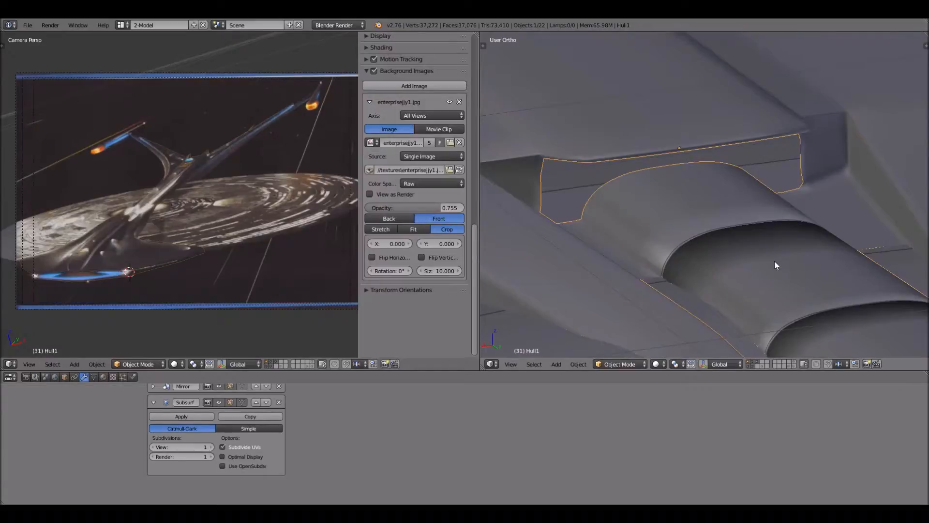
scroll(775, 261, "down", 5)
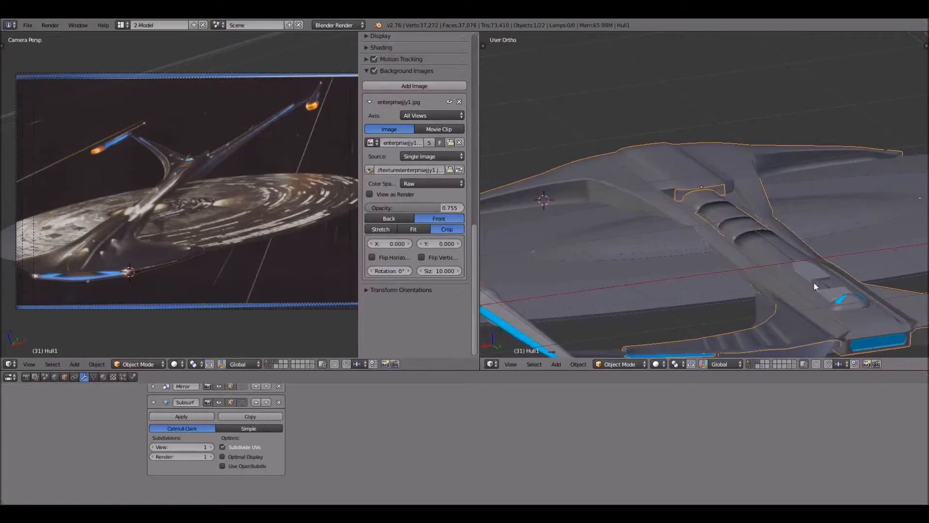
scroll(742, 240, "up", 5)
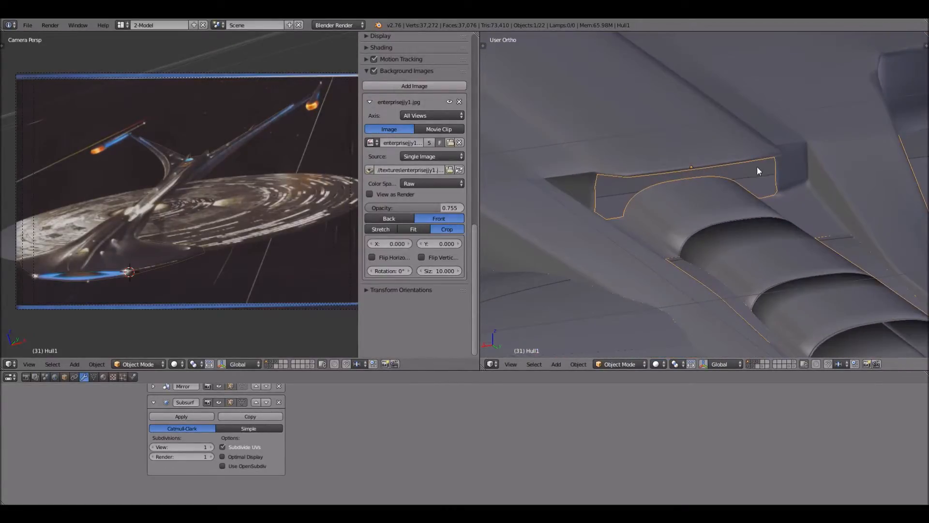
scroll(635, 184, "down", 4)
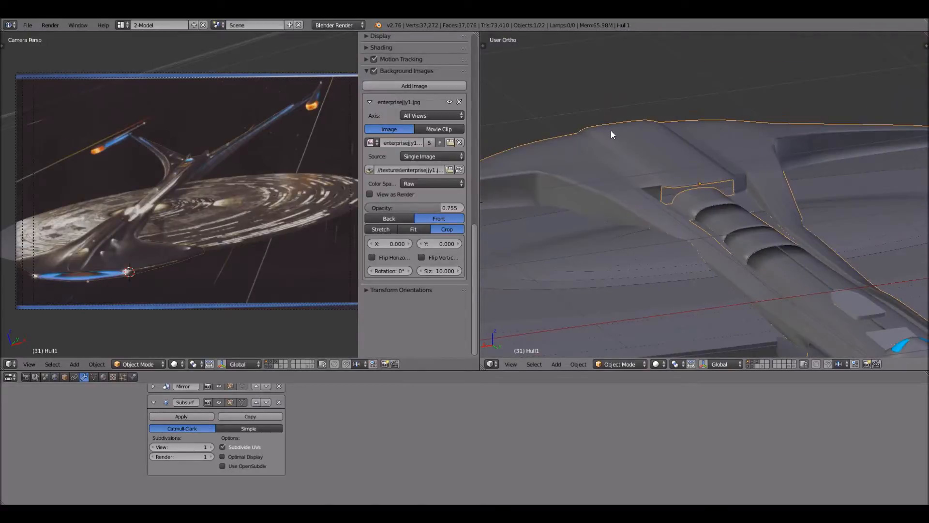
Inspect the saucer's underside up close at the group of six white panels beside the small white block.
middle_click_drag(660, 256, 818, 267)
scroll(823, 251, "down", 5)
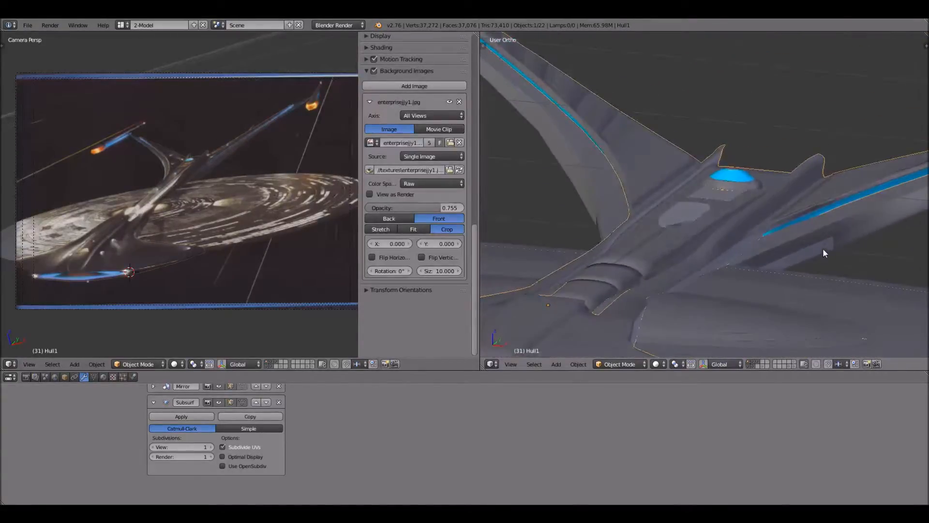
middle_click_drag(752, 270, 739, 213)
middle_click_drag(701, 304, 755, 258, "shift")
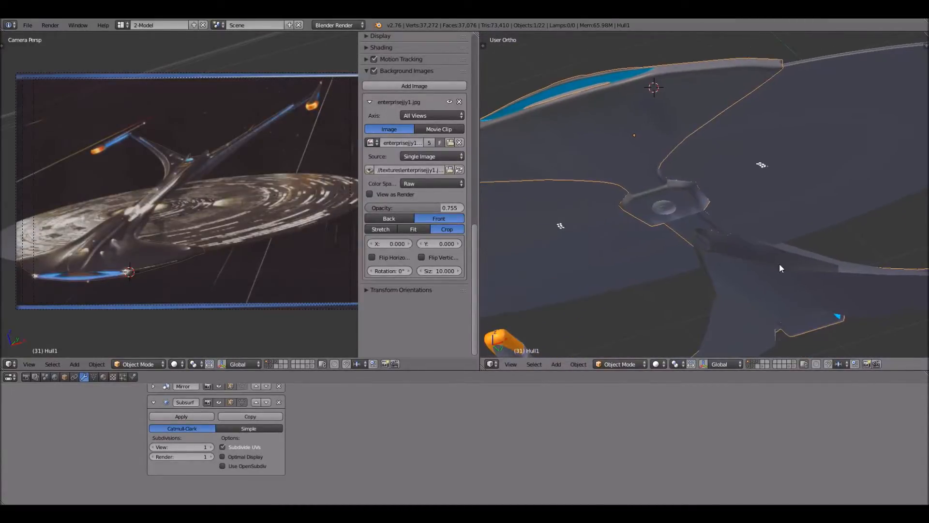
scroll(736, 207, "up", 10)
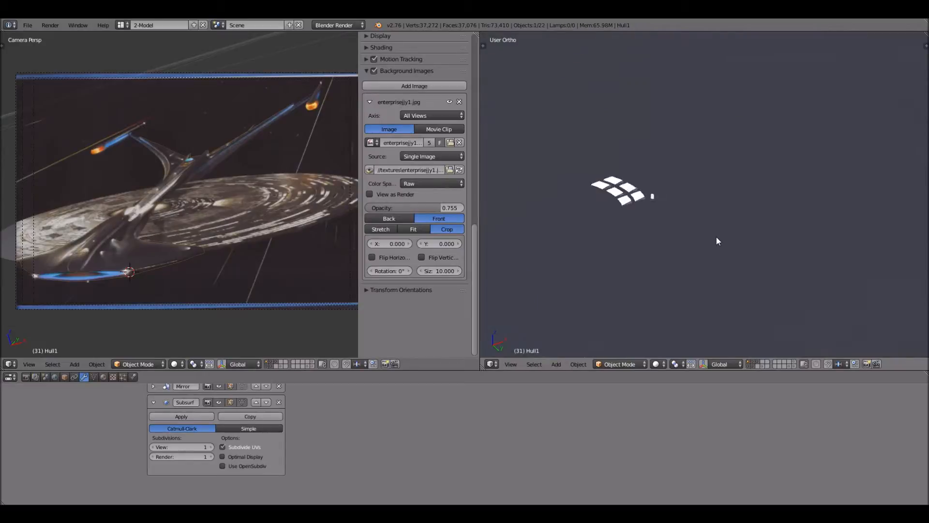
scroll(709, 213, "up", 8)
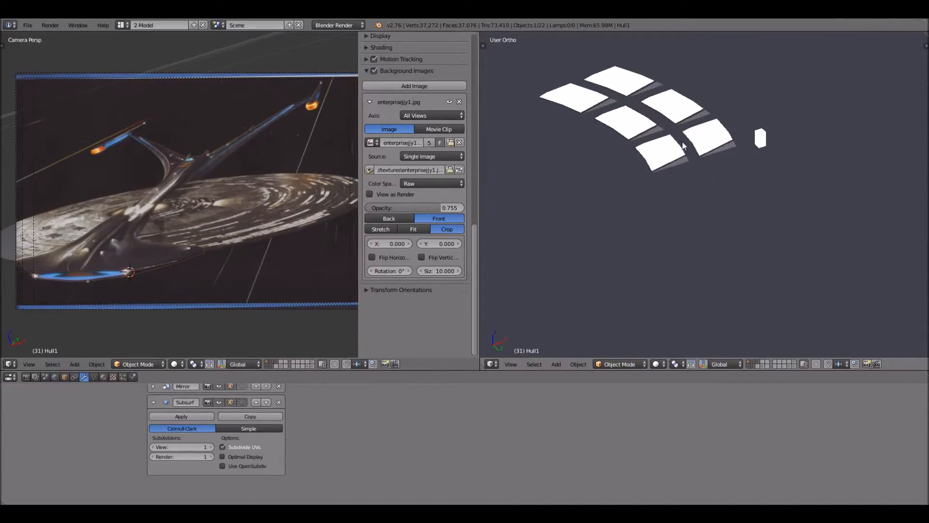
middle_click_drag(681, 145, 741, 238, "shift")
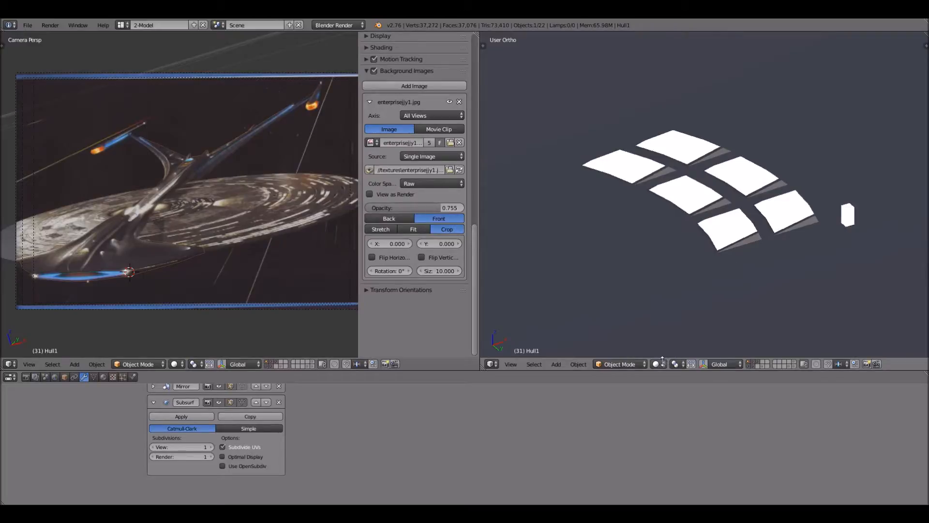
Select the saucer and switch it to Edit Mode to show the mesh around the six white panels.
left_click(636, 361)
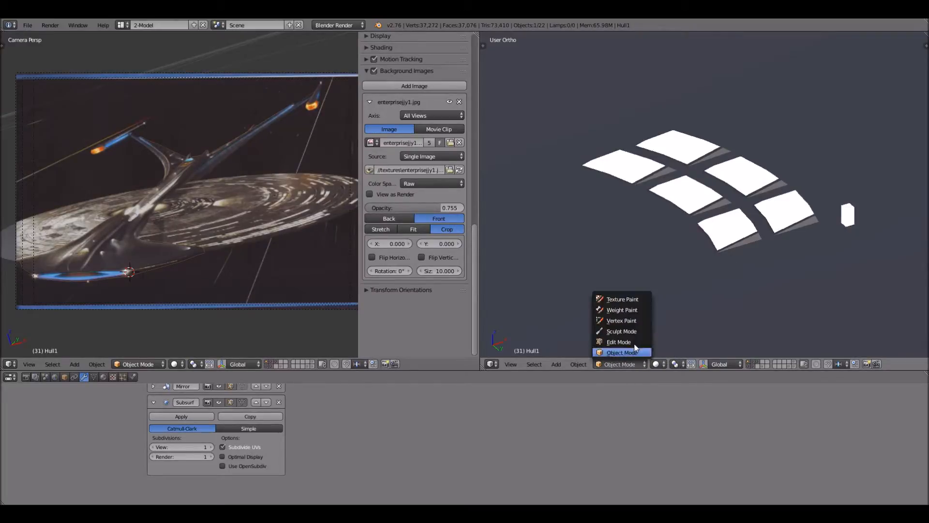
left_click(620, 365)
right_click(628, 278)
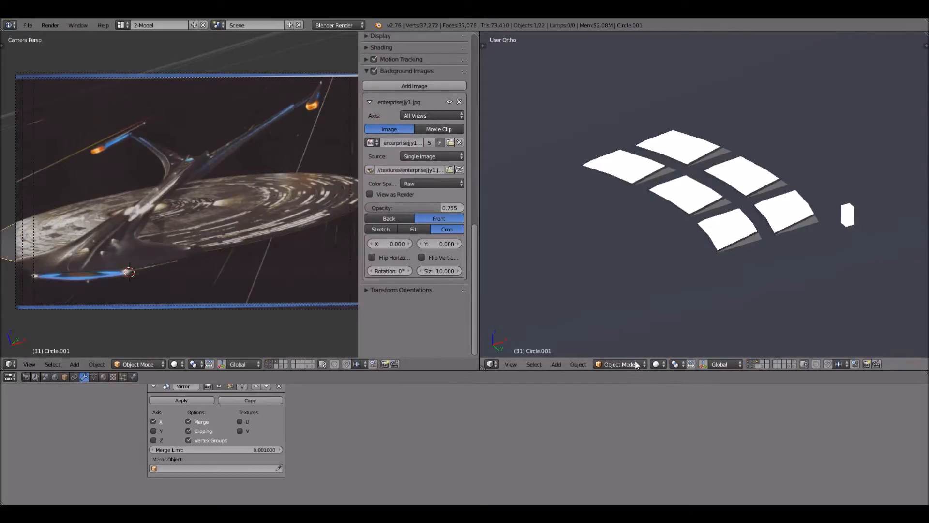
left_click(635, 362)
left_click(633, 340)
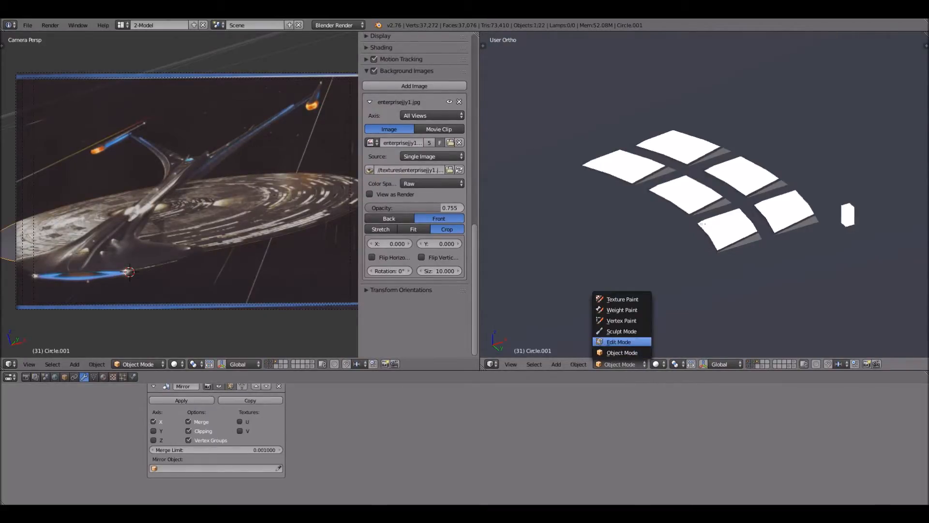
scroll(701, 224, "up", 2)
scroll(701, 224, "up", 1)
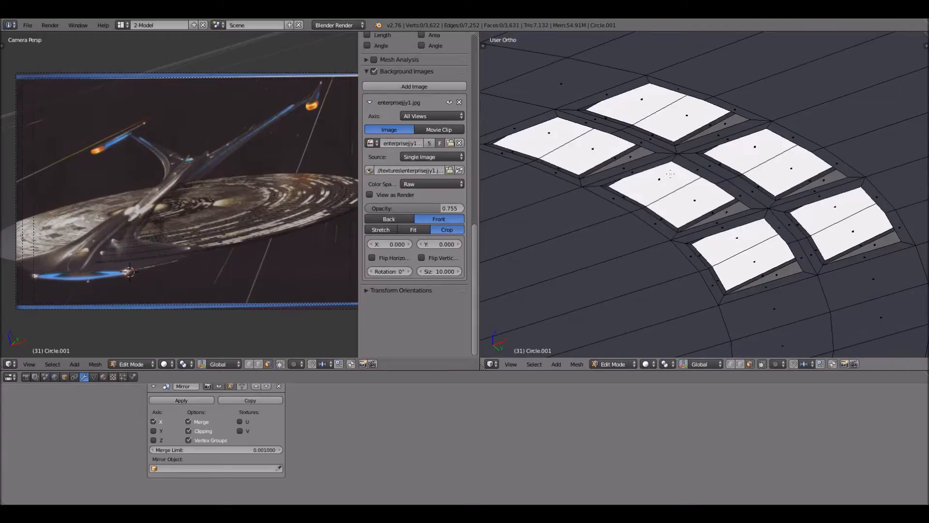
Examine how the saucer's concentric edge loops run through and around the recessed white panels.
scroll(700, 199, "down", 7)
scroll(695, 199, "up", 5)
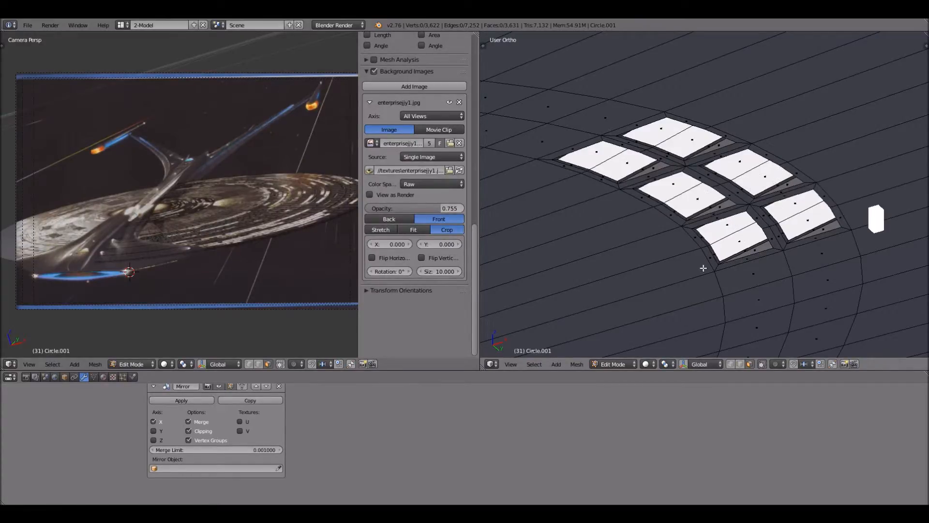
scroll(703, 267, "down", 7)
middle_click_drag(696, 168, 729, 224)
scroll(729, 223, "up", 5)
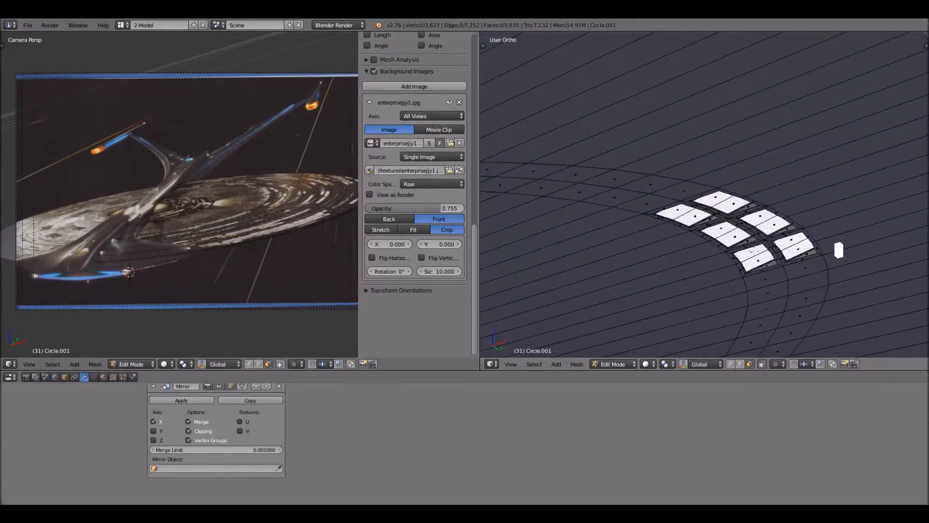
Preview the saucer's white panels in Rendered viewport shading.
left_click(646, 364)
left_click(677, 297)
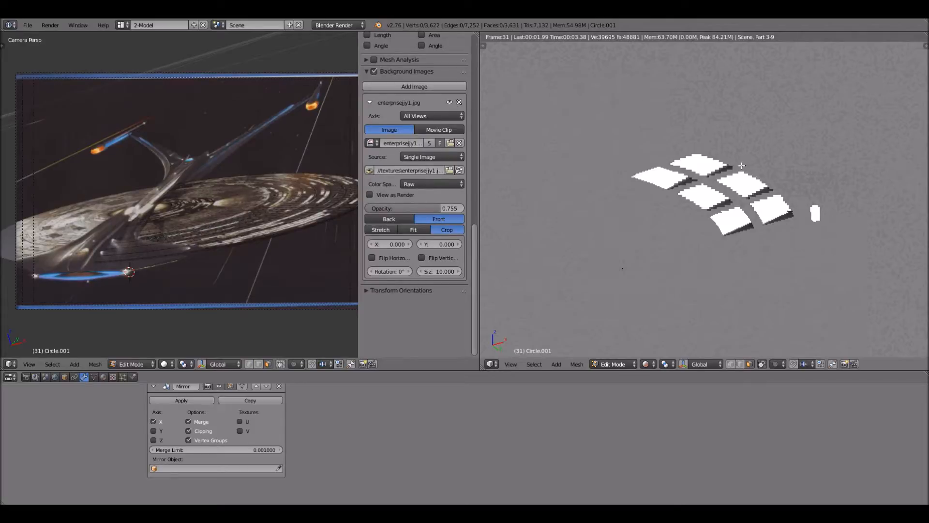
scroll(742, 165, "up", 3)
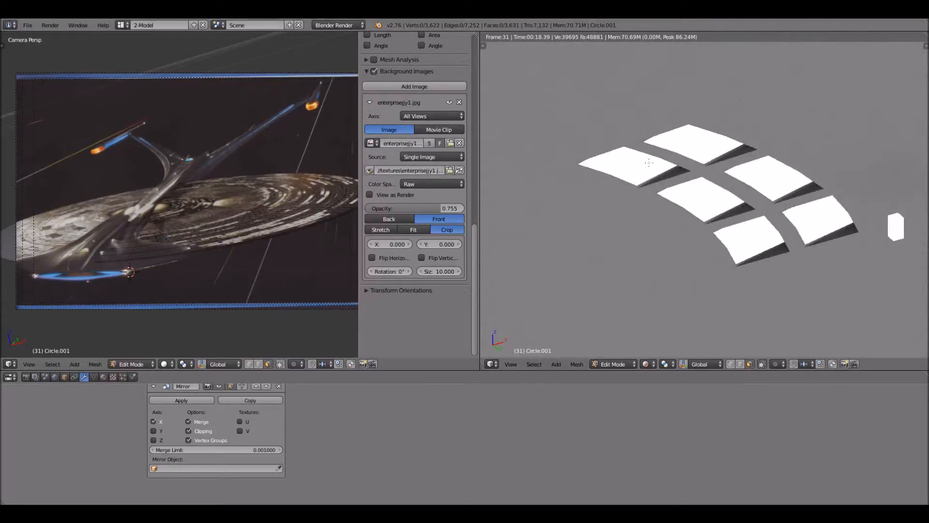
Return the saucer to Object Mode and the viewport to Solid shading.
left_click(638, 362)
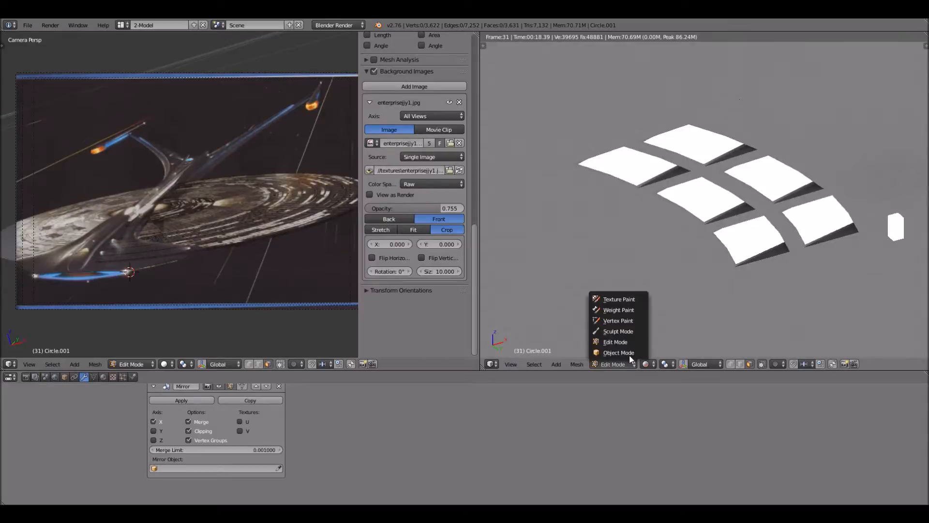
left_click(629, 356)
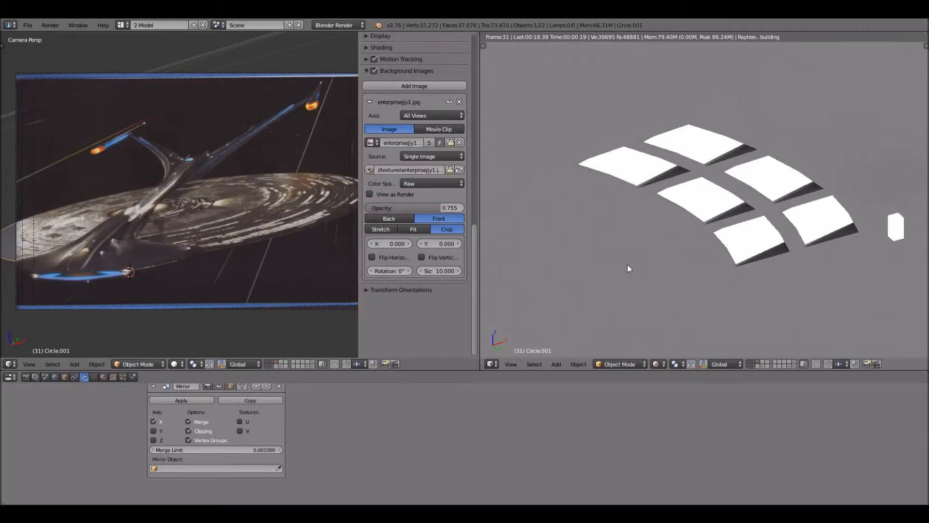
left_click(672, 364)
left_click(658, 364)
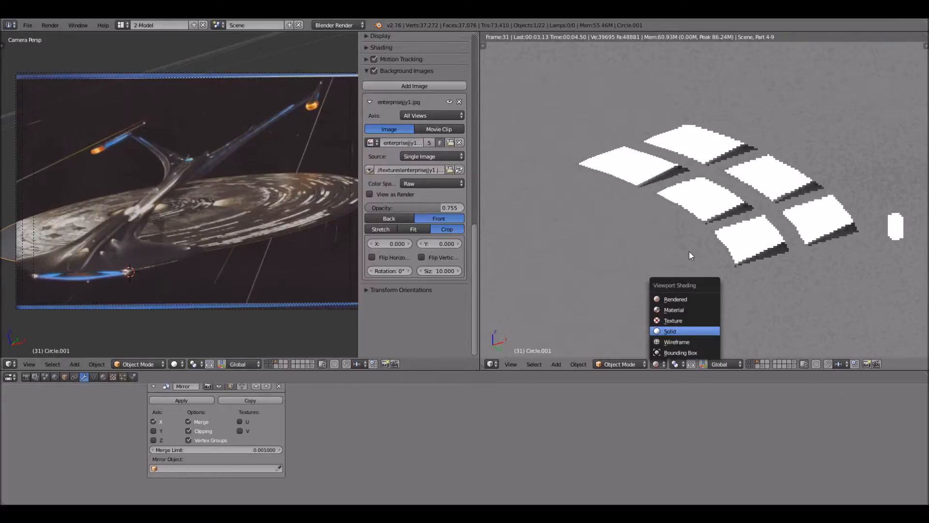
left_click(677, 332)
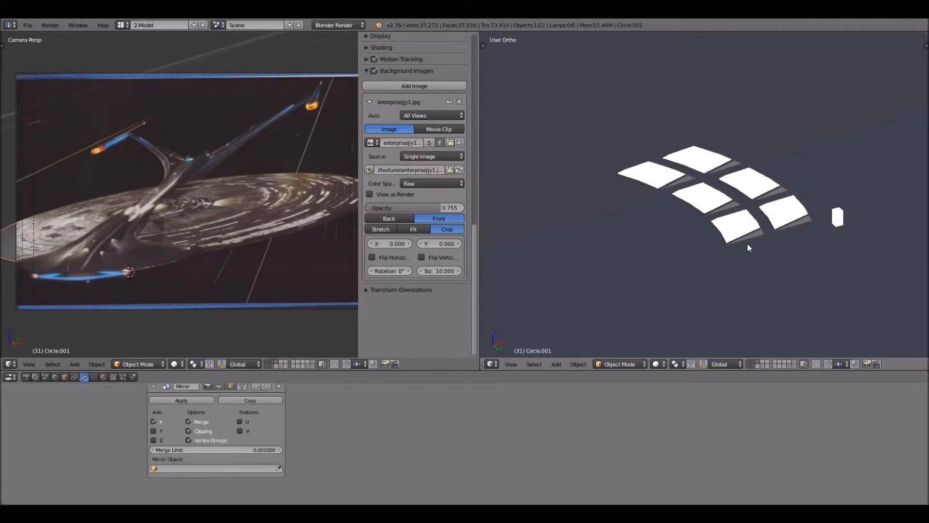
Examine the white panels' size and placement on the saucer's underside, both up close and from a distance.
scroll(740, 235, "down", 10)
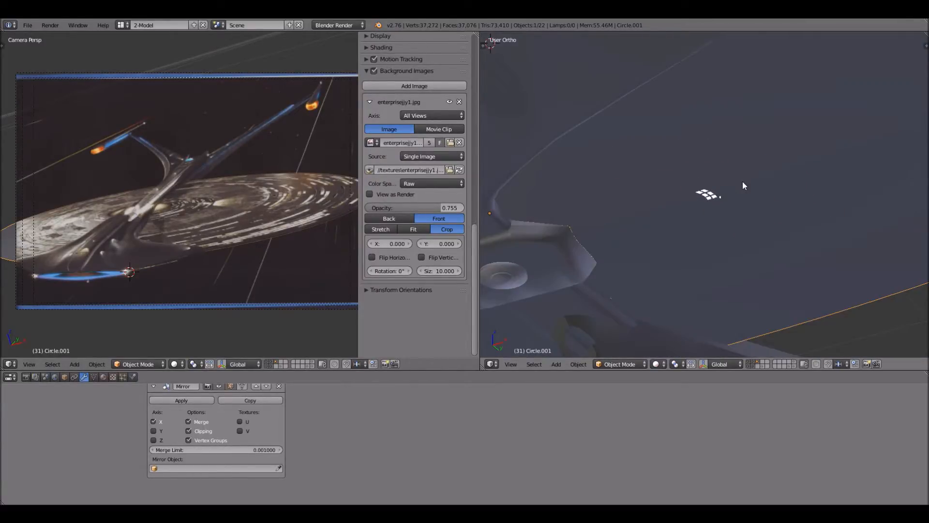
scroll(740, 189, "up", 10)
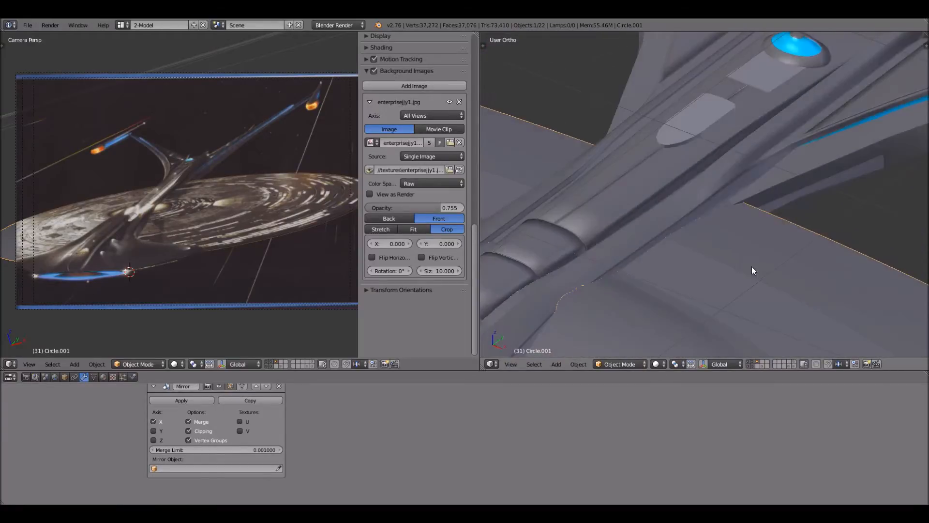
middle_click_drag(758, 325, 755, 243)
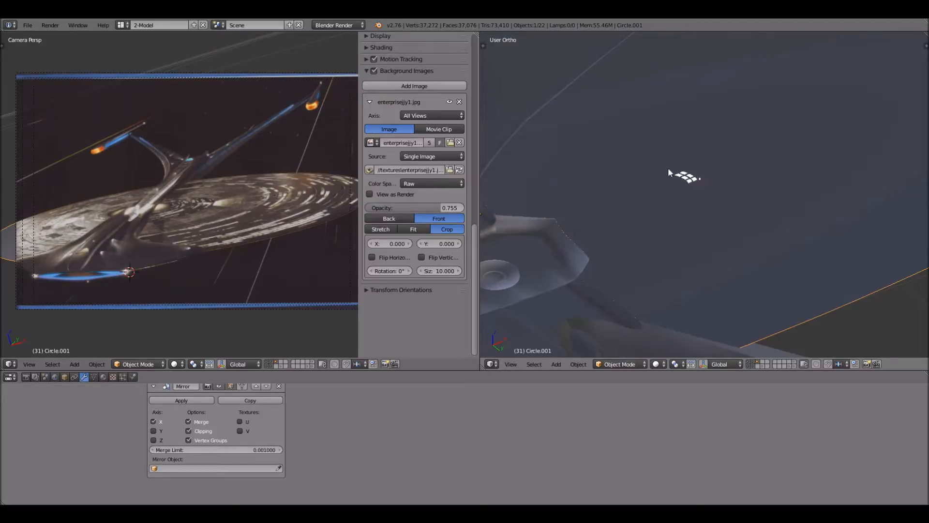
middle_click_drag(676, 190, 596, 233)
scroll(673, 183, "up", 4)
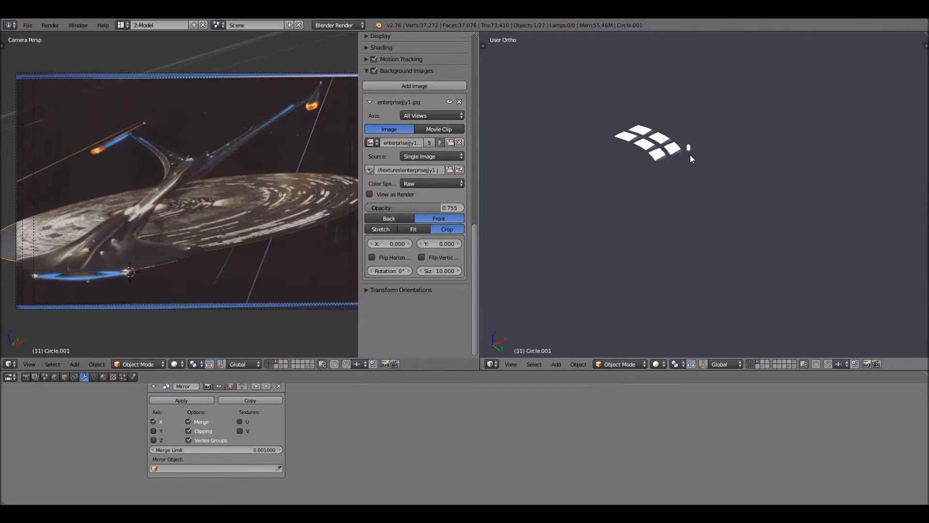
scroll(657, 164, "down", 4)
scroll(661, 213, "up", 4)
scroll(655, 237, "up", 4)
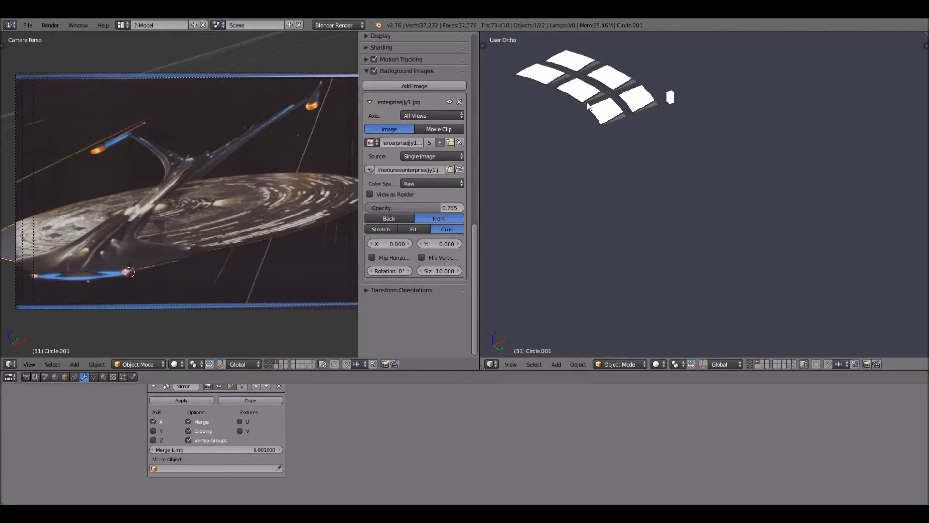
scroll(589, 108, "down", 4)
scroll(713, 188, "up", 1)
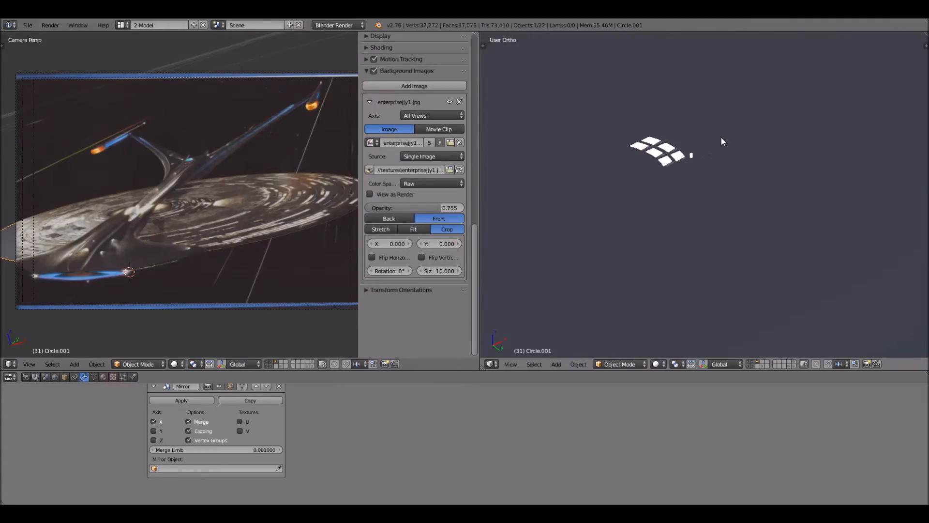
Examine the saucer's upper surface and the whole ship with its nacelles from several angles.
scroll(714, 137, "down", 6)
middle_click_drag(757, 147, 699, 218)
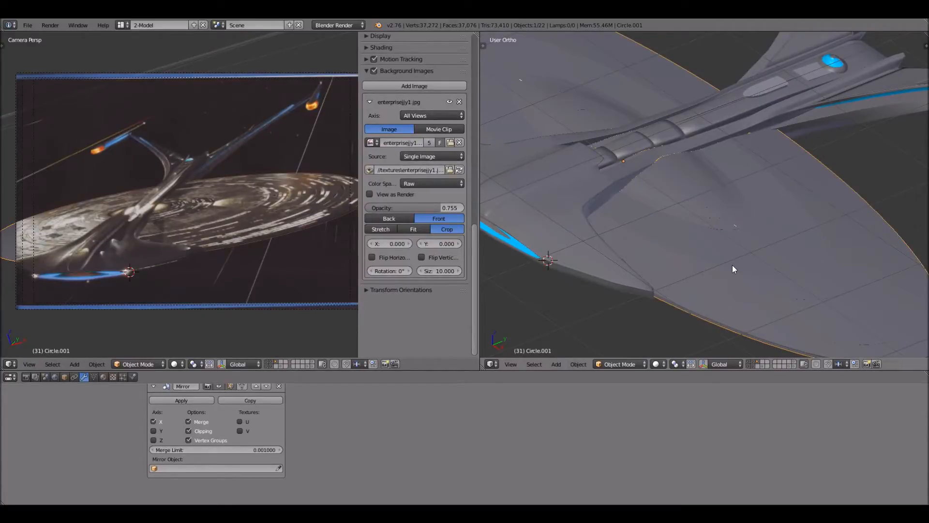
middle_click_drag(685, 275, 728, 306)
scroll(711, 172, "up", 5)
scroll(733, 234, "up", 4)
scroll(730, 135, "down", 4)
middle_click_drag(730, 135, 621, 248)
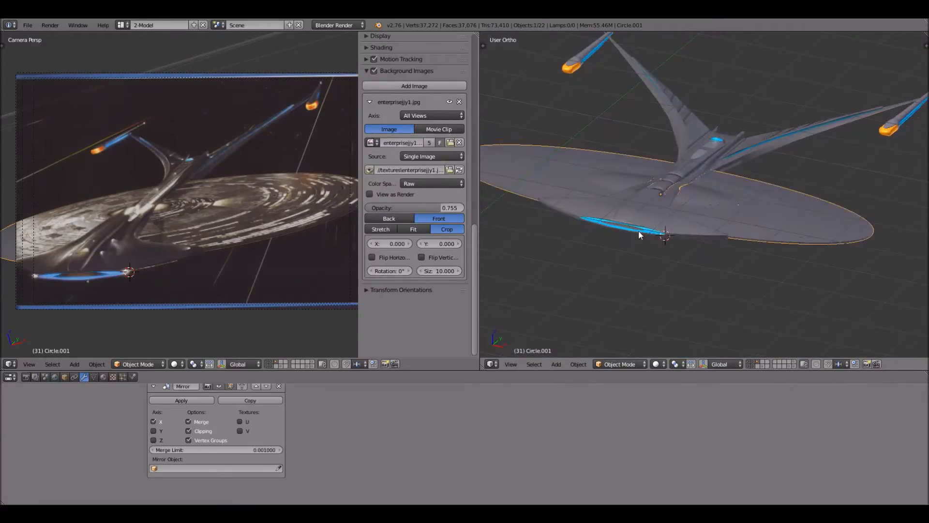
Examine the dome area on the hull's spine in the model and in the camera view with its reference image.
scroll(638, 260, "up", 3)
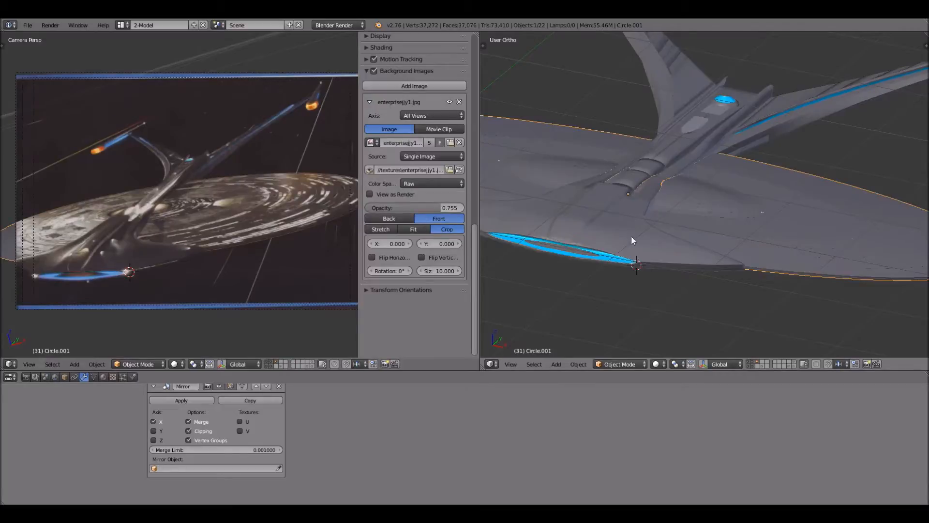
middle_click_drag(772, 110, 754, 131)
scroll(629, 171, "up", 4)
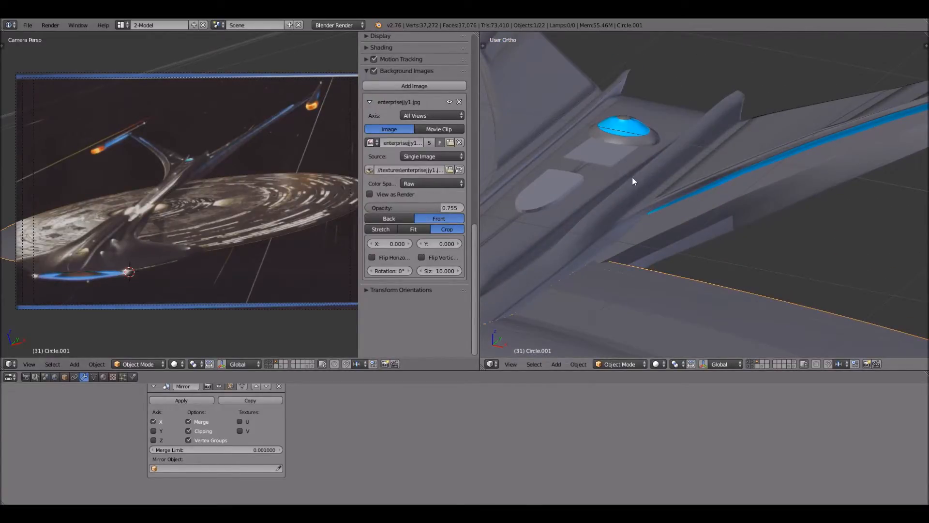
middle_click_drag(623, 187, 702, 196)
scroll(332, 193, "up", 2)
scroll(331, 193, "up", 10)
middle_click_drag(292, 106, 210, 251, "shift")
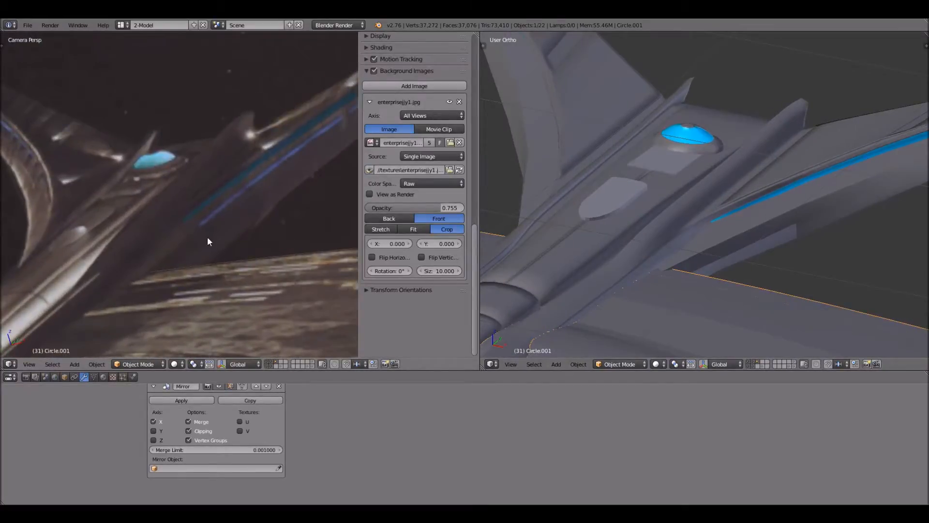
scroll(207, 241, "up", 1)
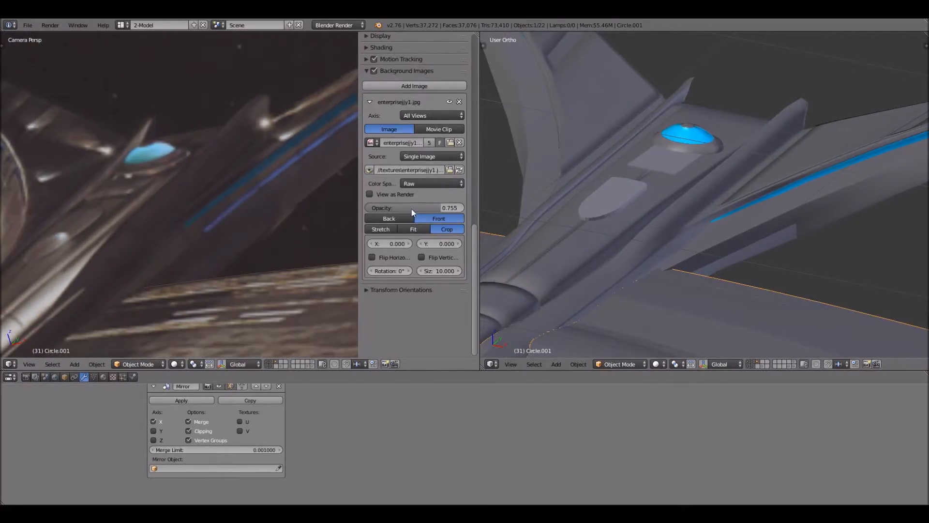
scroll(152, 181, "up", 6)
middle_click_drag(140, 193, 201, 213, "shift")
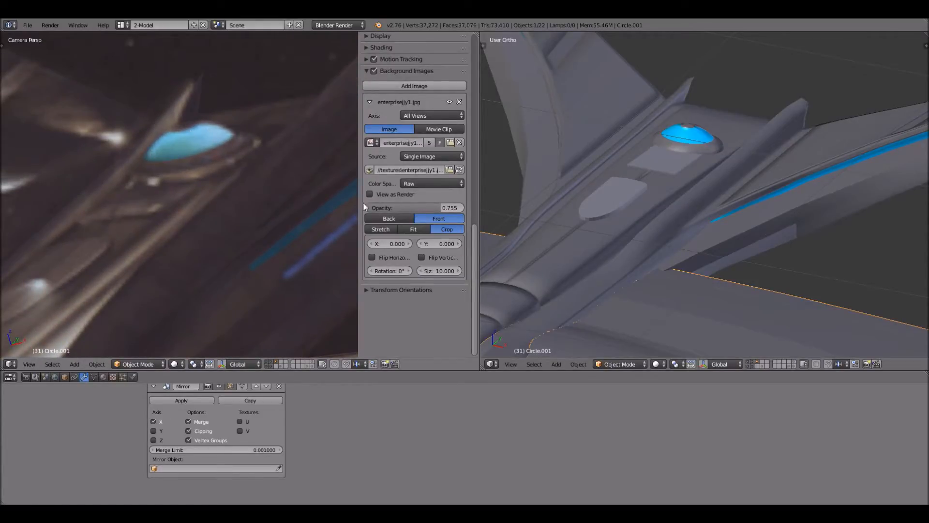
middle_click_drag(263, 181, 214, 211, "shift")
Set the reference image's opacity to 0.536 and compare the dome and hull with the picture.
mouse_move(443, 207)
left_mouse_down()
mouse_move(370, 208)
mouse_move(457, 207)
mouse_move(380, 207)
mouse_move(436, 207)
mouse_move(416, 207)
mouse_move(425, 207)
left_mouse_up()
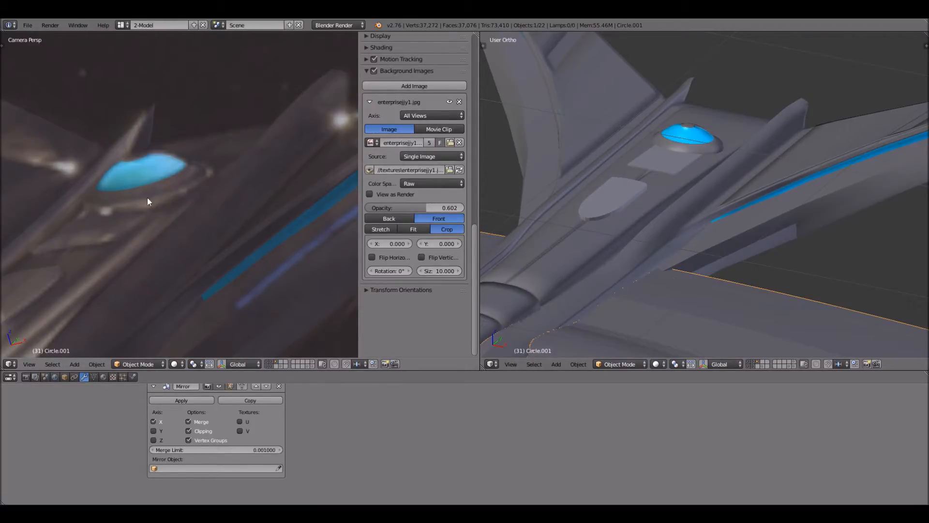
mouse_move(422, 210)
left_mouse_down()
mouse_move(380, 210)
mouse_move(431, 208)
left_mouse_up()
mouse_move(432, 210)
left_mouse_down()
mouse_move(464, 210)
mouse_move(380, 210)
mouse_move(450, 210)
mouse_move(390, 210)
mouse_move(418, 211)
left_mouse_up()
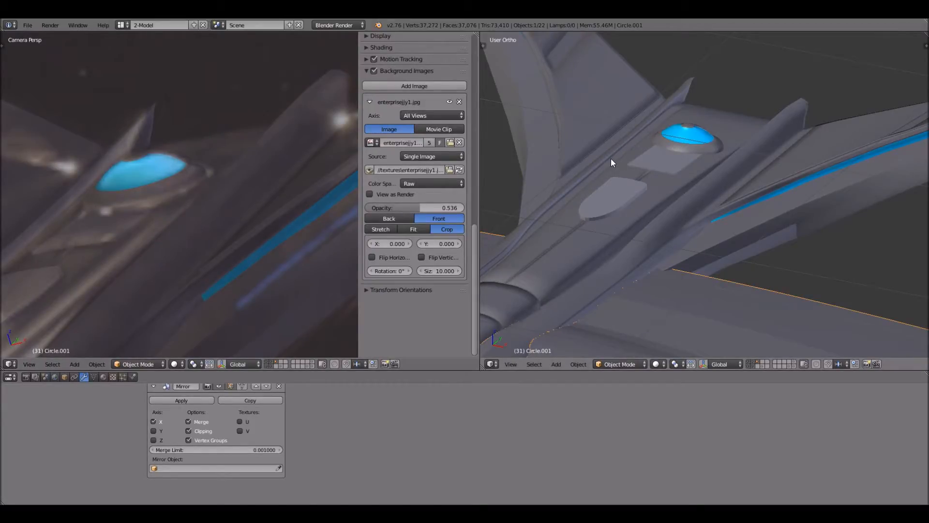
right_click(663, 194)
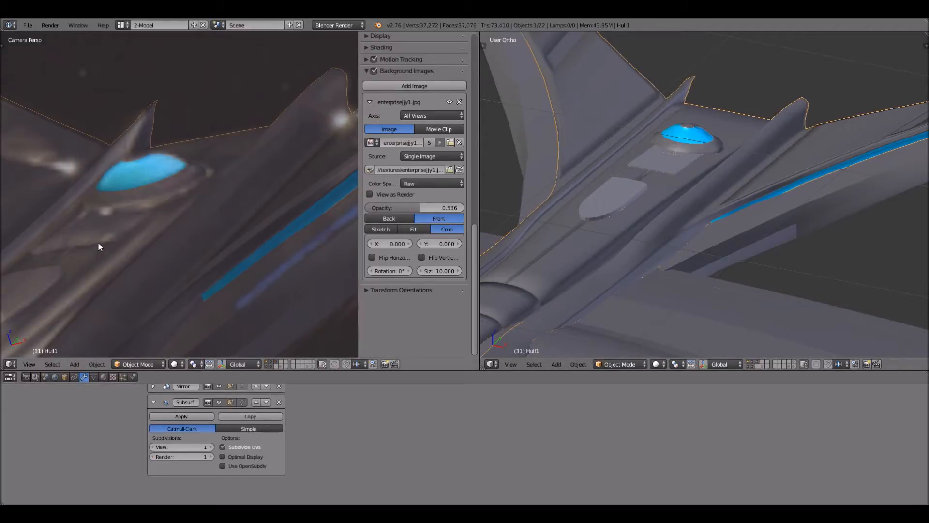
scroll(144, 228, "up", 5)
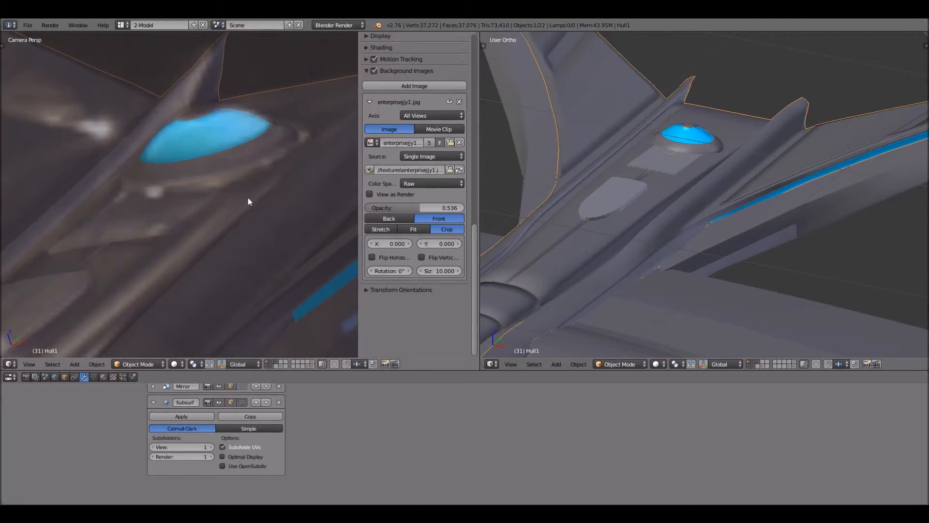
scroll(249, 201, "up", 1)
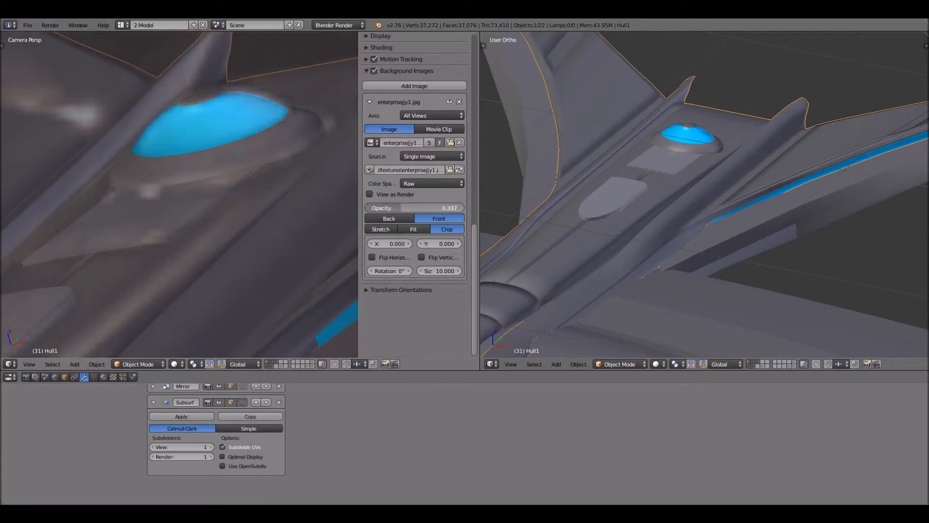
Try to lower the blue dome on the hull along the global Z axis.
right_click(225, 142)
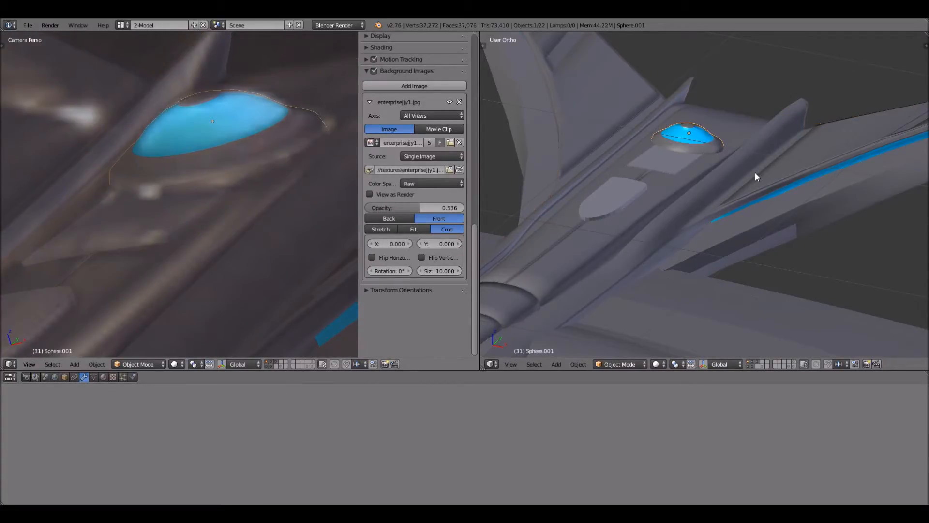
key("g")
key("z")
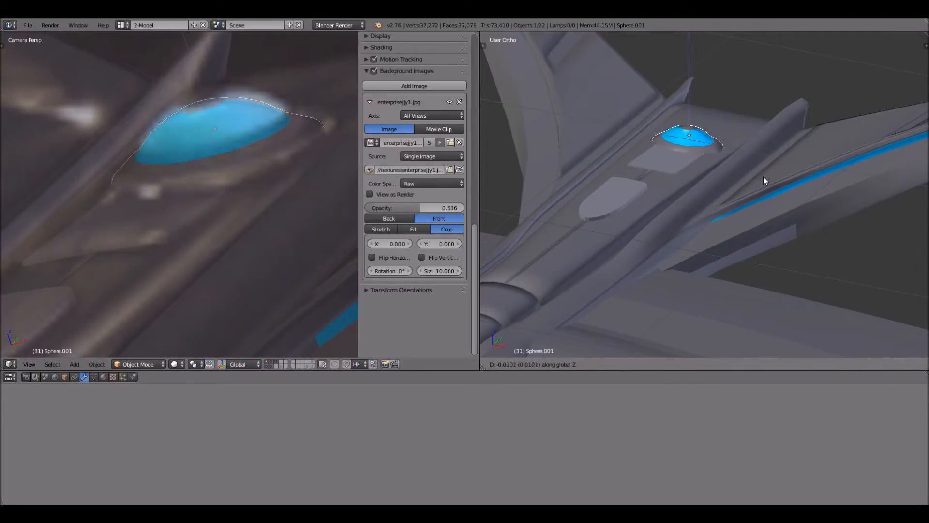
right_click(670, 160)
Lower the flat panel in front of the dome along the global Z axis until it sinks into the hull.
right_click(671, 161)
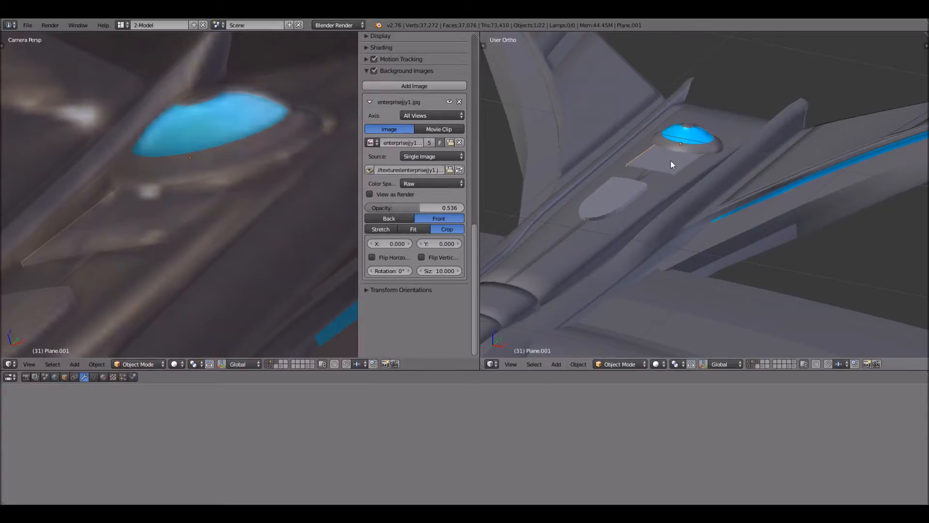
key("g")
key("z")
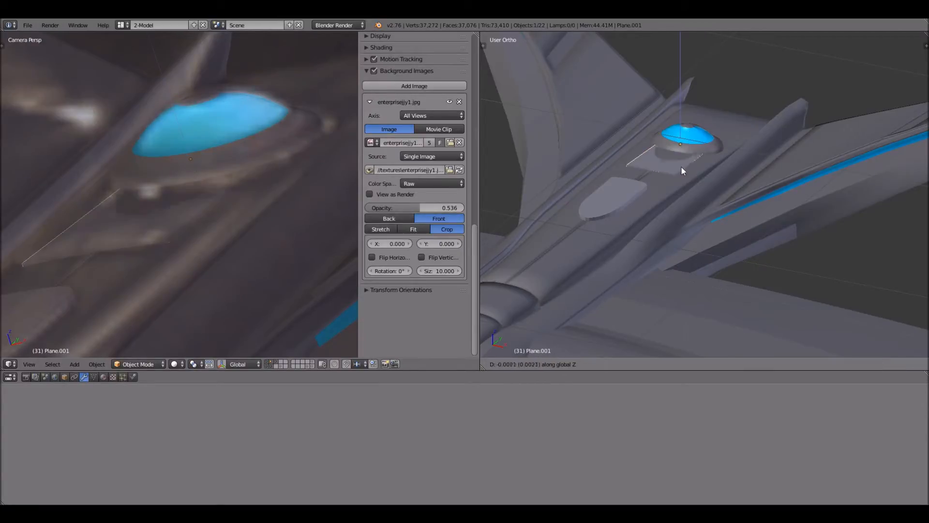
left_click(687, 152)
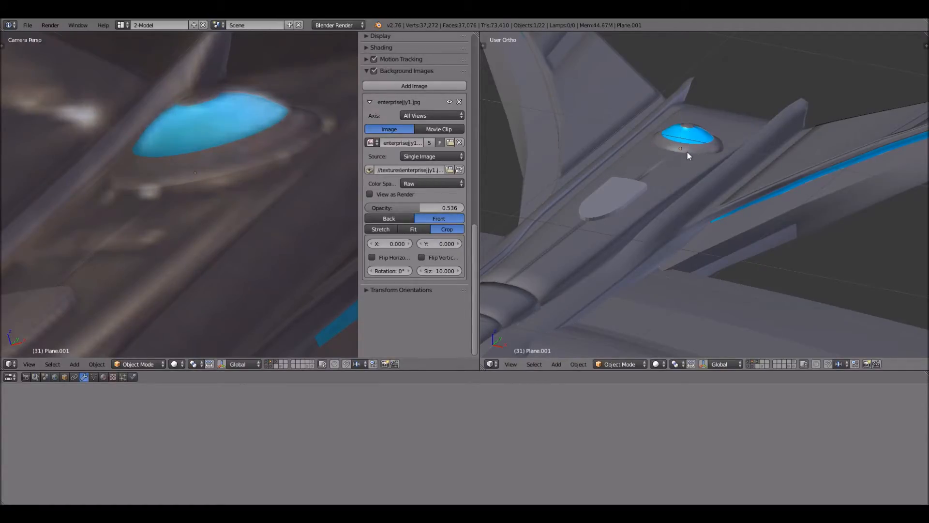
Try moving the hull down about 0.015 along the global Z axis.
right_click(688, 152)
right_click(693, 148)
key("g")
key("z")
left_click(676, 168)
right_click(677, 169)
key("g")
key("z")
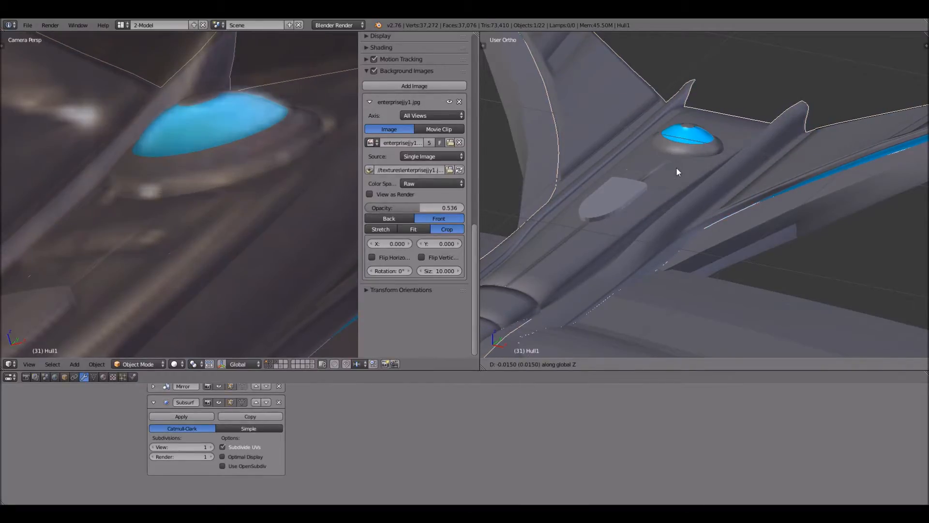
left_click(676, 169)
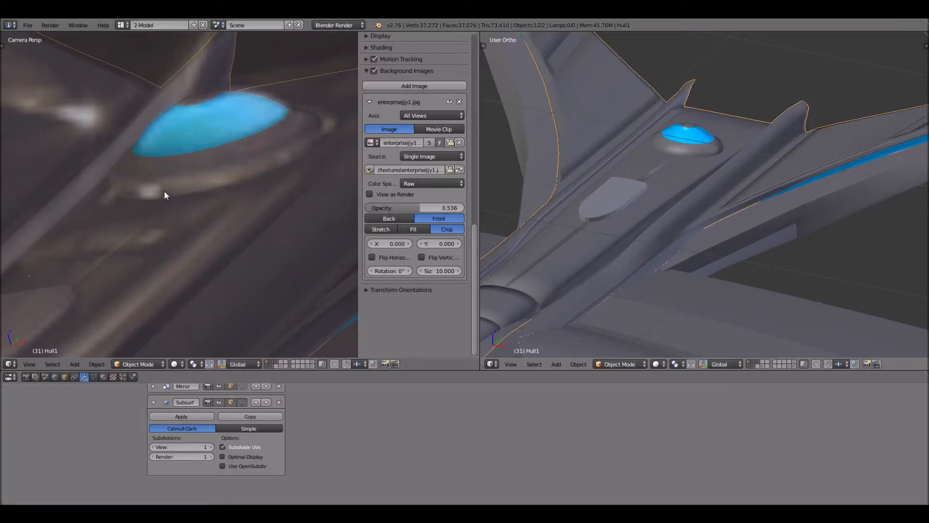
Undo the moves of the hull and of the flat panel in front of the dome.
key("g")
key("z")
right_click(666, 175)
key("ctrl+z")
key("ctrl+z")
key("ctrl+z")
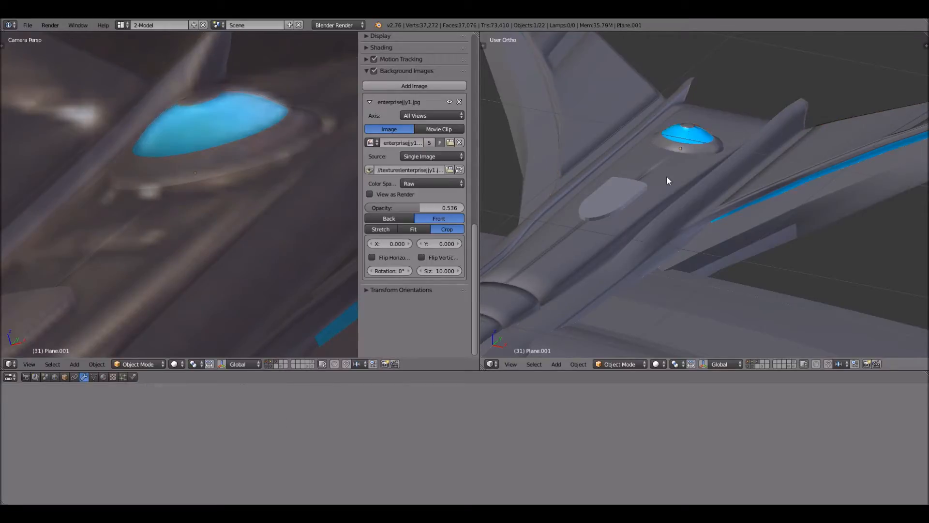
key("ctrl+z")
Examine how the dome, fins and spine line up with the reference image in the camera view.
scroll(118, 183, "down", 3)
scroll(121, 184, "up", 1)
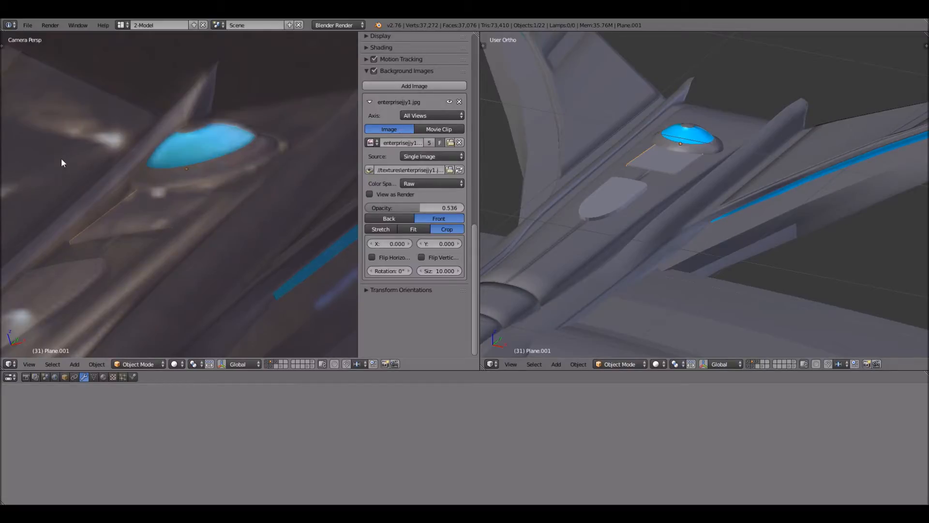
scroll(55, 179, "up", 1)
scroll(86, 182, "down", 1)
scroll(86, 182, "down", 1)
middle_click_drag(167, 94, 59, 142, "shift")
scroll(150, 132, "down", 4)
scroll(151, 145, "up", 4)
middle_click_drag(140, 164, 167, 153, "shift")
scroll(167, 156, "down", 4)
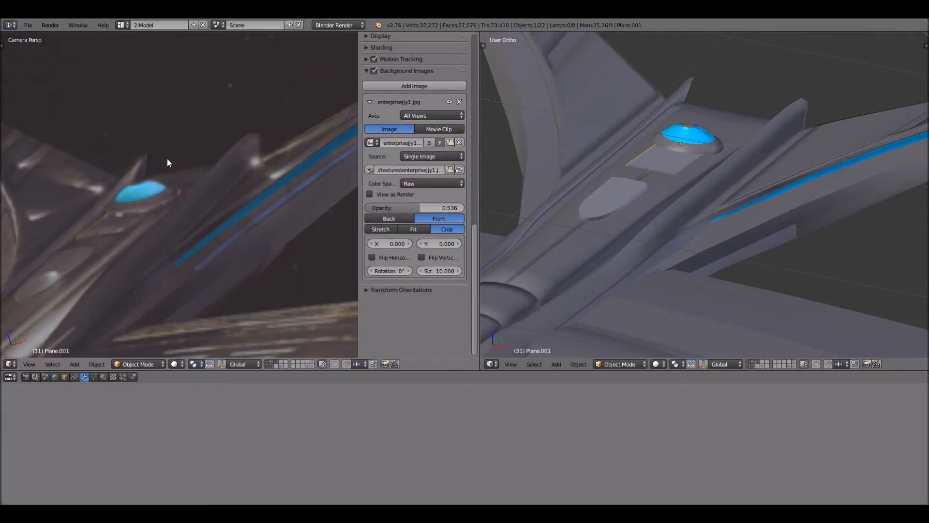
middle_click_drag(137, 179, 161, 200, "shift")
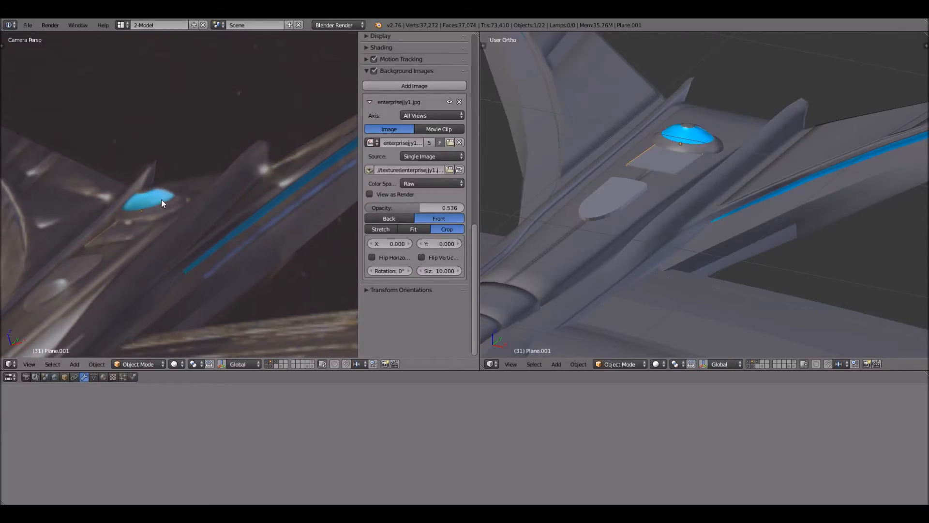
scroll(124, 202, "down", 5)
Examine how the curved pylon and its nacelle match the reference image in the camera view.
middle_click_drag(75, 202, 176, 200, "shift")
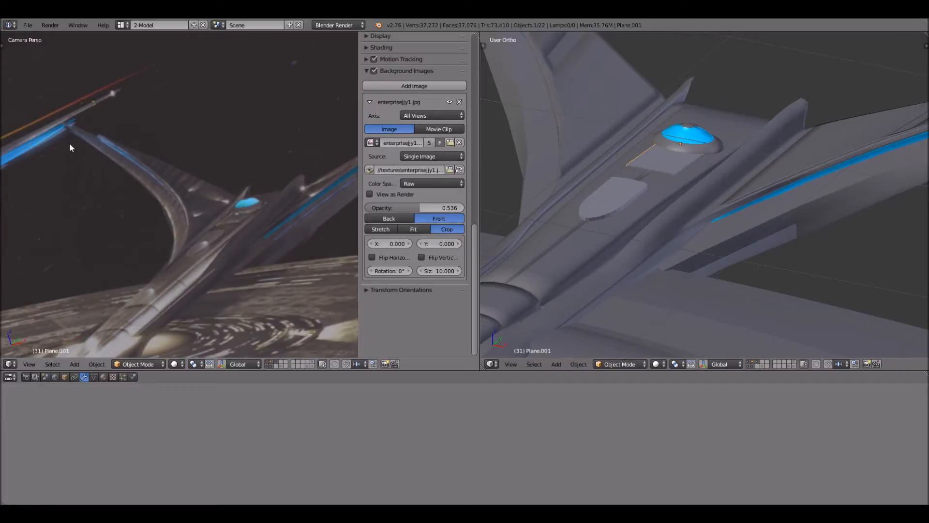
scroll(85, 135, "up", 4)
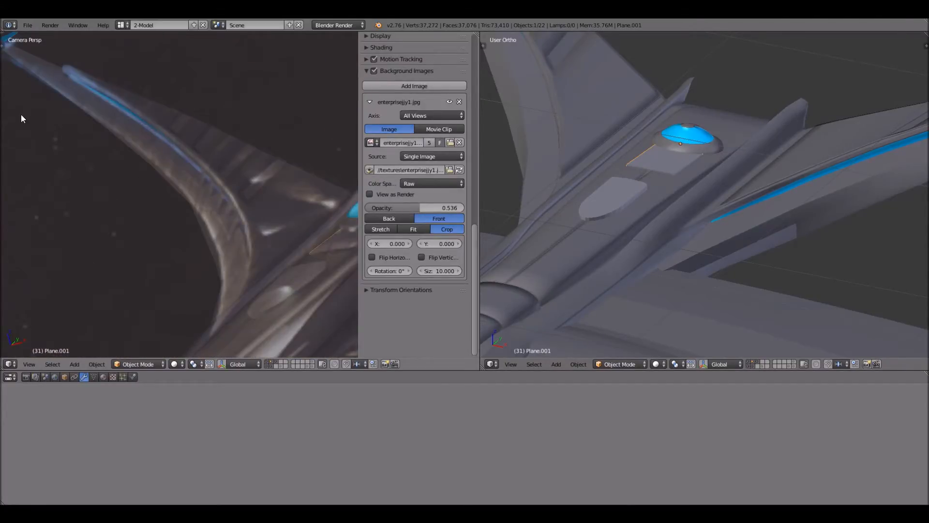
middle_click_drag(22, 114, 290, 246, "shift")
scroll(218, 174, "down", 9)
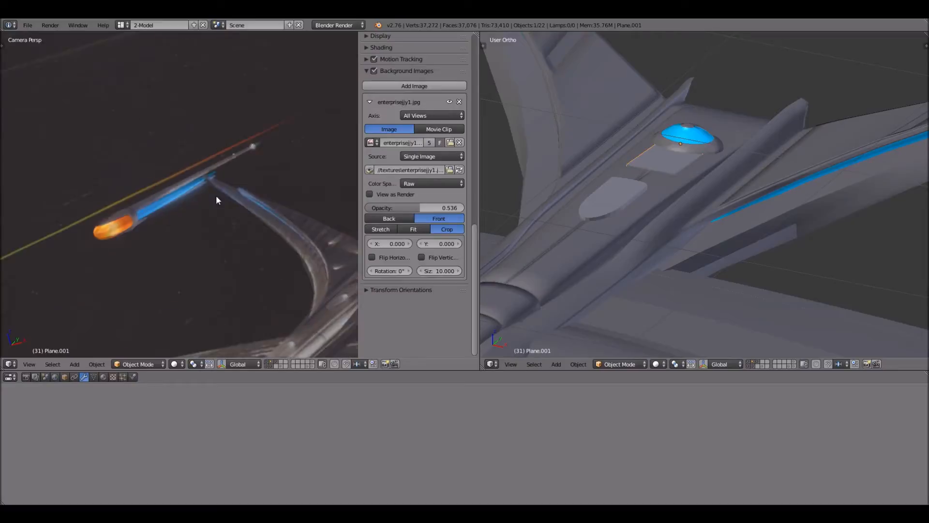
middle_click_drag(305, 234, 72, 217, "shift")
middle_click_drag(207, 225, 131, 291, "shift")
Examine the opposite nacelle's orange collector against the reference image up close.
scroll(215, 201, "up", 5)
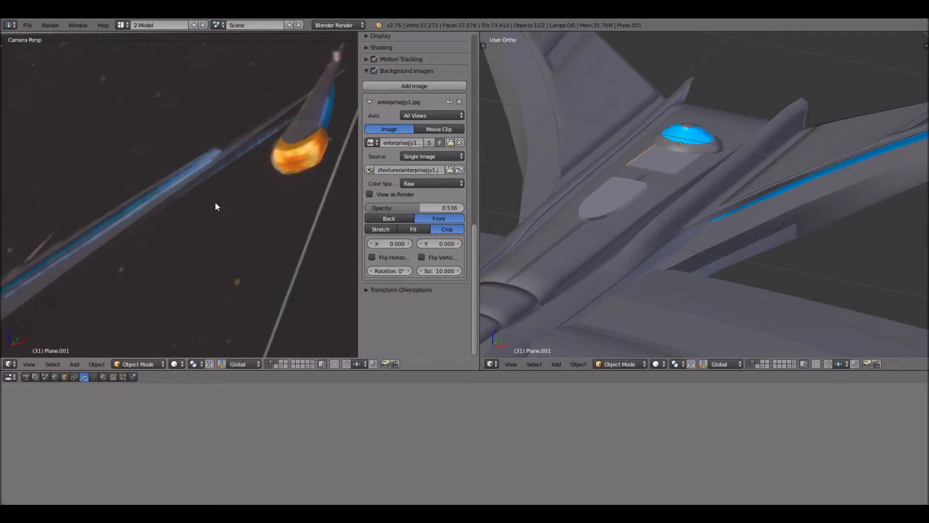
scroll(199, 172, "up", 2)
middle_click_drag(276, 150, 204, 174, "shift")
scroll(208, 169, "up", 1)
scroll(229, 130, "up", 2)
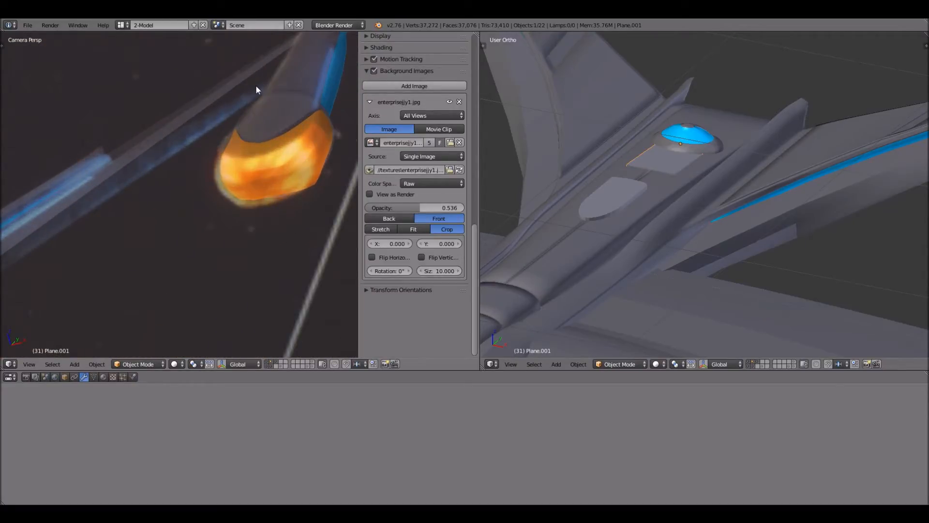
scroll(256, 110, "down", 1)
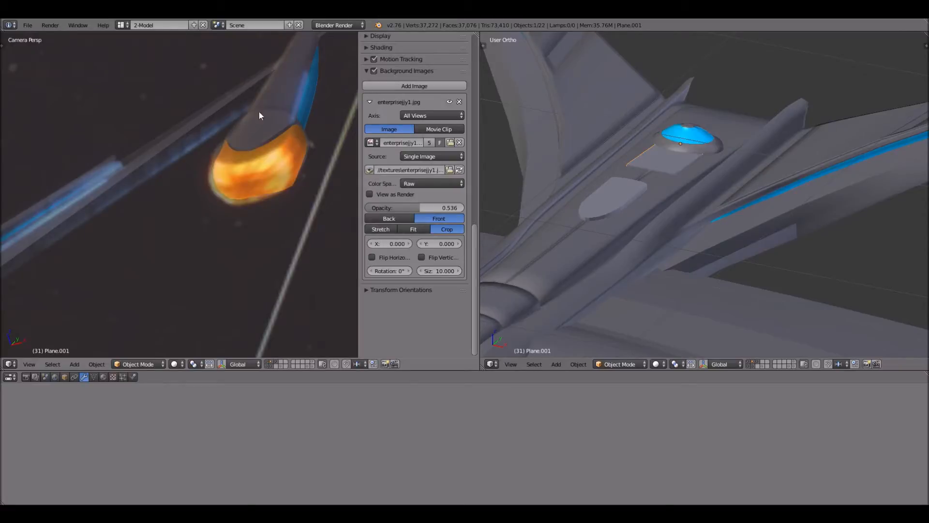
scroll(197, 211, "down", 1)
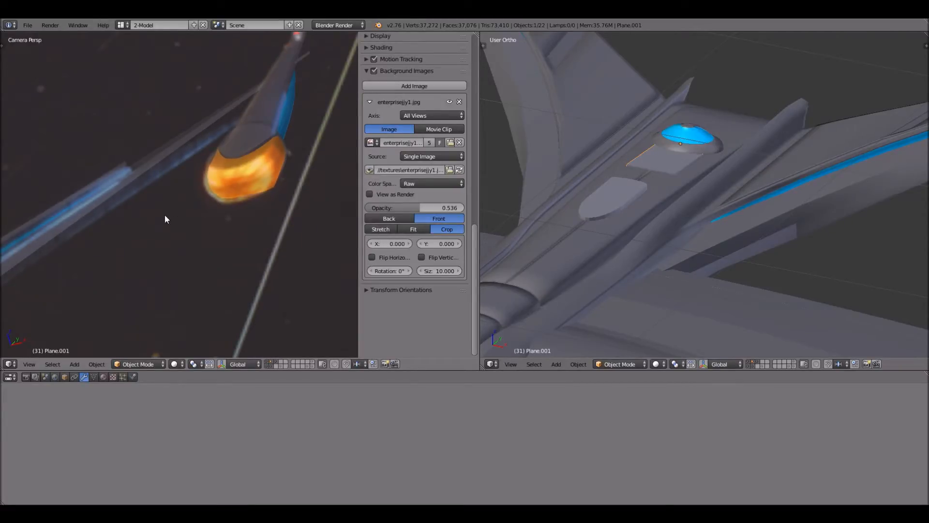
Follow the straight pylon's blue strips back to the hull and compare them with the reference image.
middle_click_drag(145, 227, 242, 151, "shift")
middle_click_drag(201, 186, 341, 104, "shift")
middle_click_drag(55, 205, 261, 124, "shift")
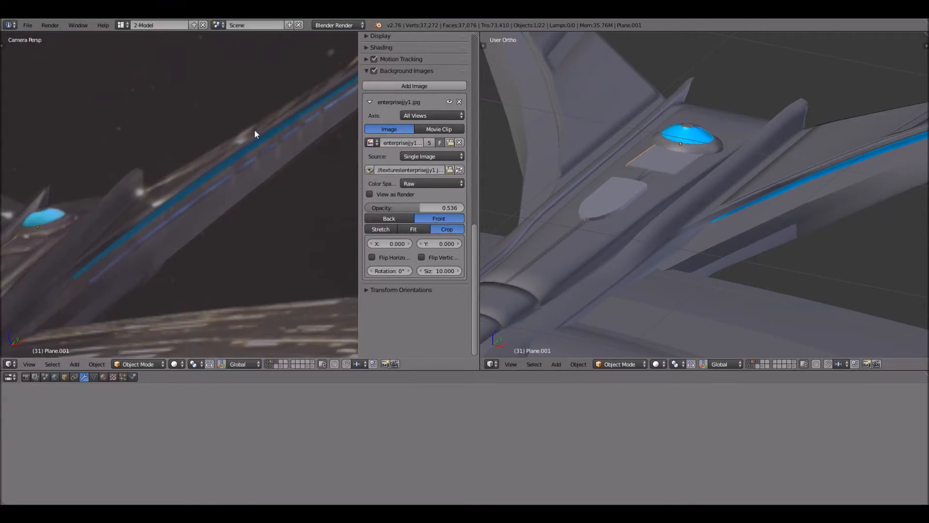
middle_click_drag(150, 254, 189, 242, "shift")
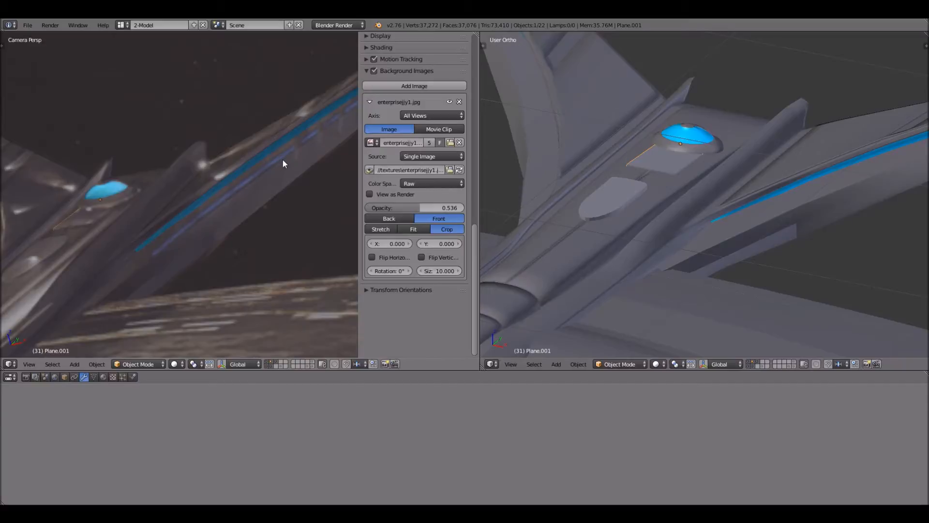
Adjust the reference image's opacity to 0.571 and then 0.464 while comparing the curved pylon.
mouse_move(419, 208)
left_mouse_down()
mouse_move(380, 208)
mouse_move(423, 208)
left_mouse_up()
middle_click_drag(173, 226, 215, 220, "shift")
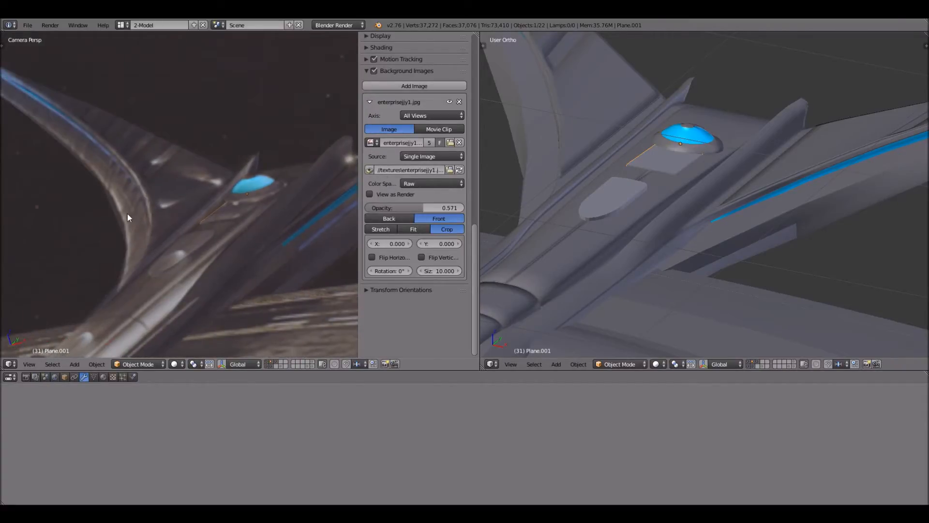
scroll(83, 147, "up", 4)
left_click_drag(434, 212, 411, 208)
middle_click_drag(68, 145, 142, 192, "shift")
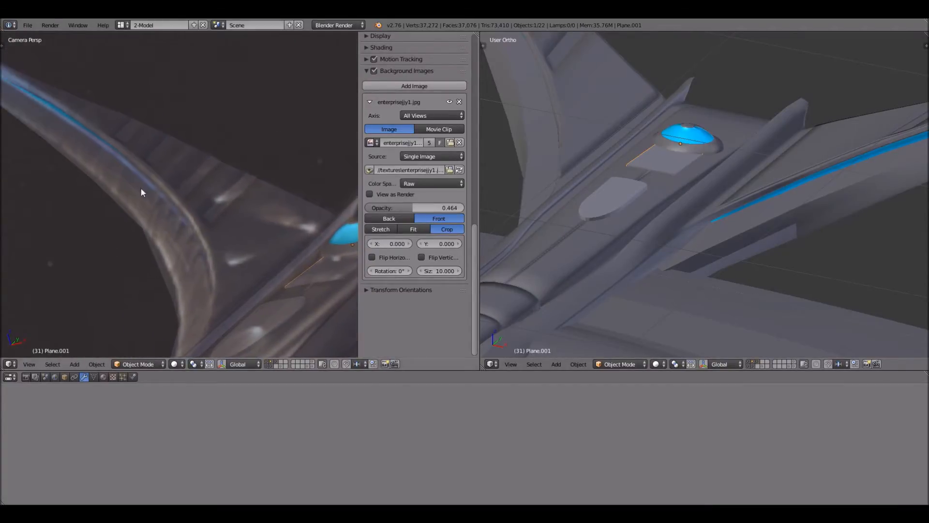
scroll(188, 249, "down", 5)
scroll(218, 262, "up", 7)
Raise the reference image's opacity to 0.842, then reduce it to 0.577 to compare the curved pylon's details.
left_click_drag(424, 209, 449, 208)
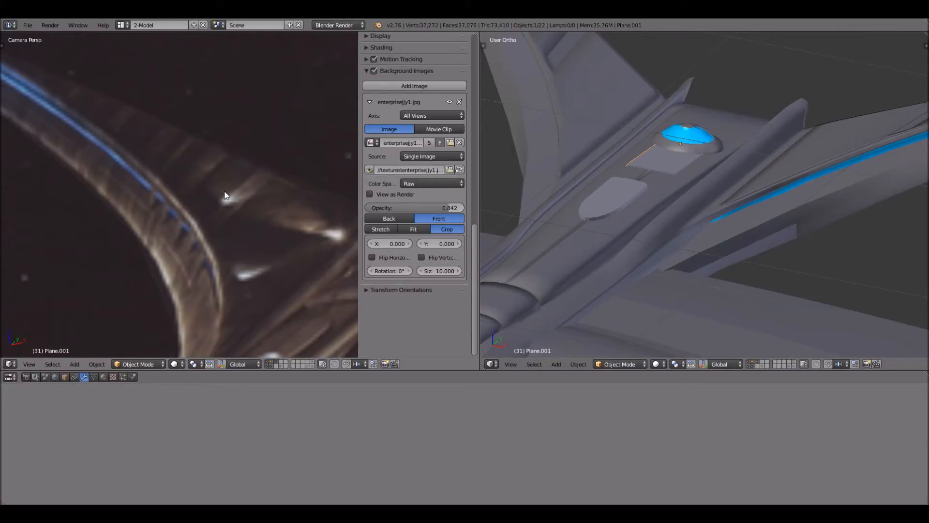
mouse_move(452, 209)
left_mouse_down()
mouse_move(368, 210)
mouse_move(444, 209)
left_mouse_up()
scroll(213, 206, "down", 5)
scroll(237, 212, "up", 5)
mouse_move(440, 207)
left_mouse_down()
mouse_move(382, 207)
mouse_move(446, 207)
mouse_move(405, 207)
mouse_move(424, 207)
left_mouse_up()
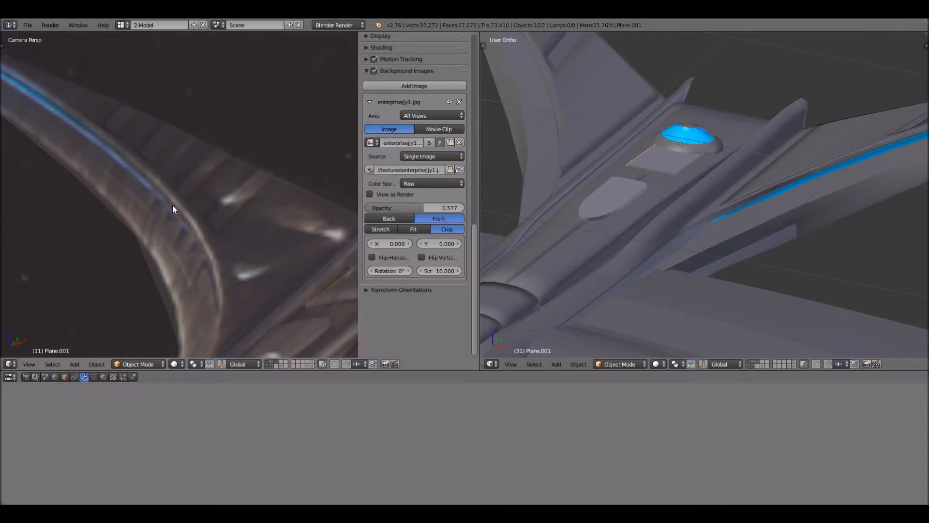
Examine the saucer's front edge and the tip of its blue strip against the reference image.
scroll(297, 259, "down", 4)
mouse_move(249, 269)
middle_mouse_down("shift")
mouse_move(265, 182)
mouse_move(286, 137)
middle_mouse_up("shift")
middle_click_drag(161, 277, 321, 132, "shift")
middle_click_drag(238, 251, 178, 111, "shift")
scroll(205, 289, "up", 2)
scroll(205, 291, "up", 2)
middle_click_drag(213, 227, 137, 241, "shift")
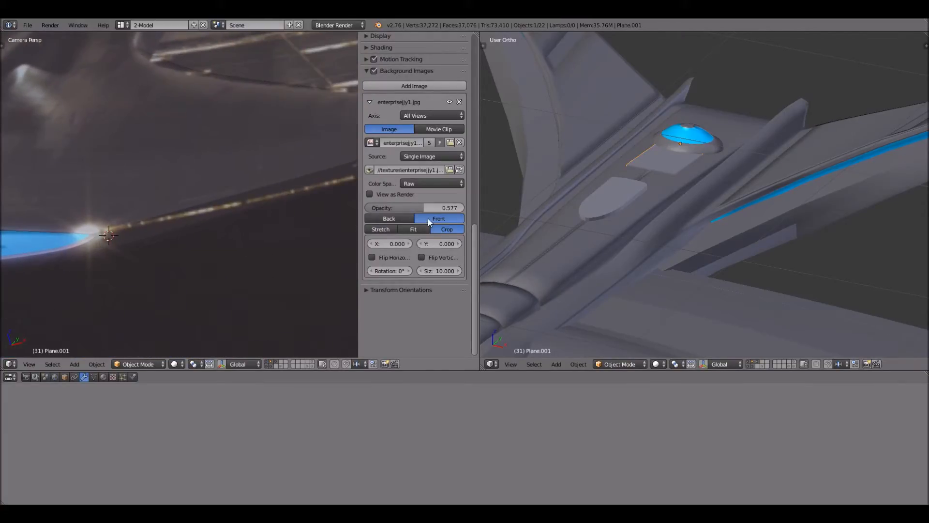
Set the reference image's opacity to 0.597, 1.000 and then 0.255 while comparing the corner of the hull's front section.
mouse_move(456, 208)
left_mouse_down()
mouse_move(395, 208)
mouse_move(455, 208)
left_mouse_up()
middle_click_drag(248, 226, 96, 231, "shift")
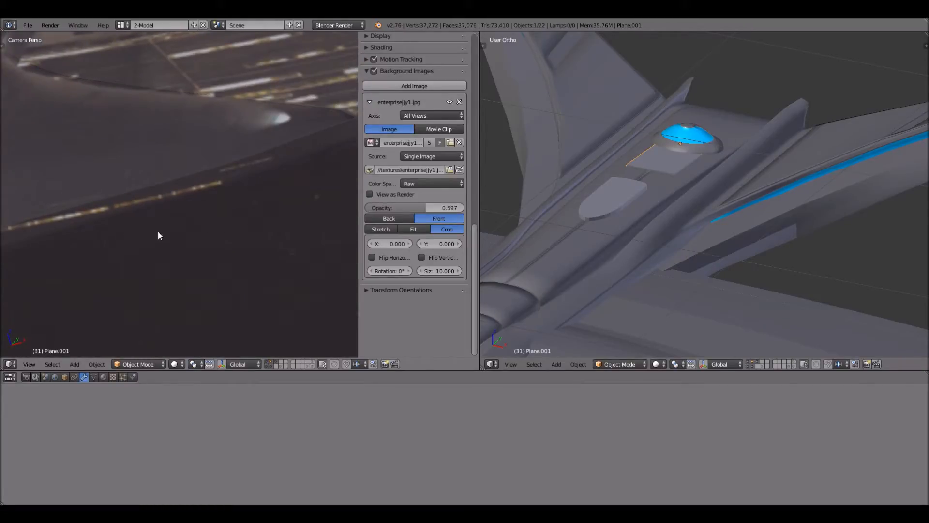
middle_click_drag(243, 225, 125, 249, "shift")
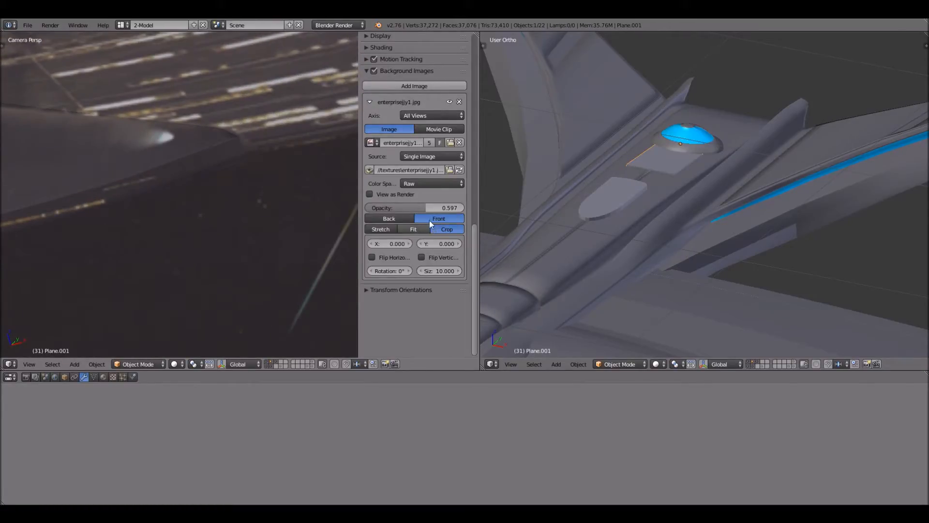
left_click_drag(428, 208, 466, 208)
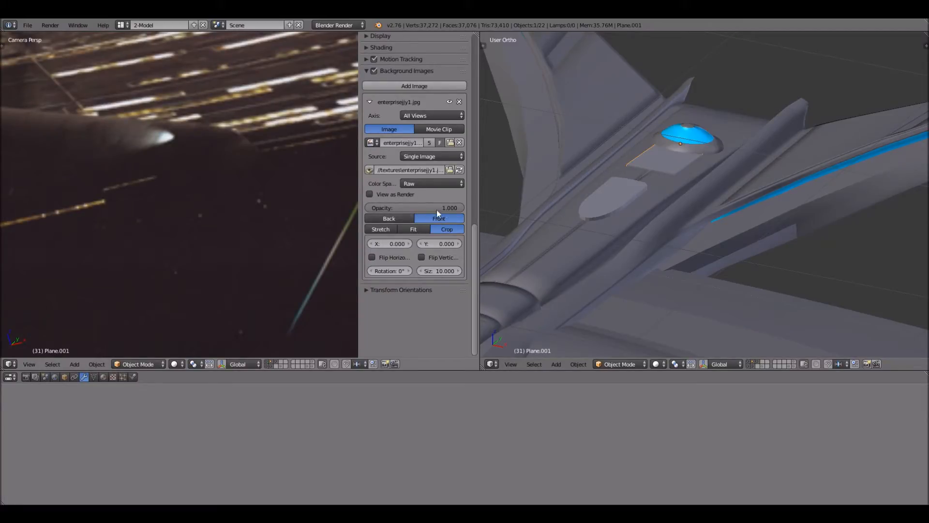
left_click_drag(446, 208, 393, 207)
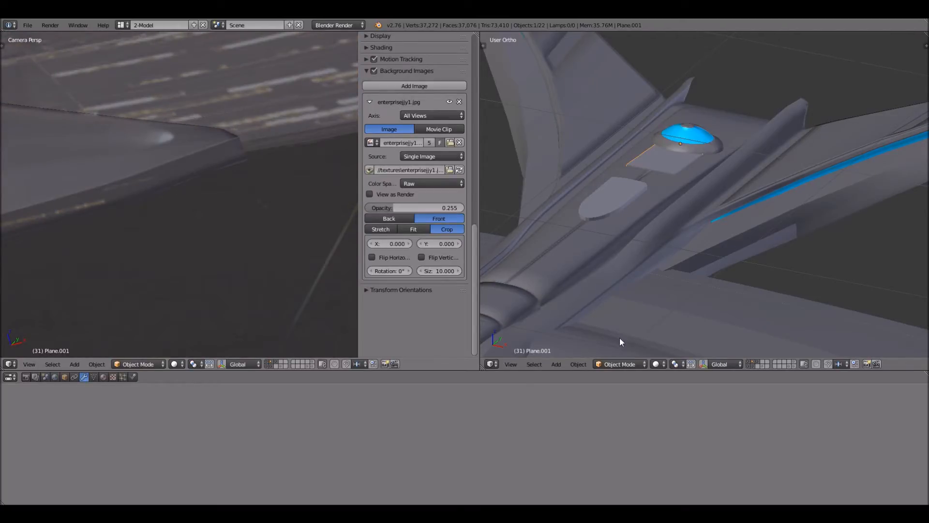
Examine the model's front section around the blue strip and swept corner from several angles in the perspective-free view.
scroll(561, 352, "down", 1)
scroll(721, 303, "down", 7)
middle_click_drag(747, 316, 837, 307)
scroll(666, 300, "up", 6)
middle_click_drag(660, 312, 744, 123, "shift")
middle_click_drag(716, 211, 676, 224)
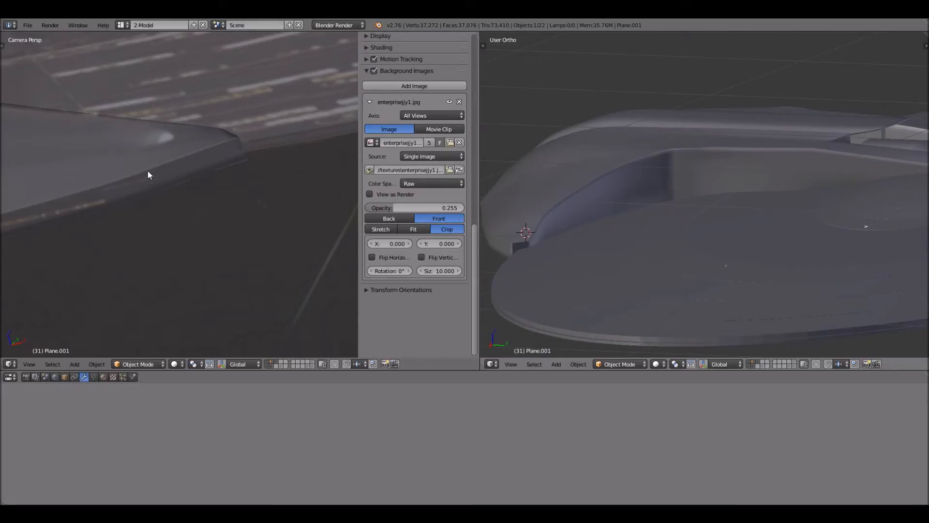
middle_click_drag(589, 241, 757, 249)
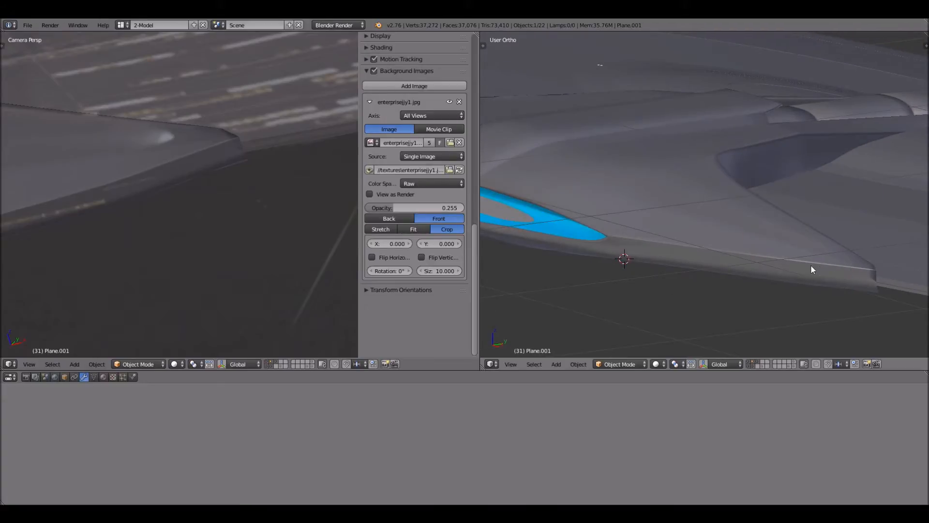
middle_click_drag(698, 221, 718, 222)
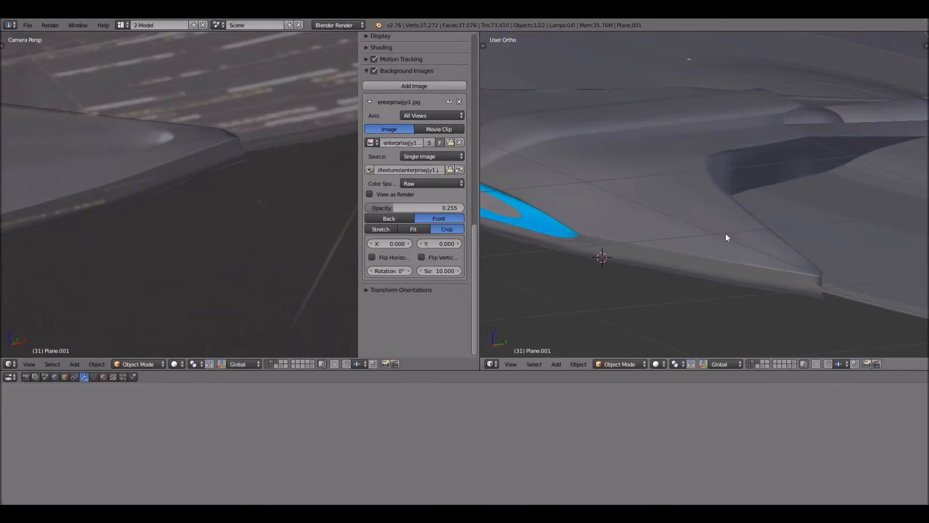
middle_click_drag(611, 185, 606, 181)
scroll(606, 181, "down", 5)
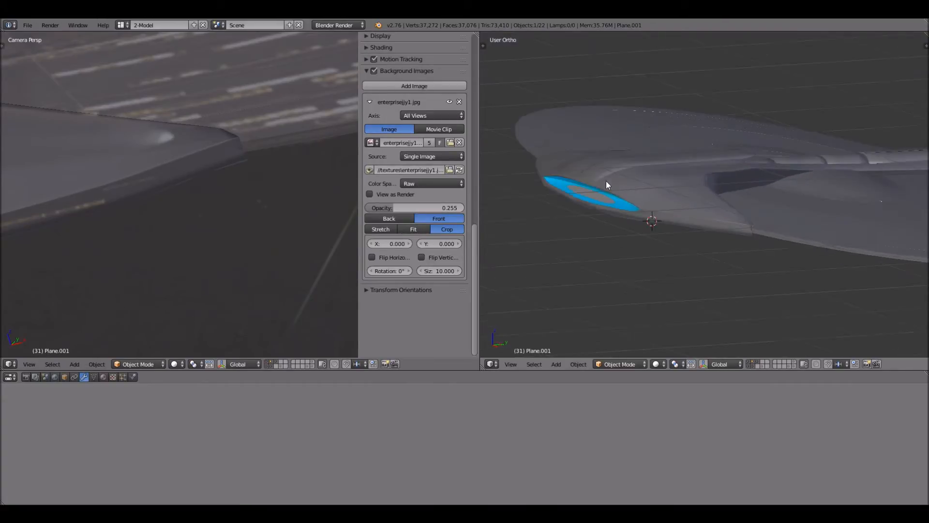
scroll(606, 181, "down", 1)
Raise the reference image's opacity to 0.449 and then 0.974 to inspect the lit window rows along the saucer's near edge.
mouse_move(399, 209)
left_mouse_down()
mouse_move(458, 209)
mouse_move(413, 207)
left_mouse_up()
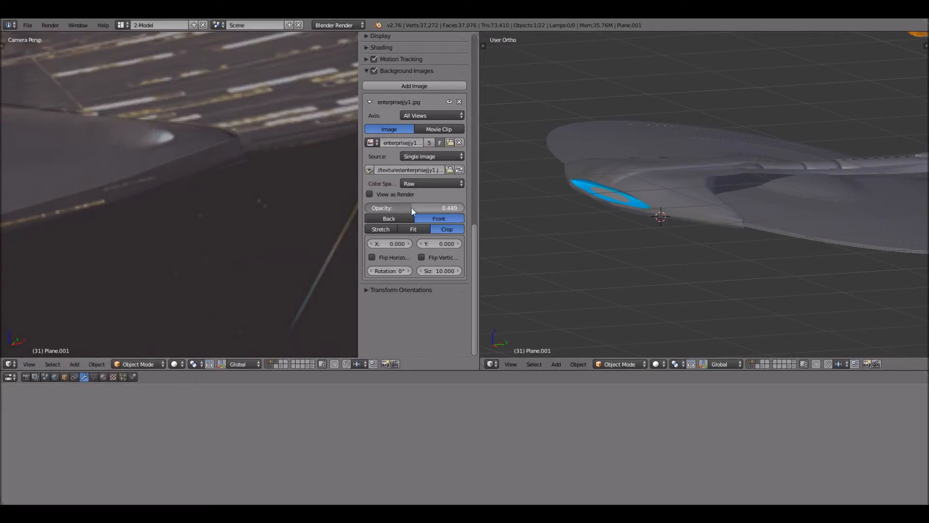
left_click_drag(420, 209, 462, 209)
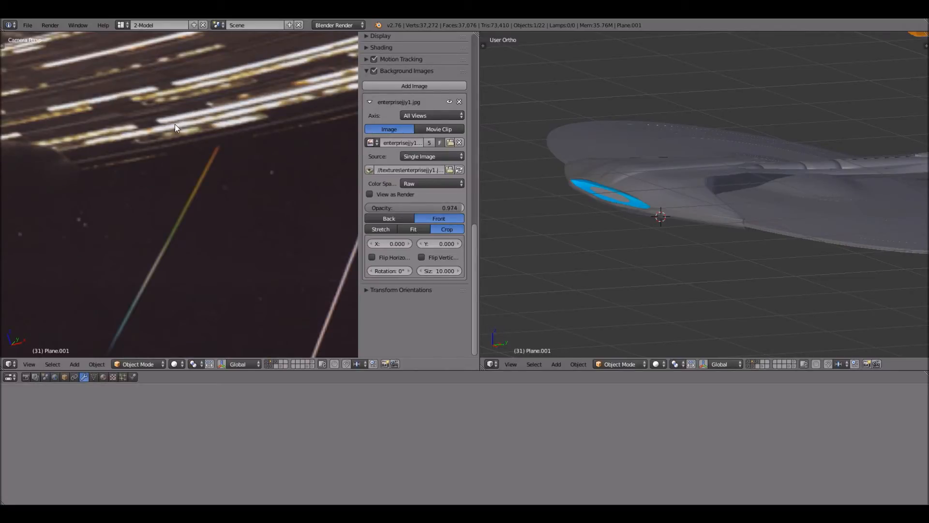
scroll(184, 140, "down", 1)
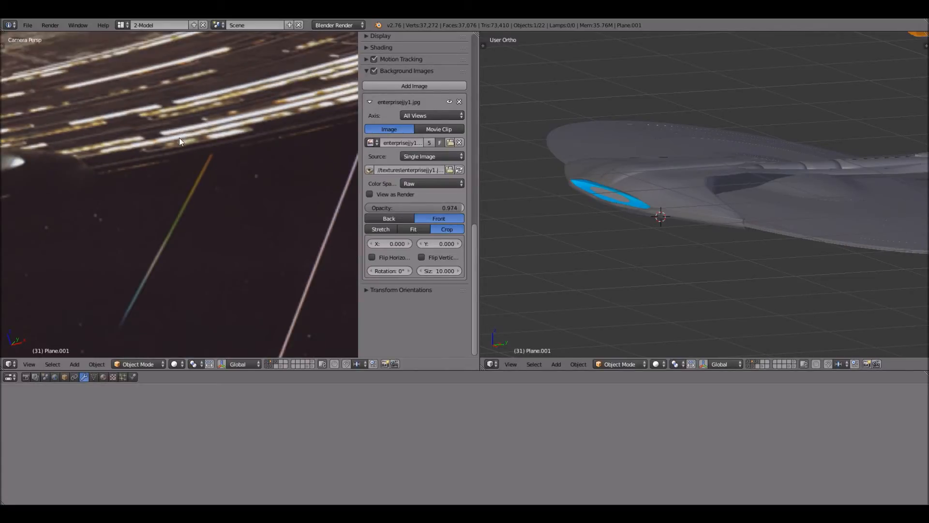
scroll(179, 138, "down", 1)
middle_click_drag(179, 137, 166, 211, "shift")
scroll(184, 184, "up", 2)
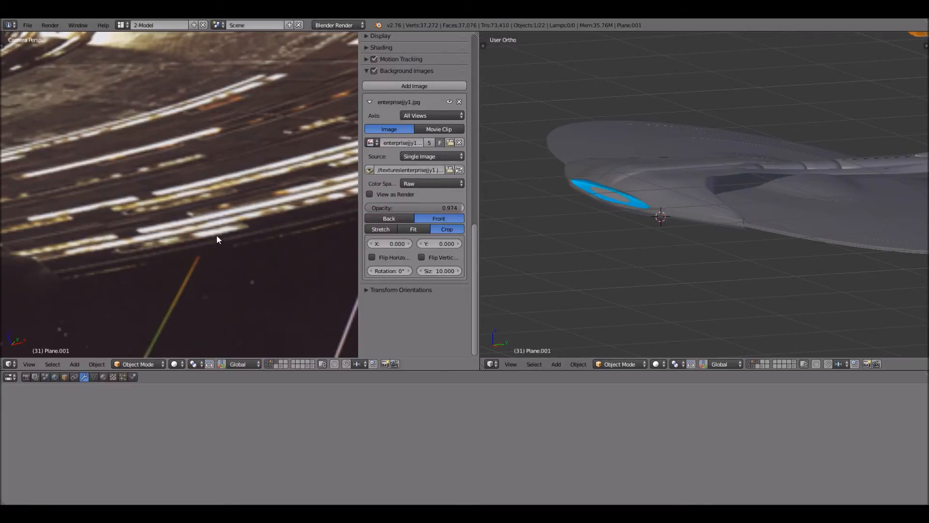
scroll(236, 218, "down", 5)
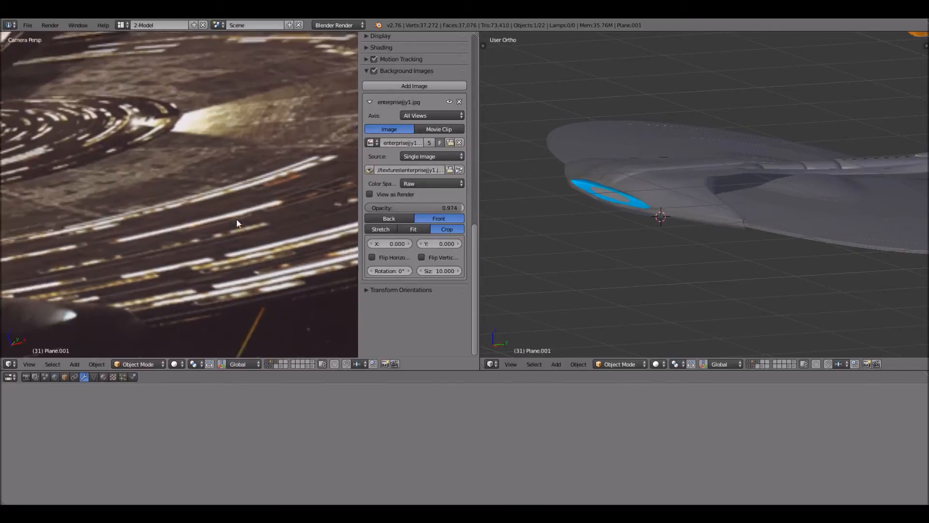
scroll(212, 221, "up", 3)
scroll(212, 220, "down", 3)
middle_click_drag(260, 252, 149, 212, "shift")
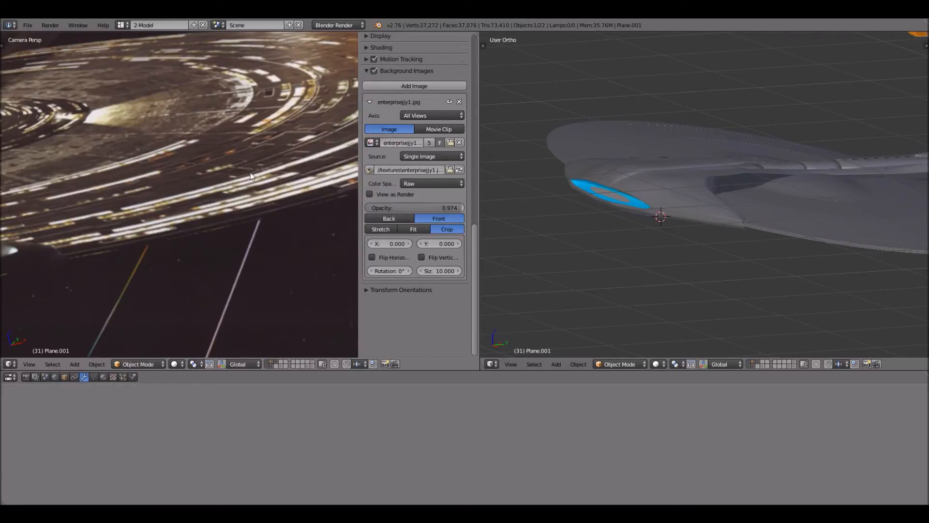
Examine the reference image's concentric window rings across the saucer out to its far rim.
scroll(110, 179, "down", 1)
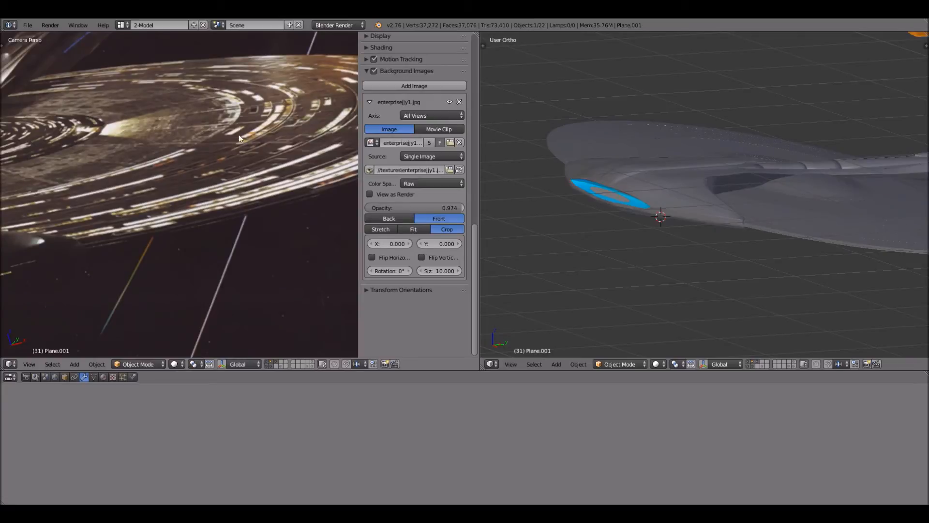
scroll(233, 144, "up", 3)
middle_click_drag(262, 125, 152, 203, "shift")
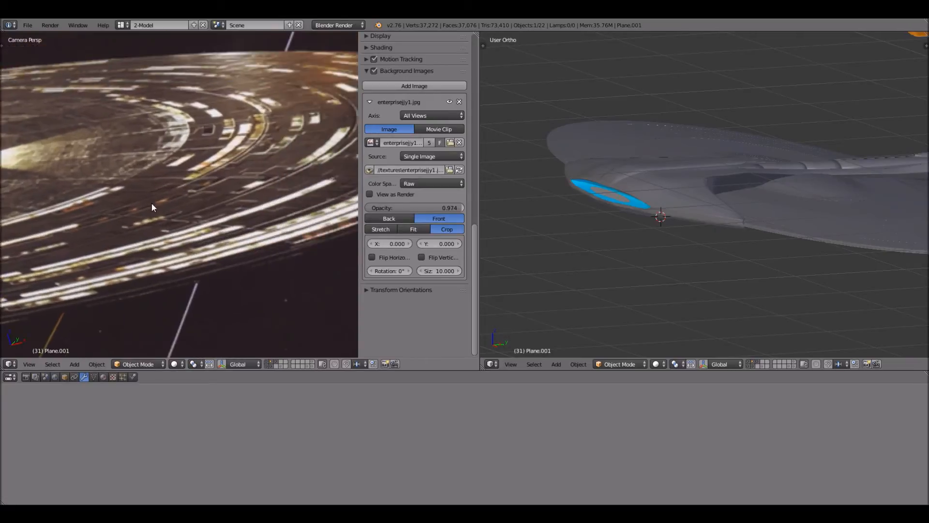
scroll(180, 180, "up", 2)
scroll(203, 138, "up", 2)
middle_click_drag(203, 137, 170, 194, "shift")
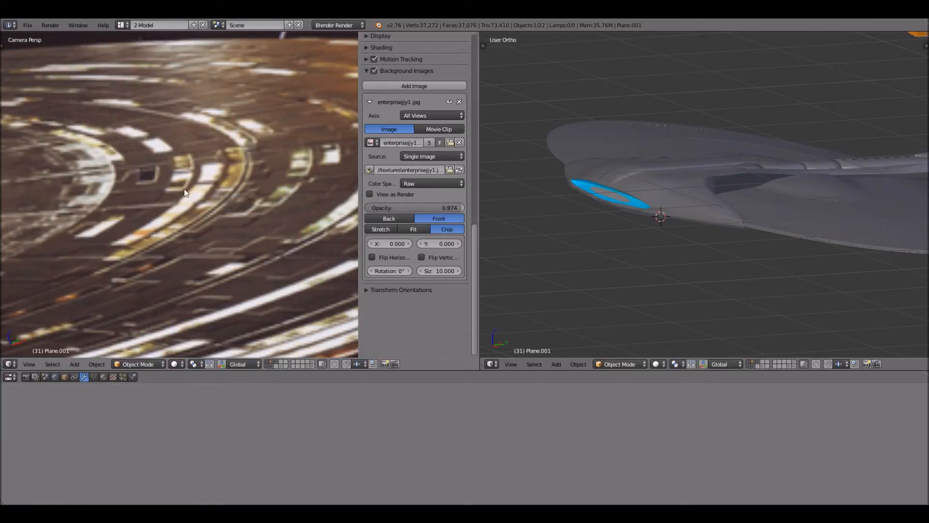
scroll(209, 191, "down", 3)
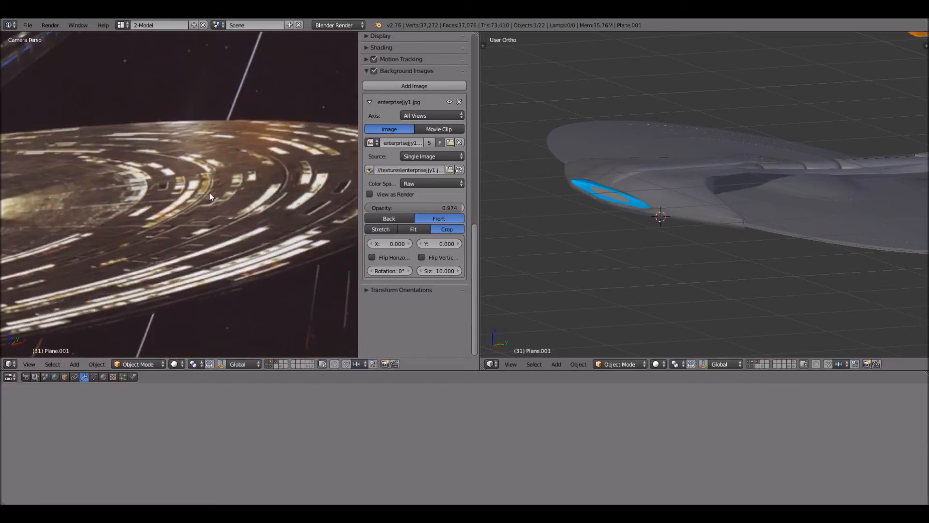
middle_click_drag(226, 196, 184, 197, "shift")
scroll(202, 169, "up", 2)
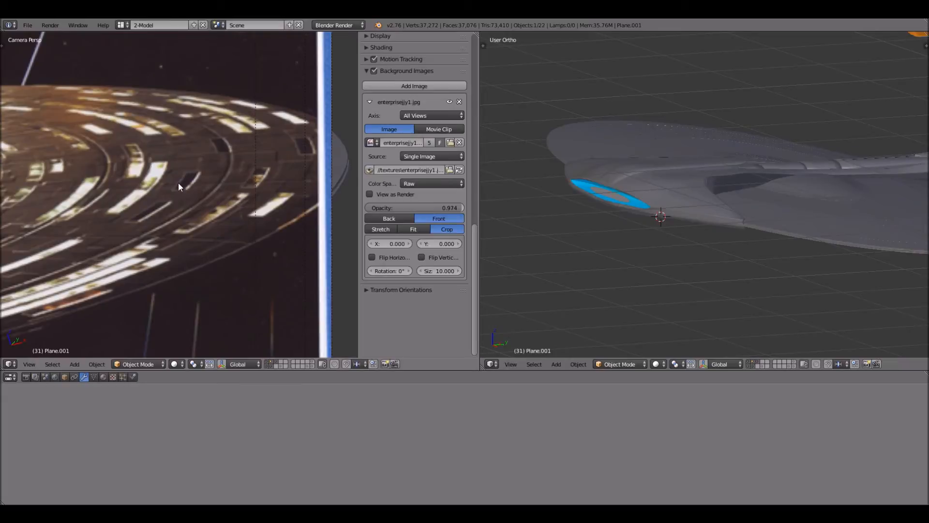
Set the reference image's opacity to 0.311, 0.750 and then 0.444 while comparing the straight pylon's blue strip near the nacelle.
scroll(145, 163, "down", 2)
middle_click_drag(194, 186, 346, 237, "shift")
mouse_move(108, 210)
middle_mouse_down("shift")
mouse_move(198, 232)
mouse_move(175, 239)
middle_mouse_up("shift")
middle_click_drag(180, 179, 107, 217, "shift")
scroll(242, 169, "up", 3)
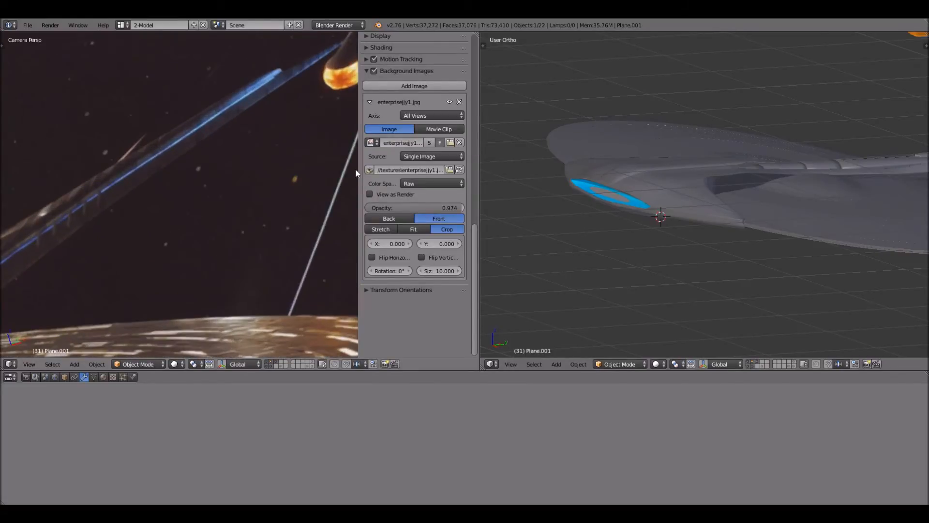
scroll(355, 169, "up", 1)
left_click_drag(447, 207, 382, 207)
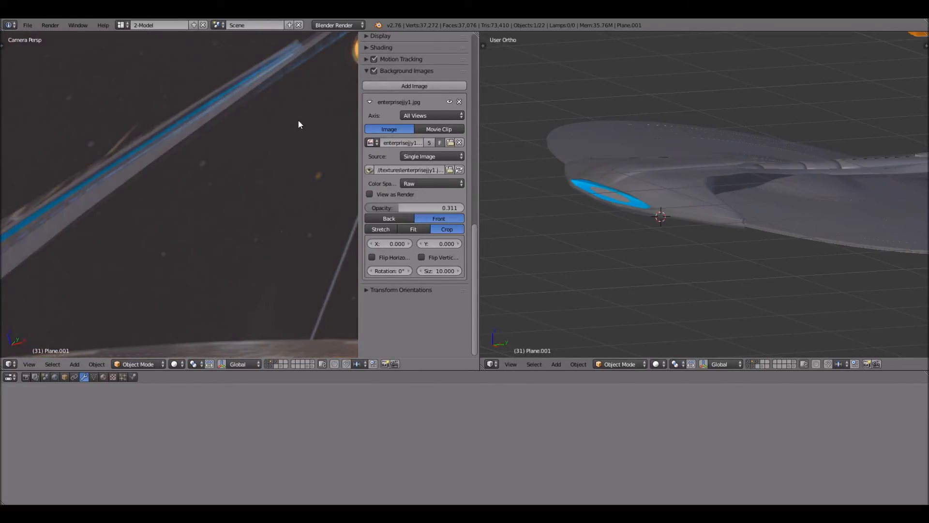
middle_click_drag(284, 130, 234, 168, "shift")
left_click_drag(393, 207, 439, 207)
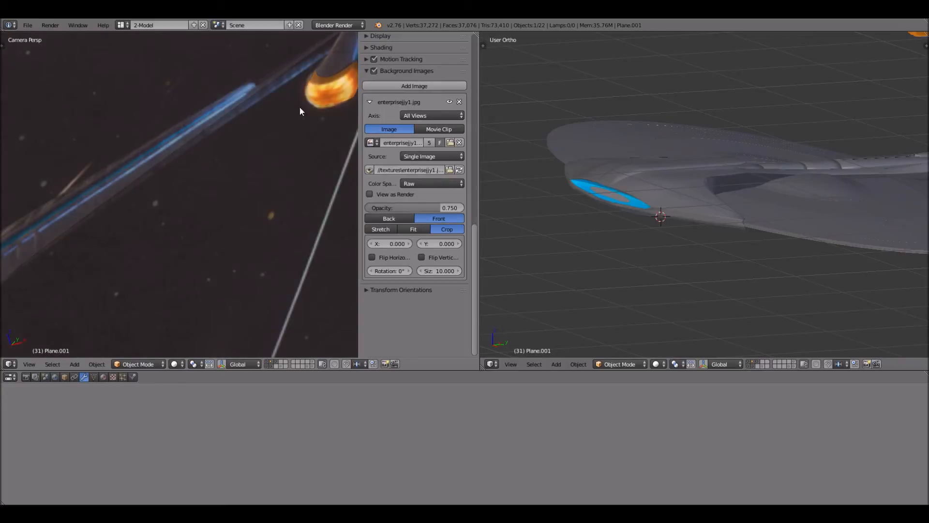
middle_click_drag(289, 185, 250, 202, "shift")
left_click_drag(439, 208, 409, 208)
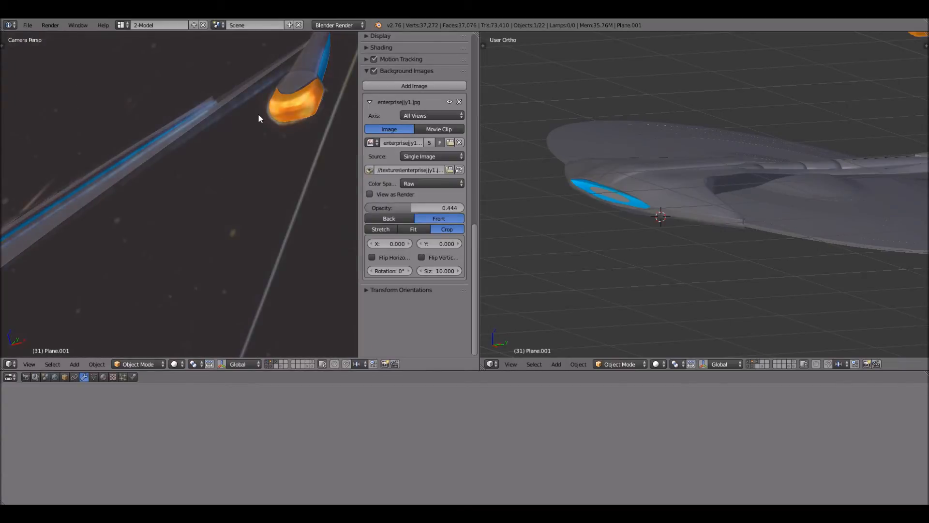
Follow the straight pylon from its orange-tipped nacelle back to the hull against the reference, and bring the whole model into view alongside.
middle_click_drag(259, 116, 241, 209, "shift")
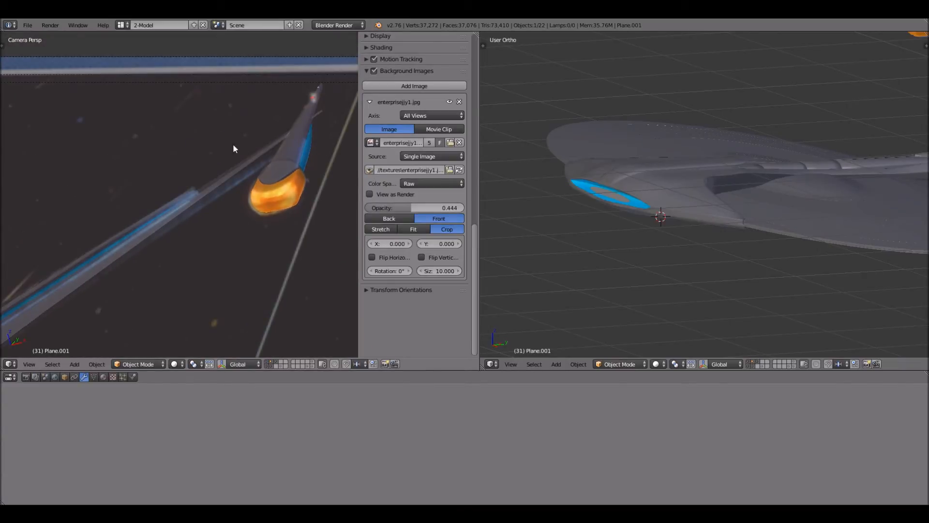
middle_click_drag(162, 206, 334, 114, "shift")
middle_click_drag(162, 242, 351, 104, "shift")
scroll(219, 171, "down", 3)
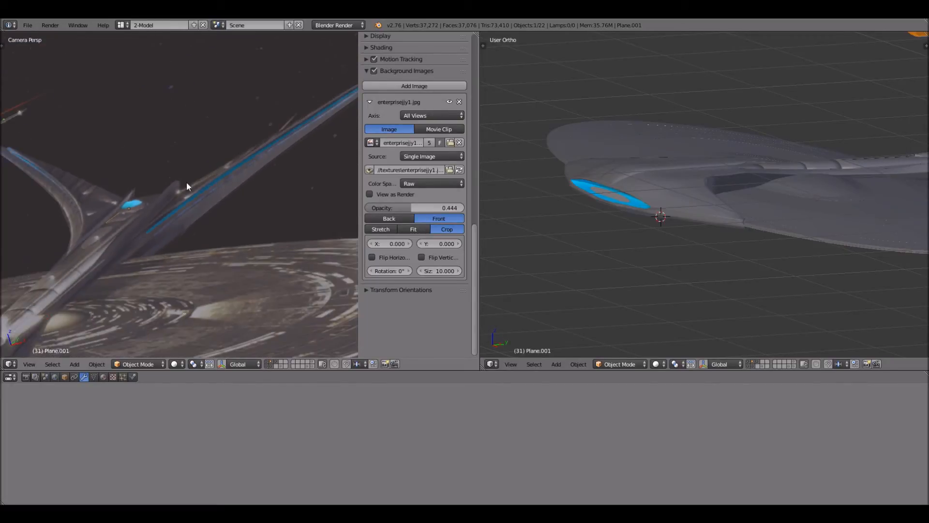
scroll(176, 223, "down", 2)
scroll(818, 219, "down", 5)
middle_click_drag(710, 196, 676, 260, "shift")
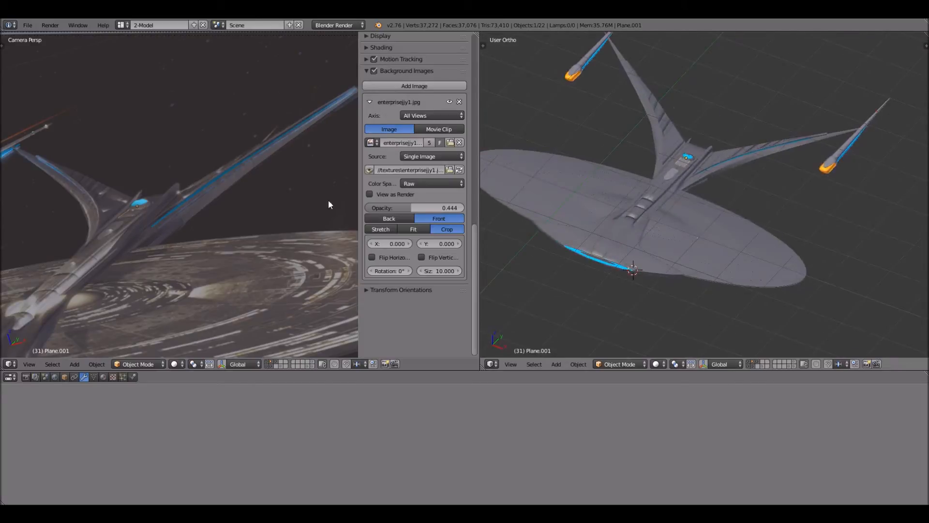
scroll(146, 225, "up", 5)
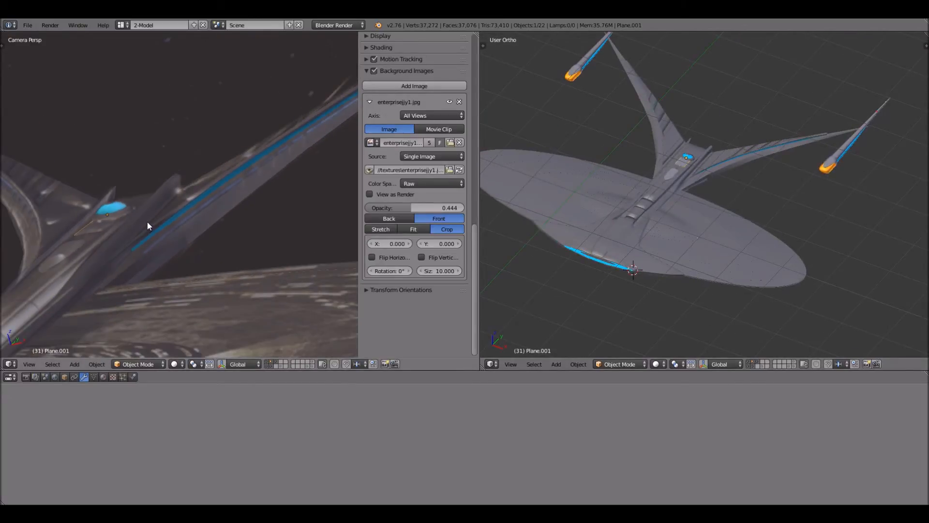
Inspect the whole starship from above, from the front and around to the rear of the hull.
middle_click_drag(625, 225, 632, 208)
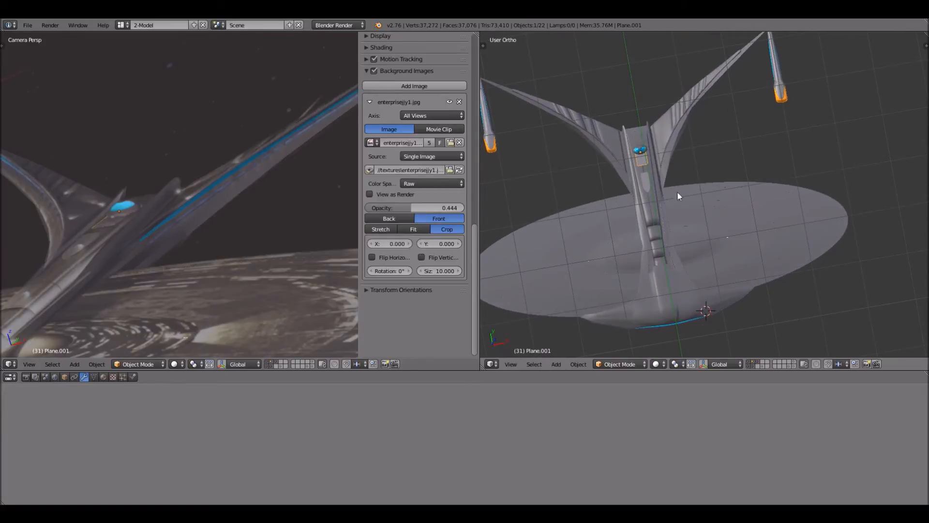
middle_click_drag(88, 225, 152, 212)
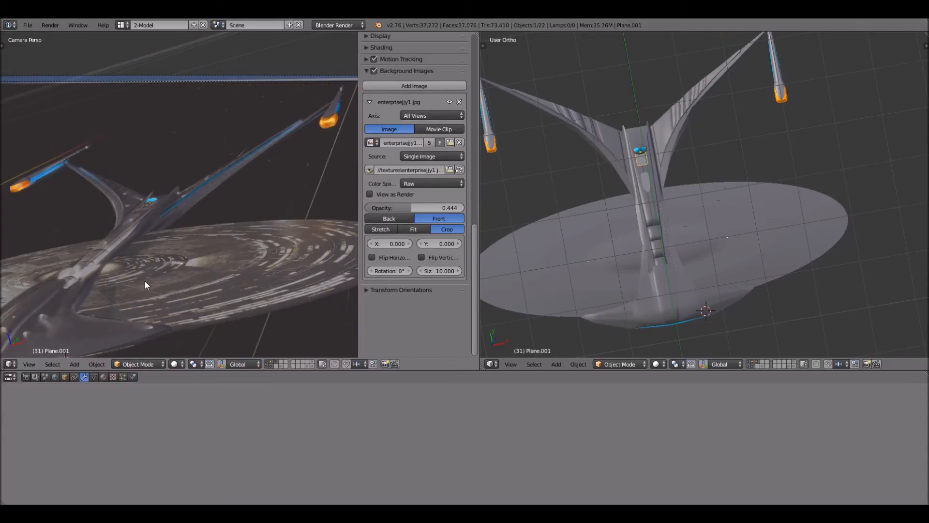
scroll(264, 291, "down", 1)
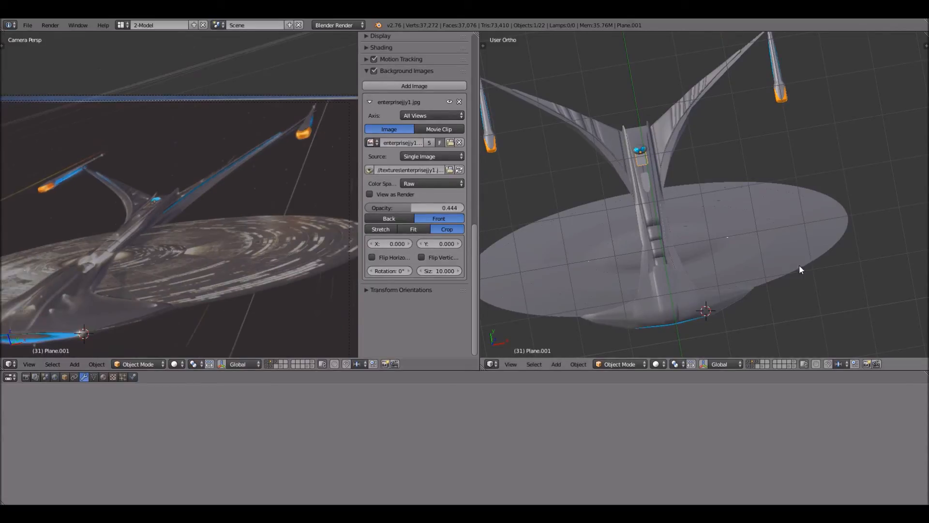
middle_click_drag(801, 262, 795, 270)
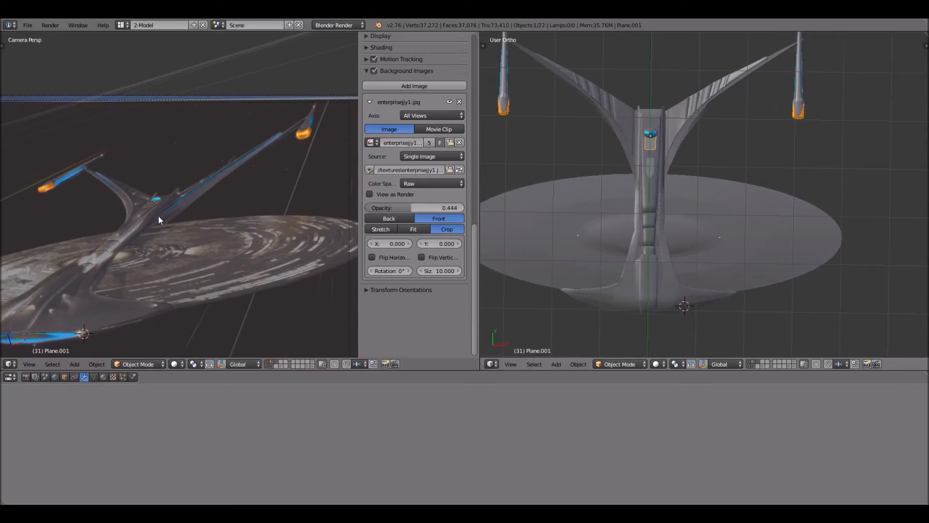
middle_click_drag(859, 228, 651, 235)
scroll(758, 235, "up", 3)
middle_click_drag(774, 242, 778, 262)
middle_click_drag(843, 263, 767, 259)
Compare the blue dome and the base of the straight pylon's blue strip with the reference image up close.
scroll(199, 246, "up", 5)
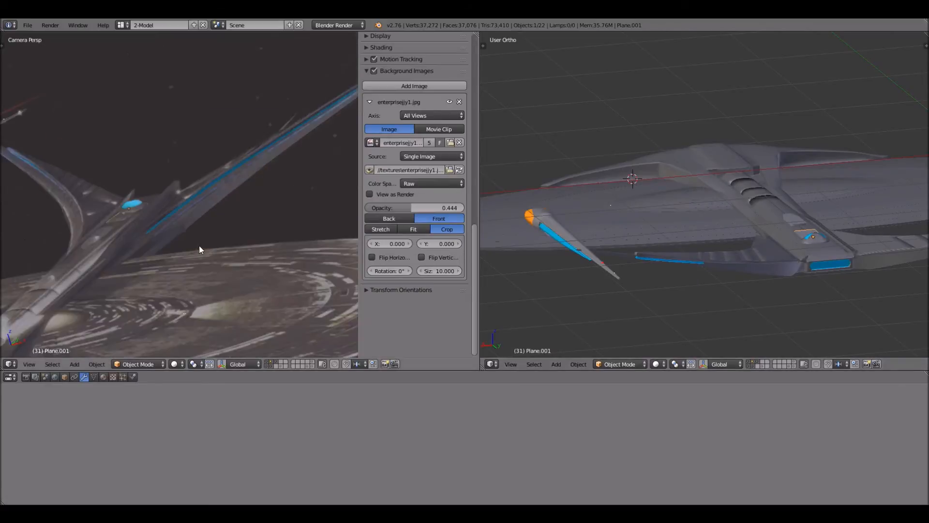
middle_click_drag(216, 260, 228, 216, "shift")
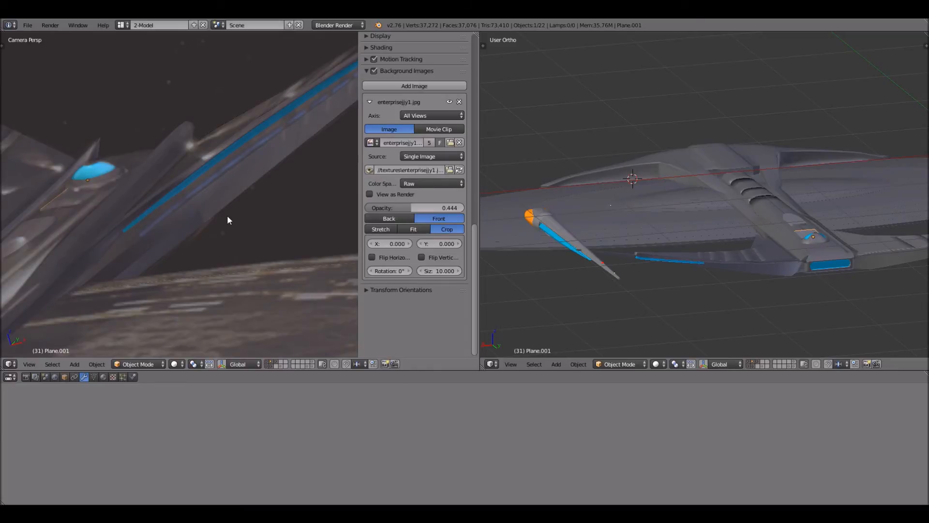
middle_click_drag(195, 220, 281, 241, "shift")
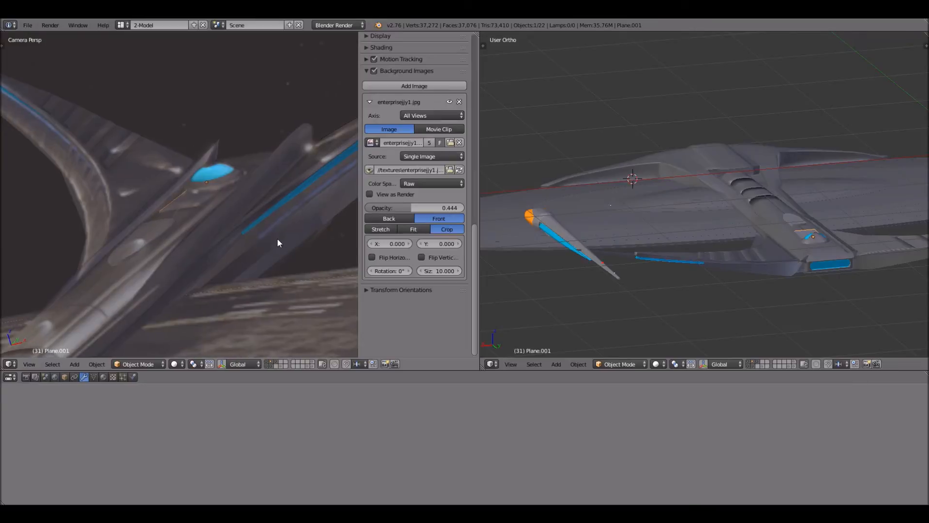
middle_click_drag(291, 243, 192, 251, "shift")
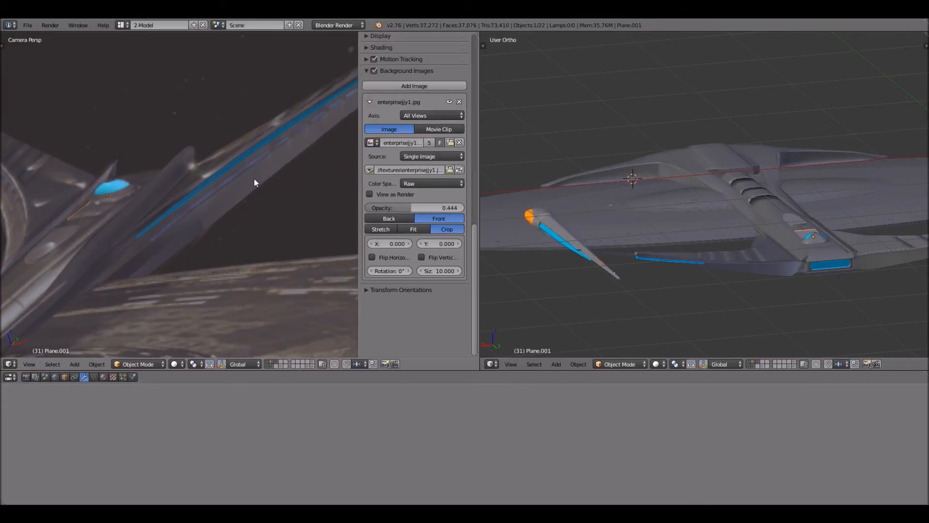
Examine the dome, the panels below it and the pylon roots from above for comparison with the reference image.
middle_click_drag(664, 242, 833, 273)
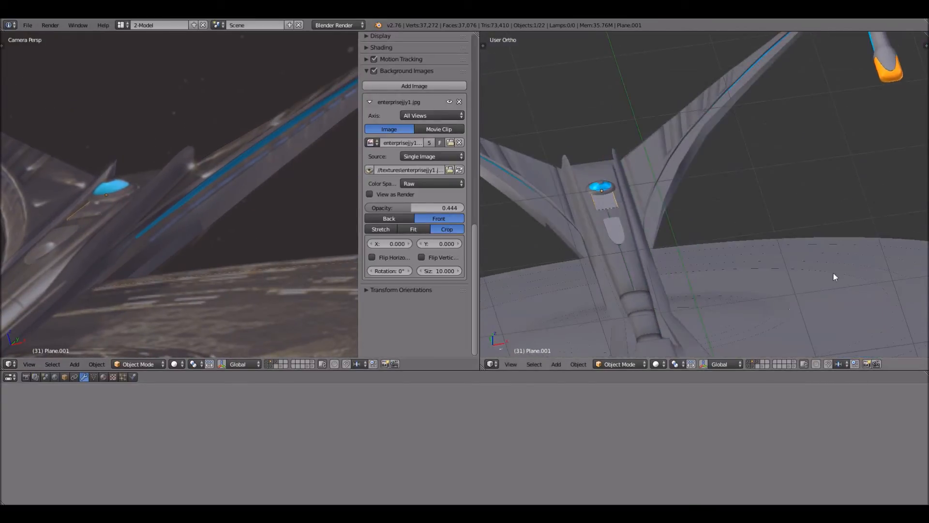
middle_click_drag(875, 299, 704, 234)
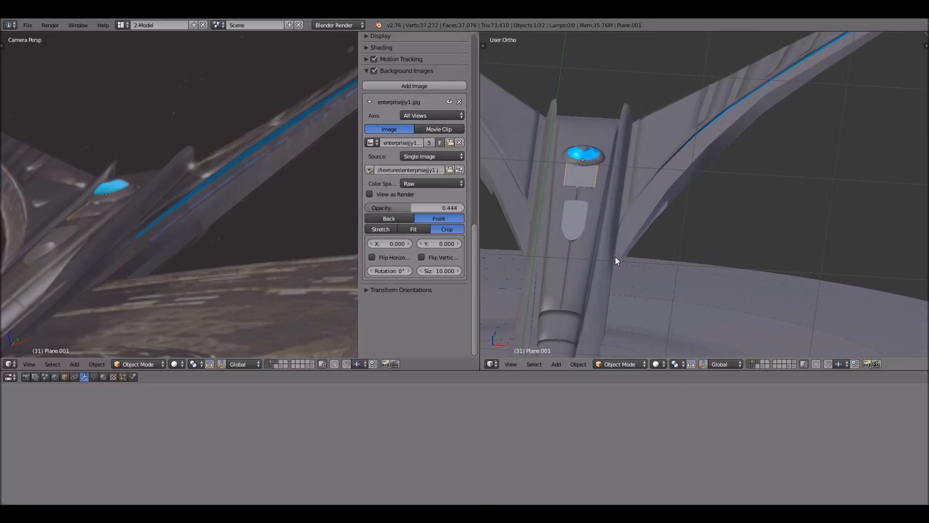
middle_click_drag(615, 257, 637, 294)
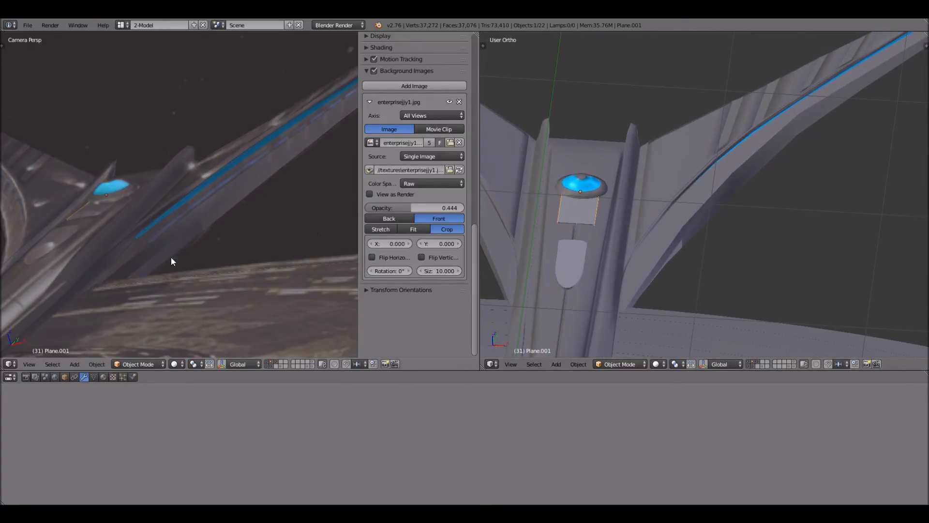
middle_click_drag(771, 248, 728, 264)
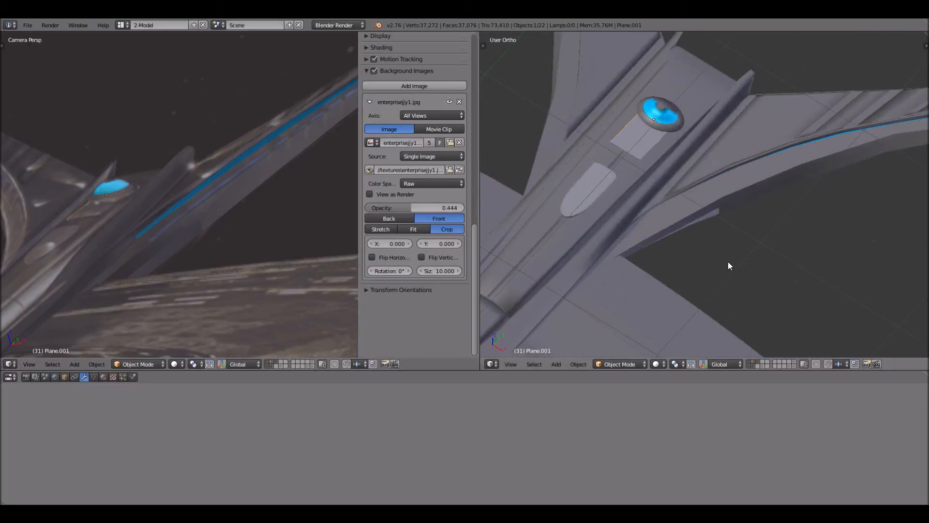
Show the starship in Rendered shading and inspect its hull, pylons and nacelles from above.
left_click(659, 364)
left_click(680, 299)
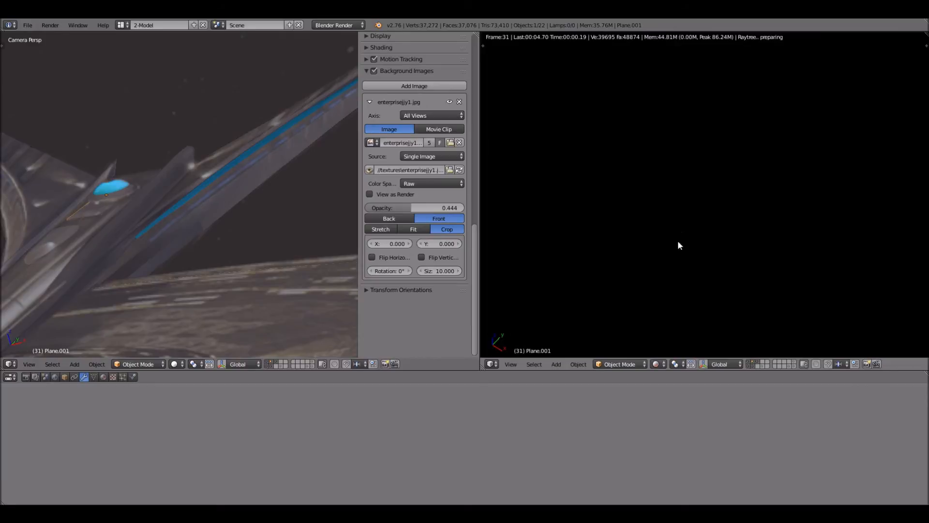
middle_click_drag(767, 262, 718, 260)
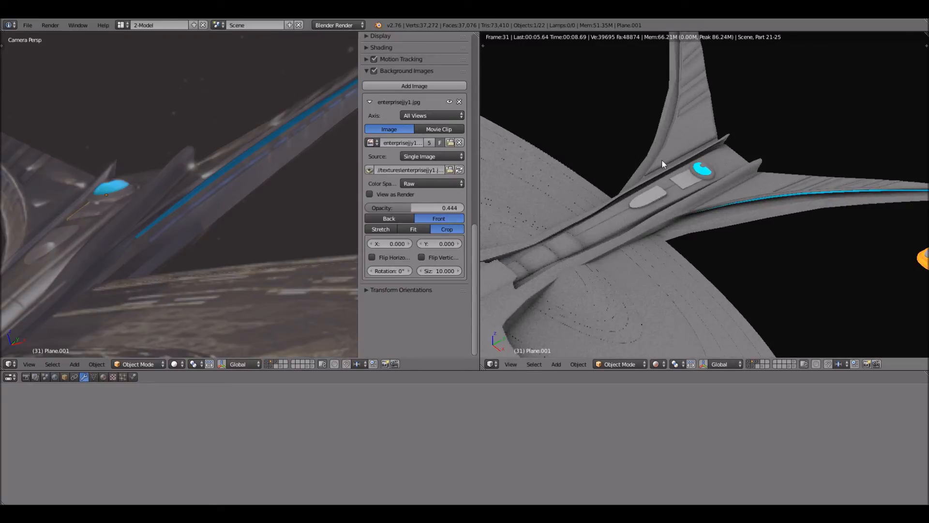
middle_click_drag(618, 215, 590, 278)
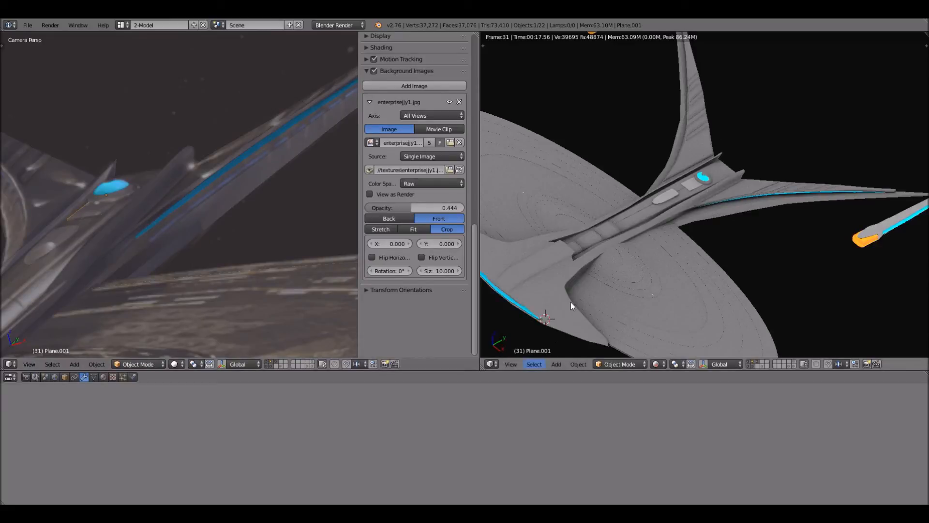
scroll(566, 303, "down", 2)
Examine the rendered starship in front view, focusing on the tip of the blue front strip and the pylon's blue strip.
left_click(511, 364)
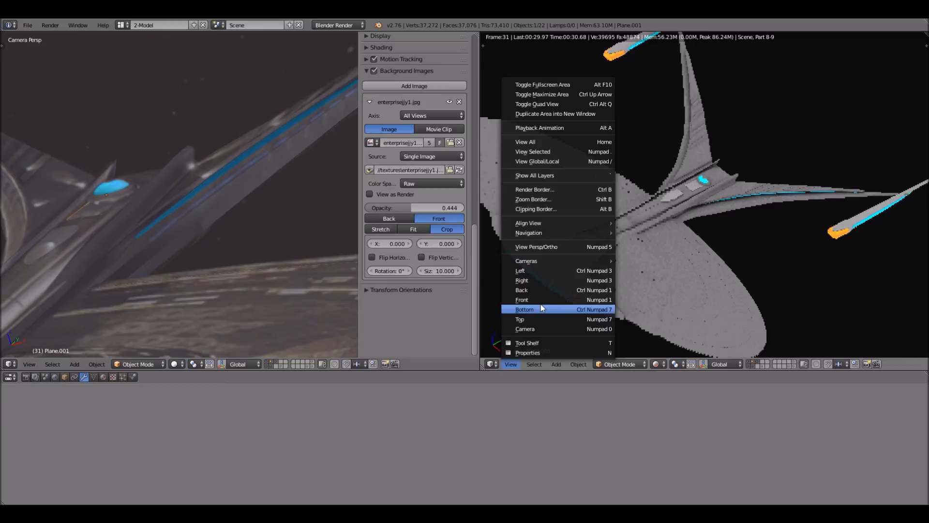
left_click(541, 306)
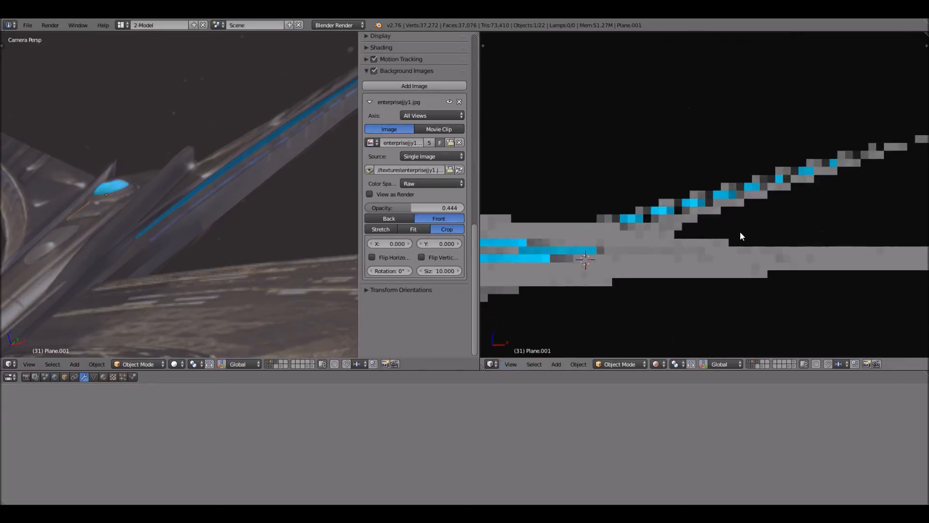
scroll(631, 275, "up", 4)
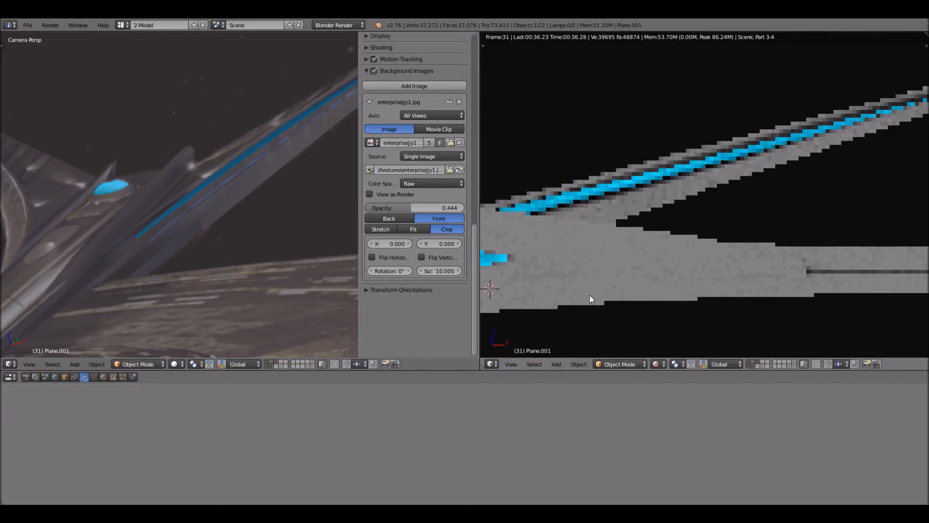
scroll(722, 290, "up", 3)
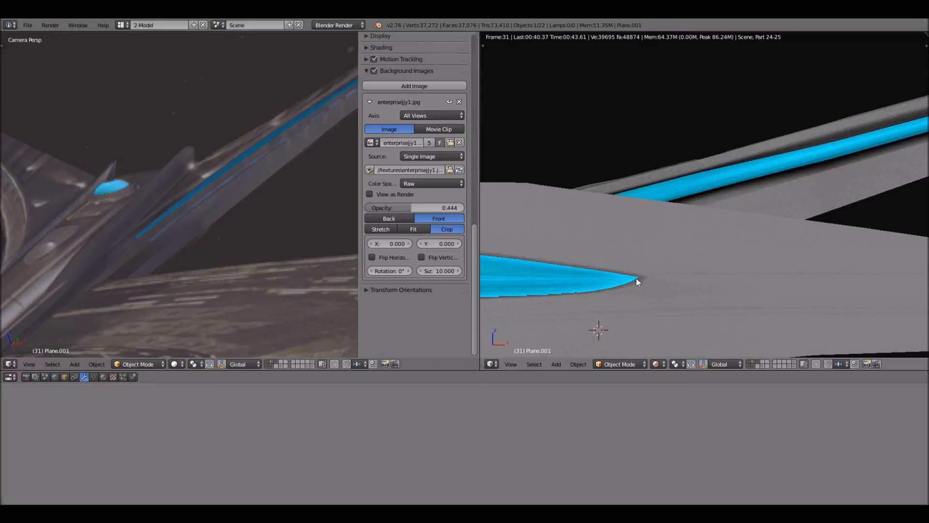
scroll(594, 264, "down", 4)
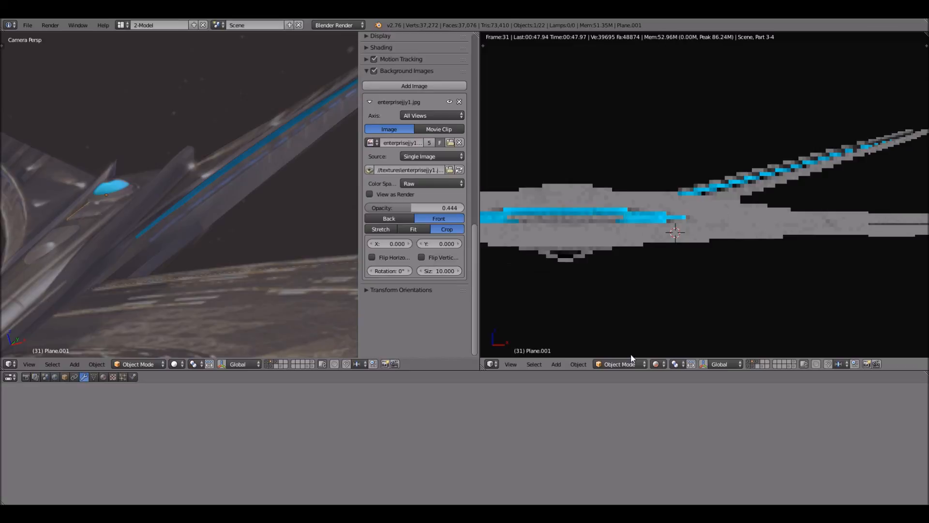
Return the model viewport to Solid shading in the front view.
left_click(656, 364)
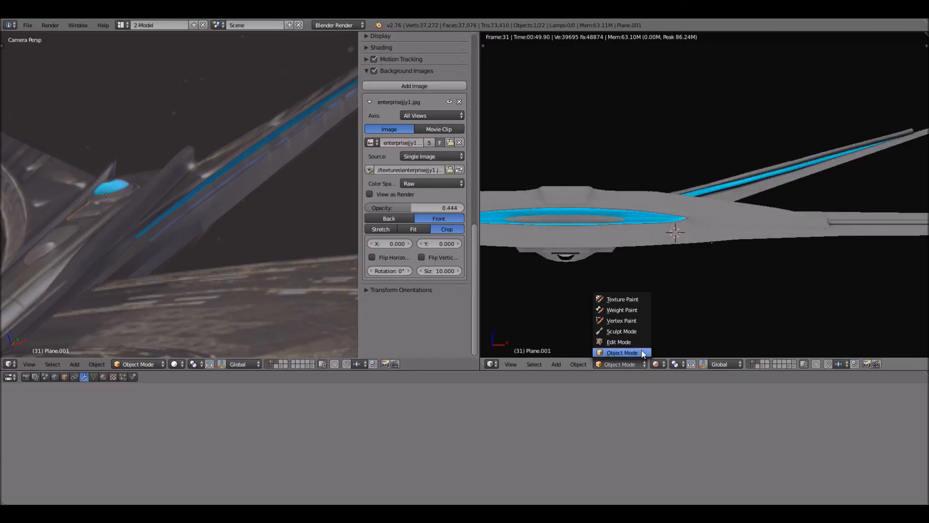
left_click(660, 364)
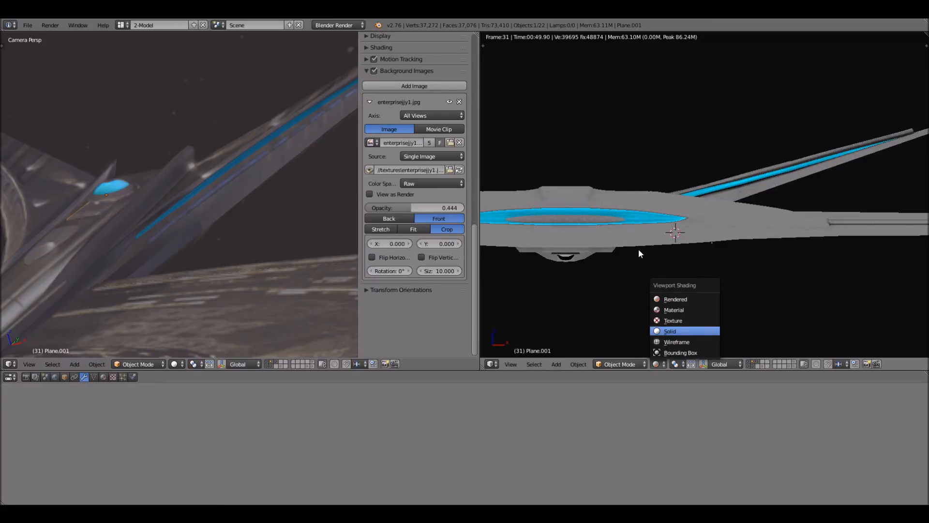
key("Return")
key("KP_1")
Inspect the starship's top, underside and the blue strip at the hull's rear end, and come back around to the front.
middle_click_drag(799, 238, 666, 290)
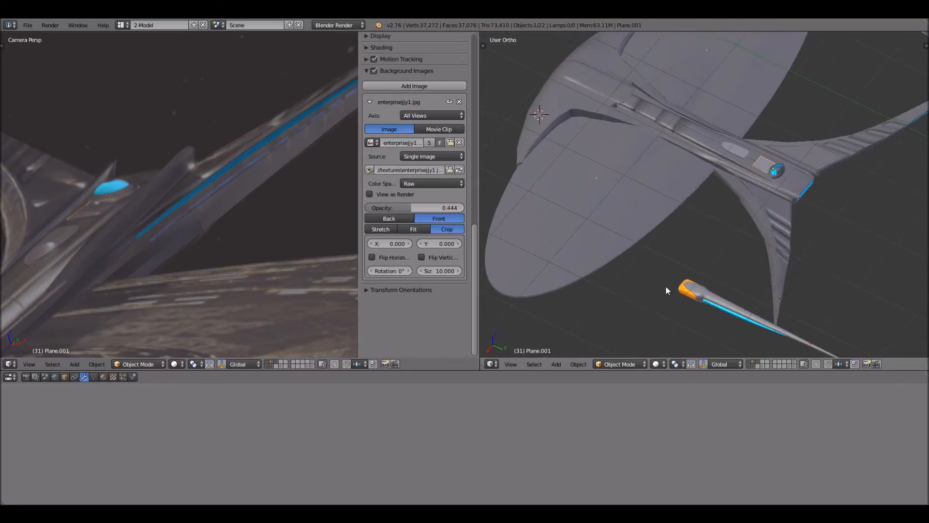
middle_click_drag(754, 285, 719, 188)
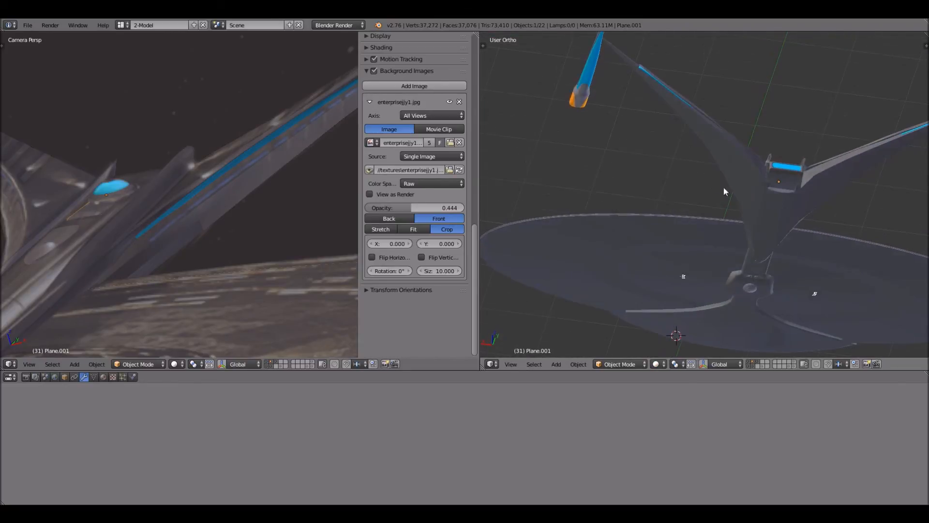
scroll(748, 223, "up", 1)
middle_click_drag(798, 222, 684, 228, "shift")
scroll(674, 237, "up", 5)
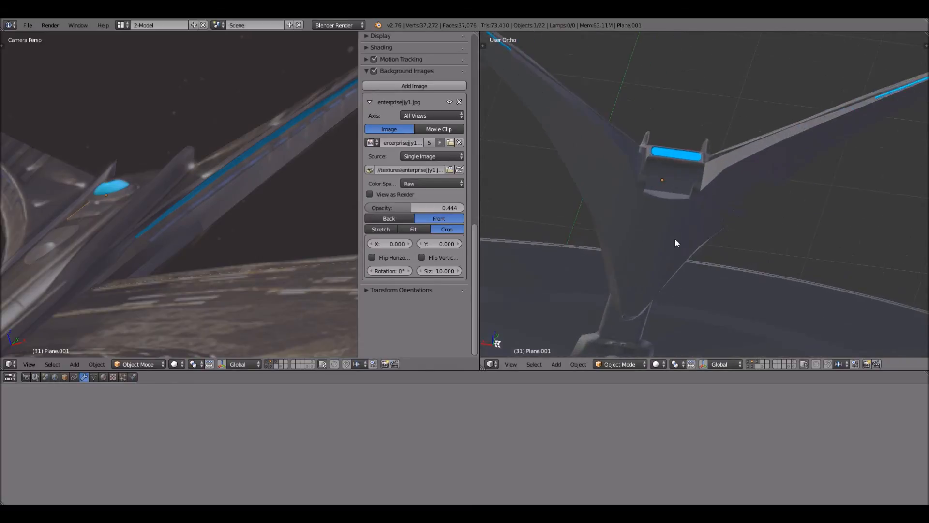
scroll(672, 223, "down", 5)
scroll(679, 159, "up", 1)
middle_click_drag(679, 157, 644, 165)
middle_click_drag(765, 190, 468, 226)
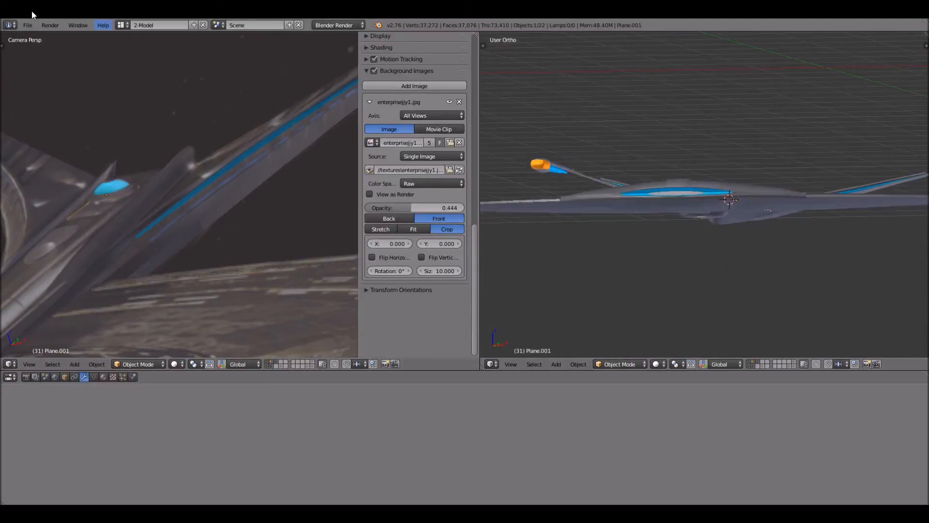